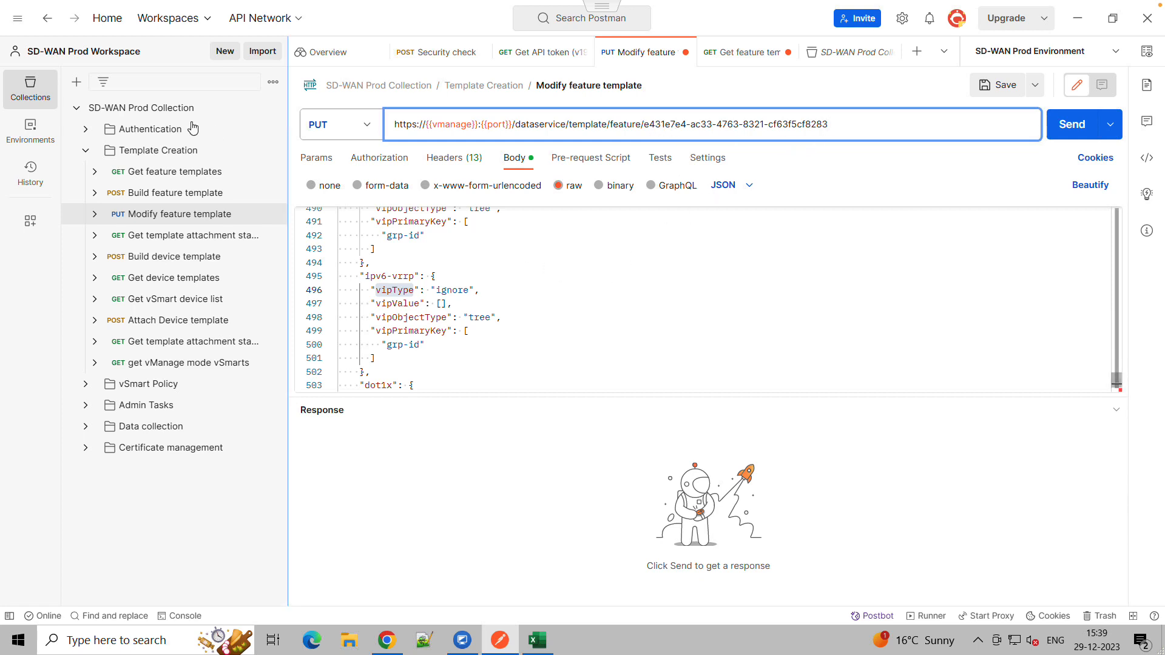
Expand the Authentication folder in the collection and open the Get API token request
left_click(86, 130)
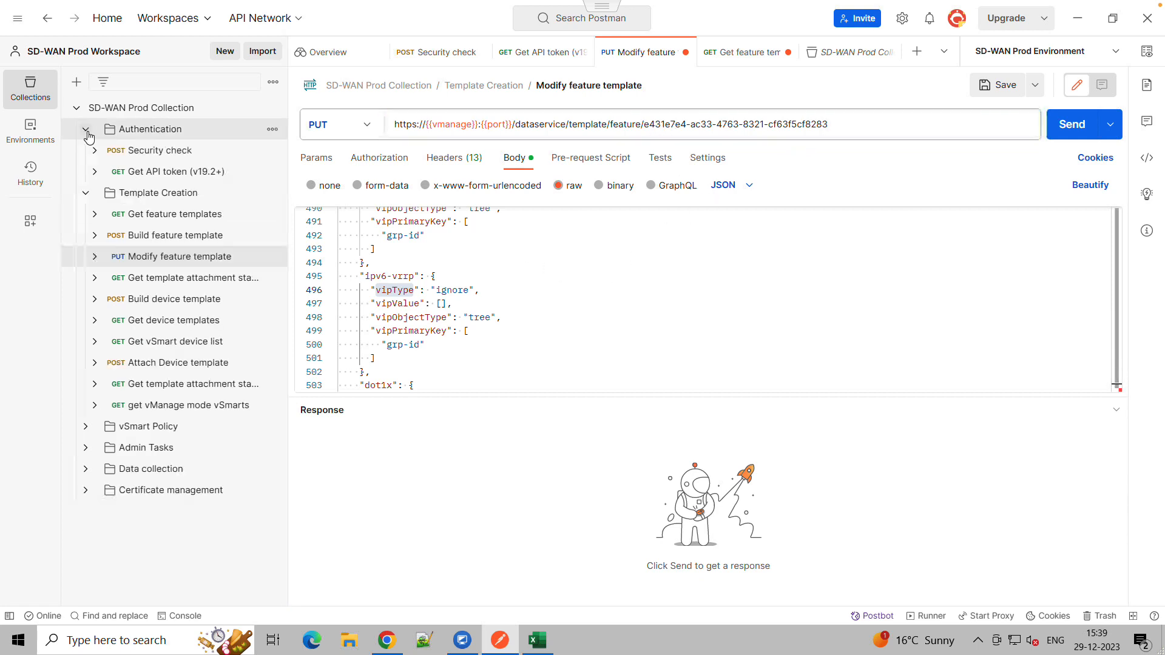
left_click(96, 173)
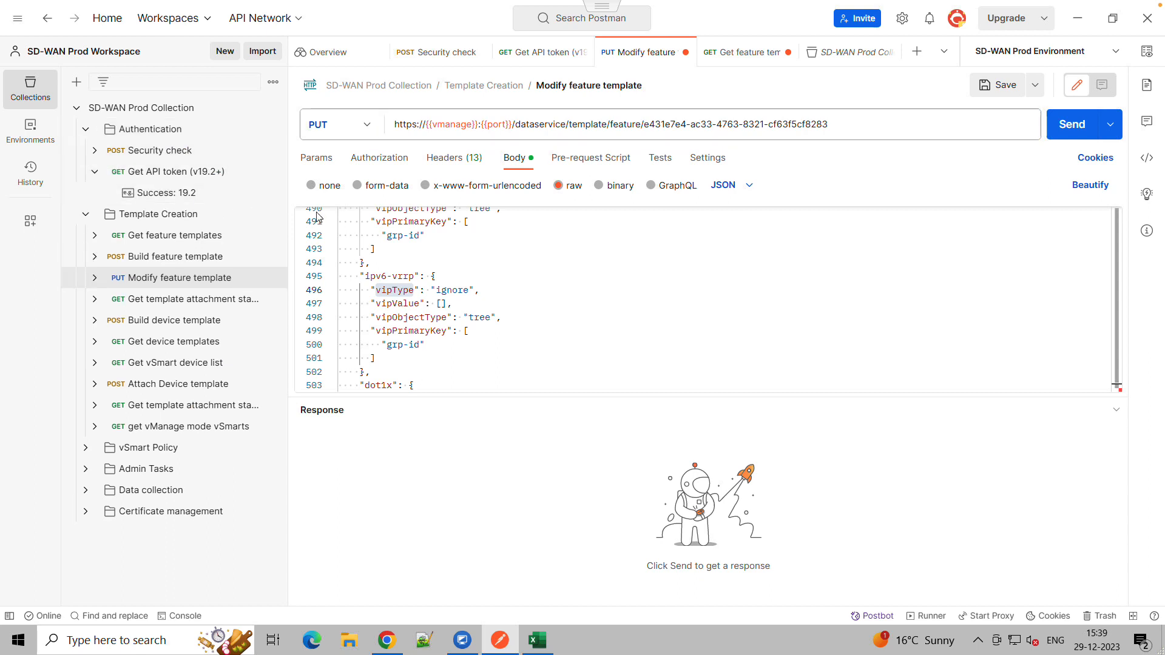
left_click(181, 176)
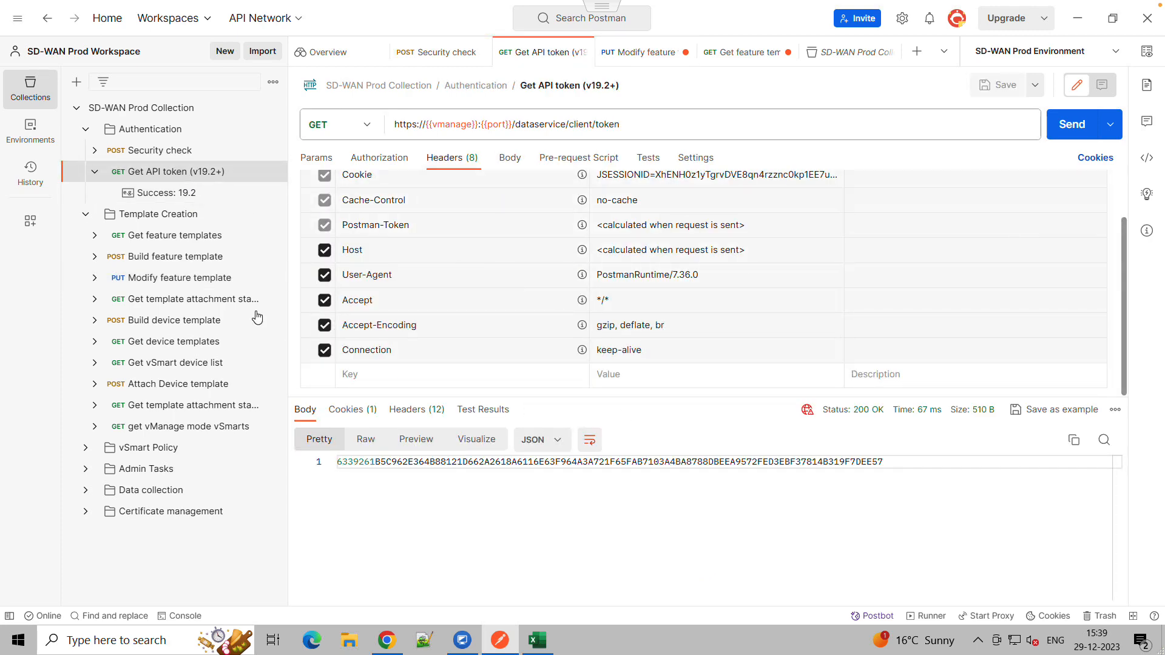
Switch to the Cisco vManage browser tab and filter the feature templates list by Test
left_click(386, 640)
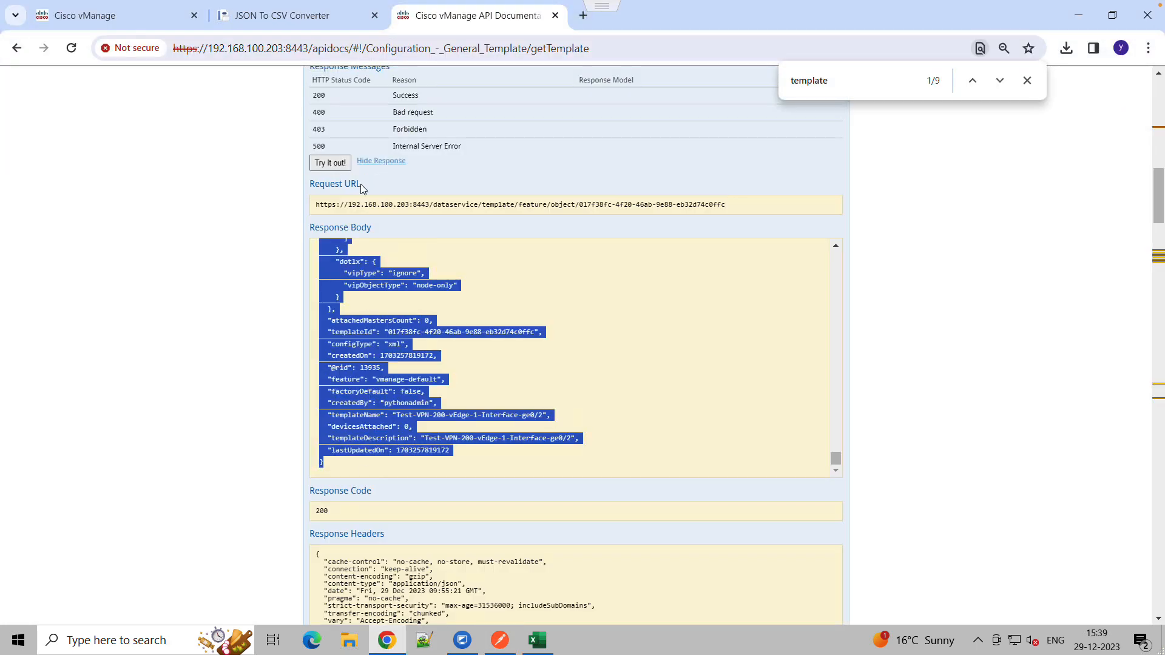
left_click(117, 22)
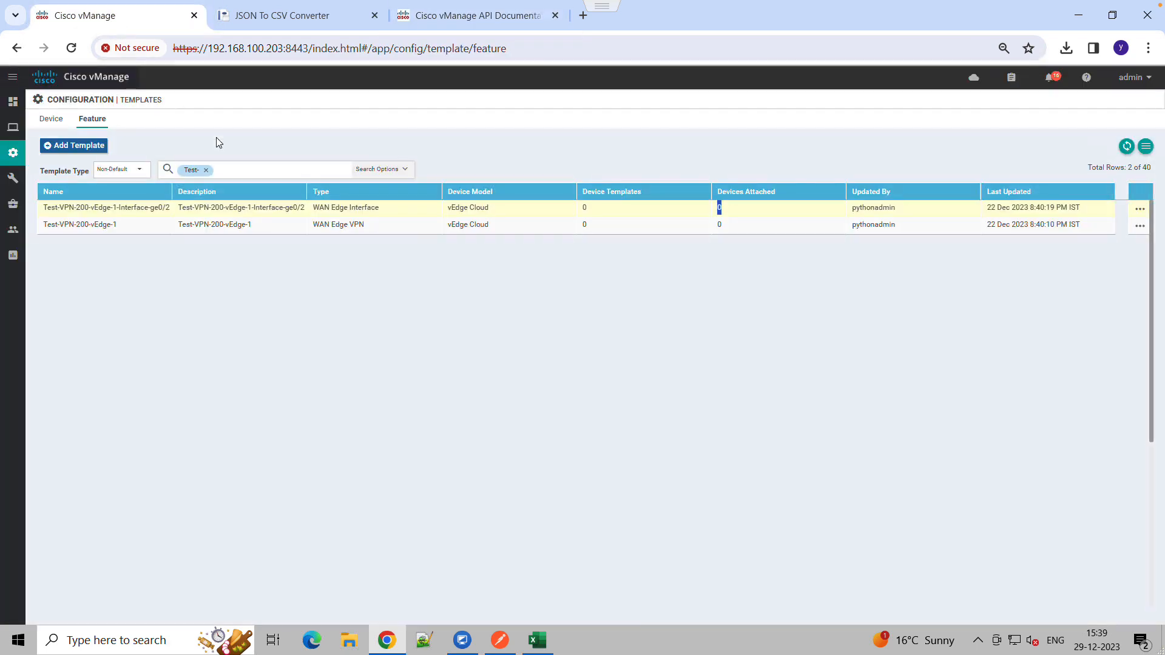
left_click(206, 171)
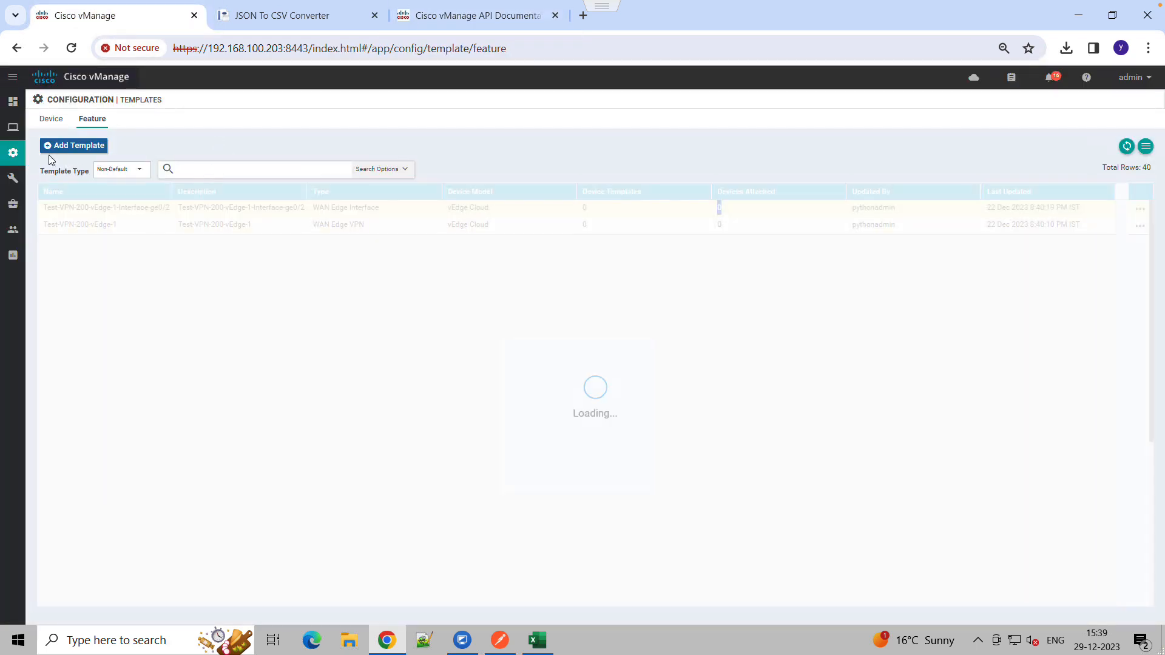
mouse_move(14, 156)
left_click(58, 259)
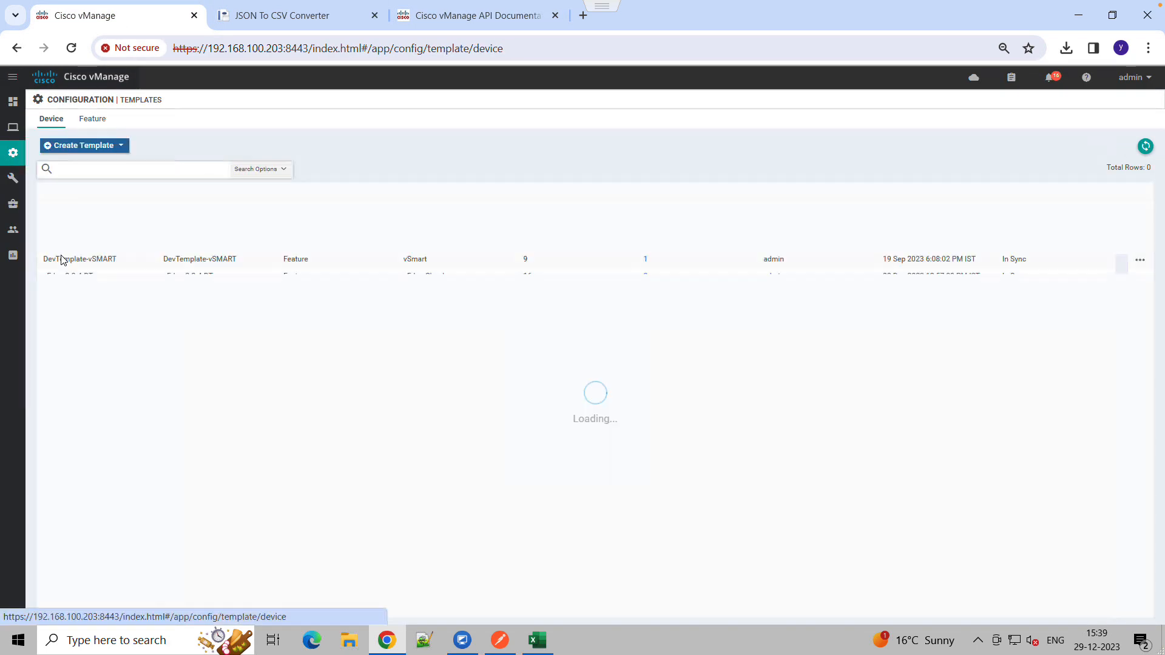
left_click(95, 120)
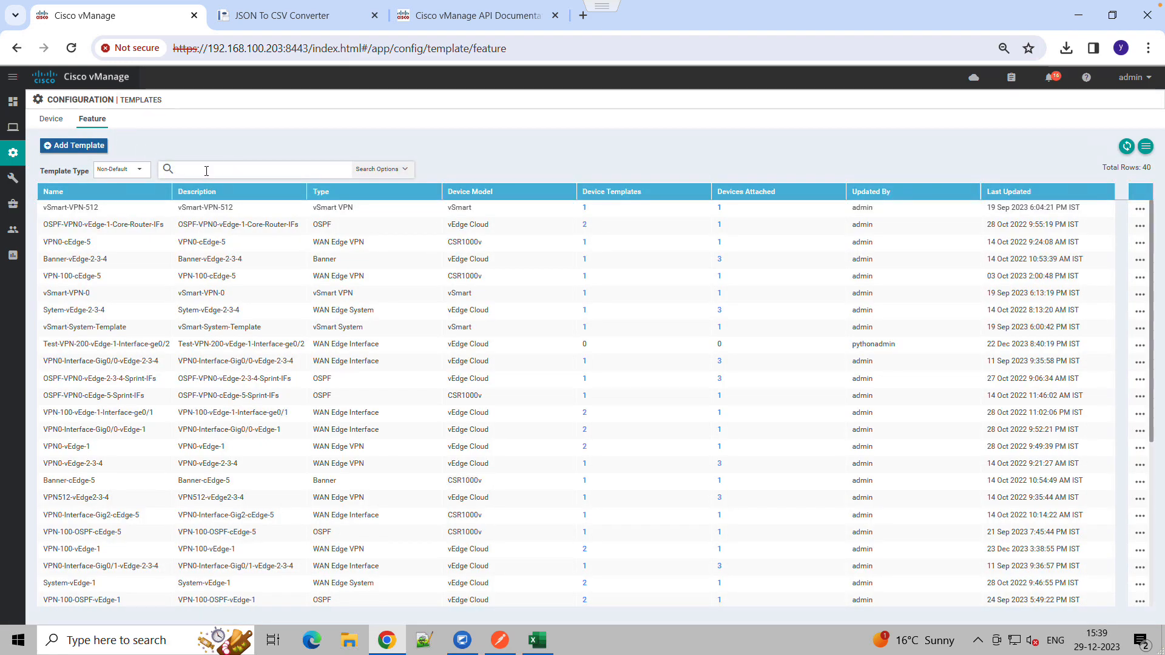
type("Test")
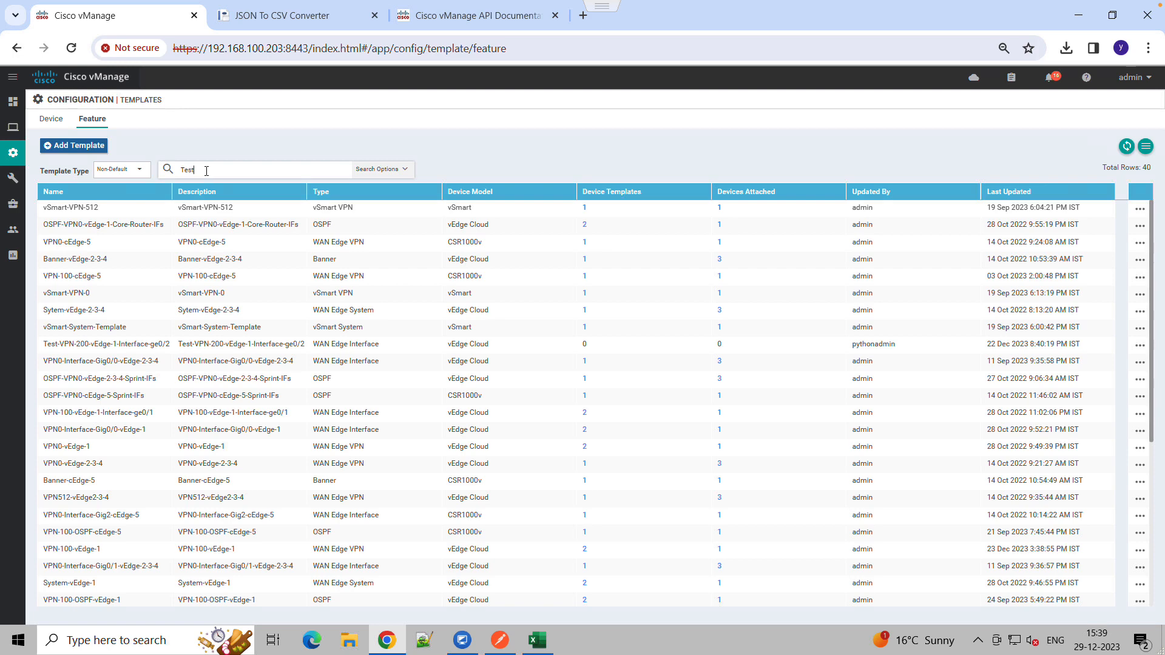
key("Return")
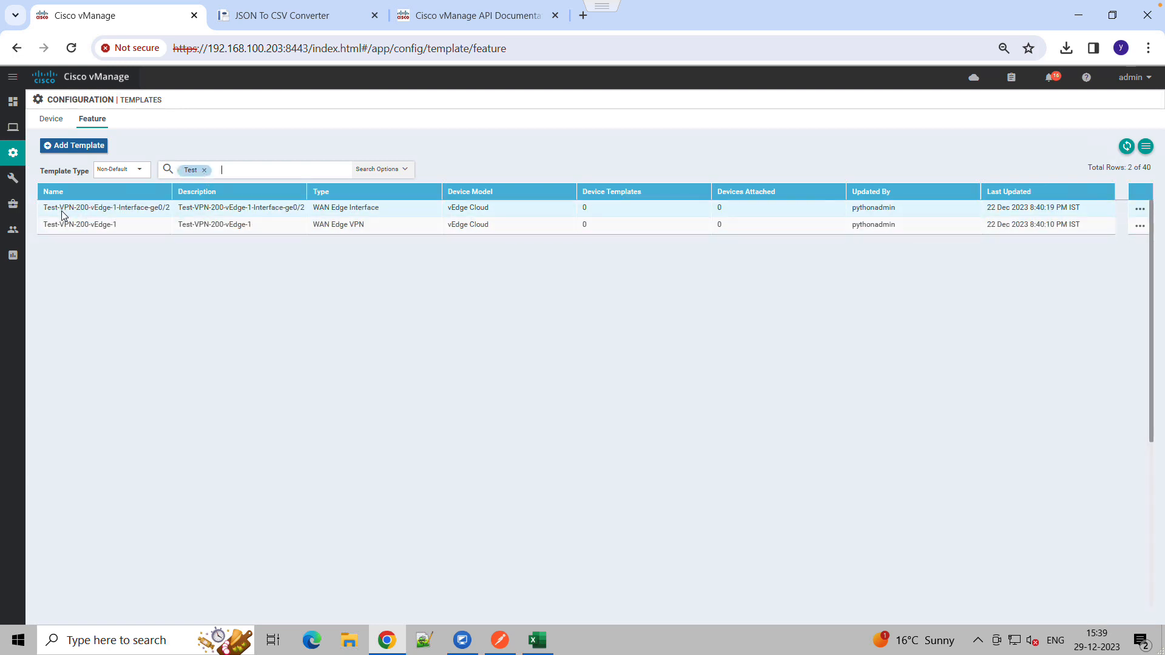
Examine the names, device templates and devices attached of the filtered Test feature templates
left_click_drag(49, 211, 165, 214)
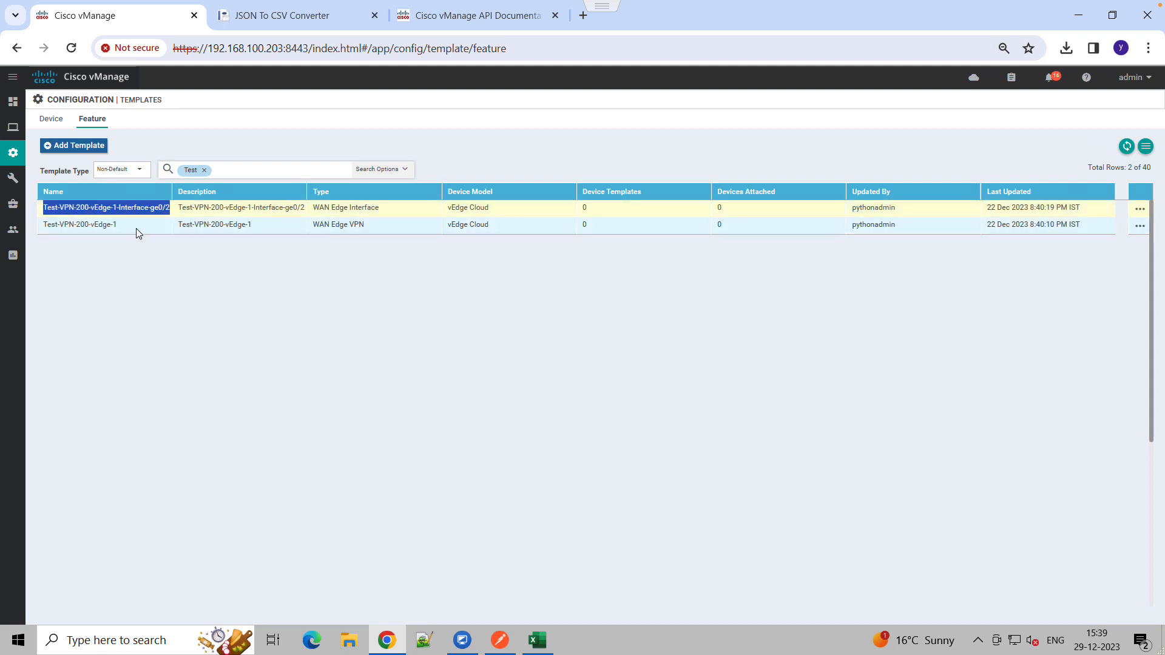
left_click(123, 258)
left_click_drag(43, 209, 161, 213)
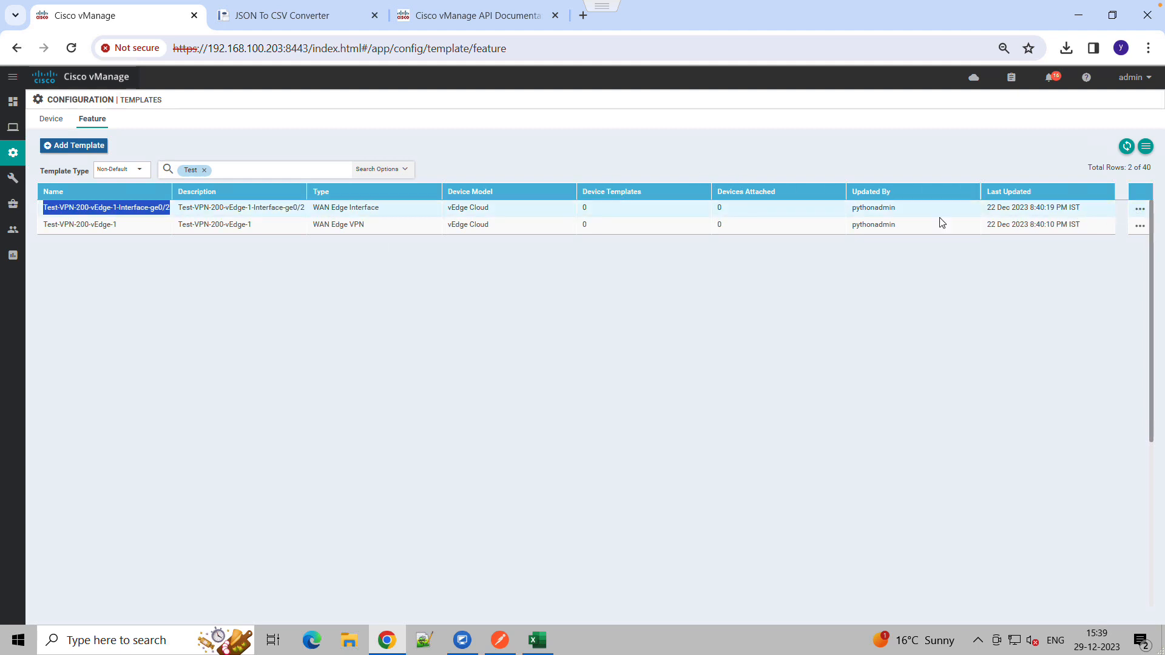
left_click_drag(724, 214, 718, 212)
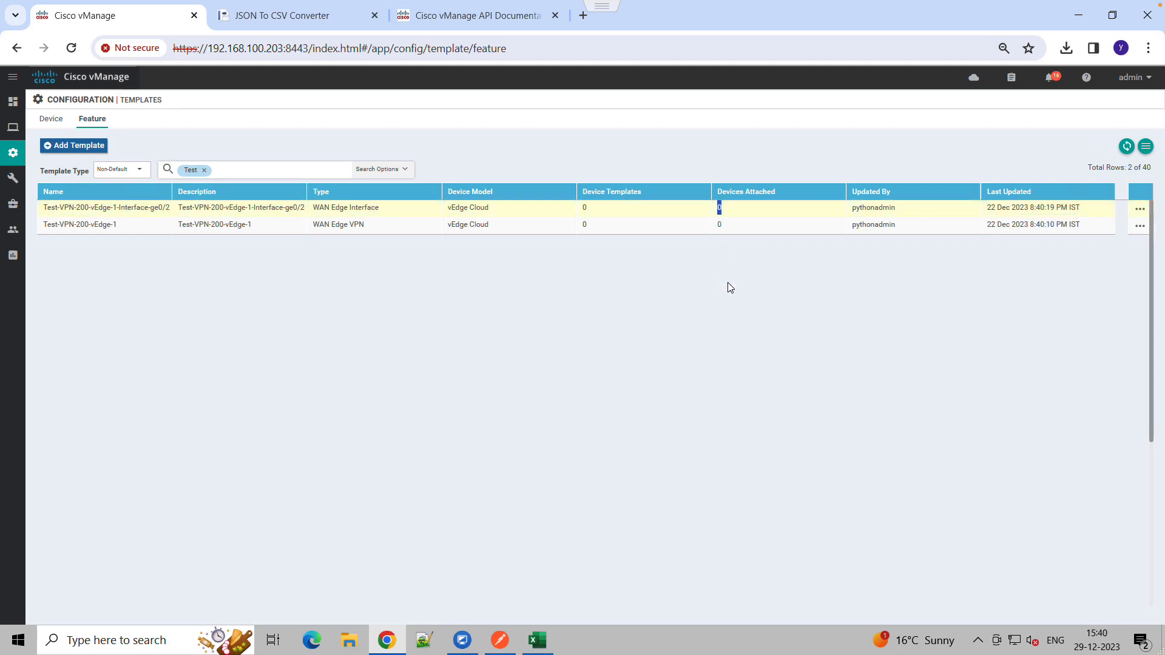
left_click(728, 283)
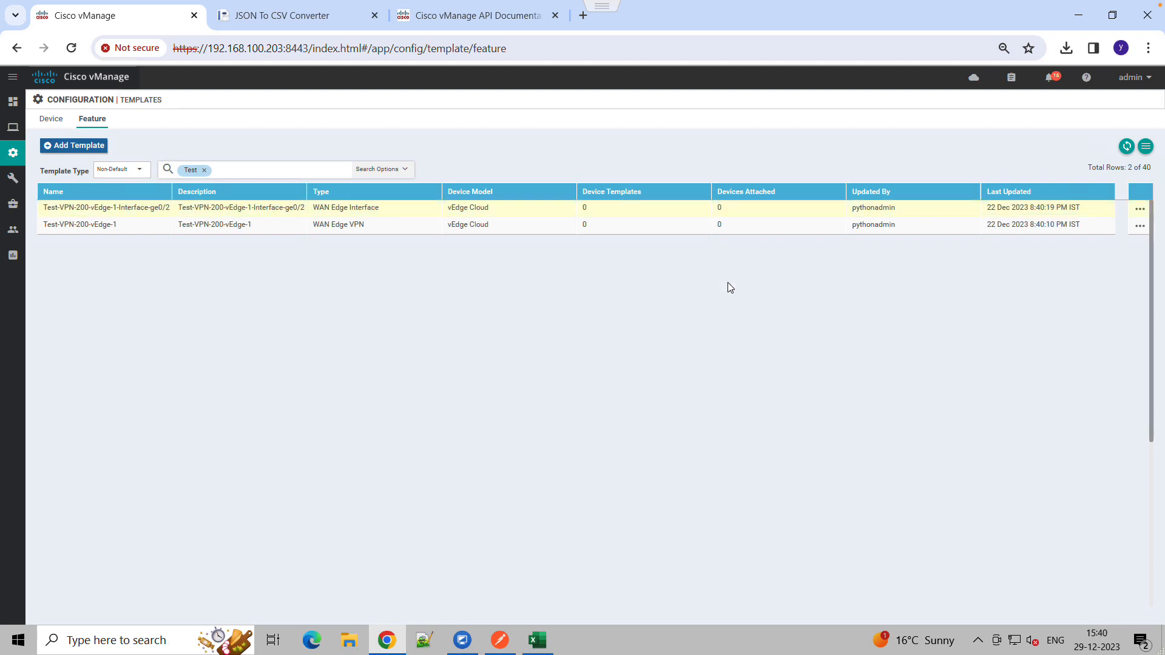
double_click(585, 207)
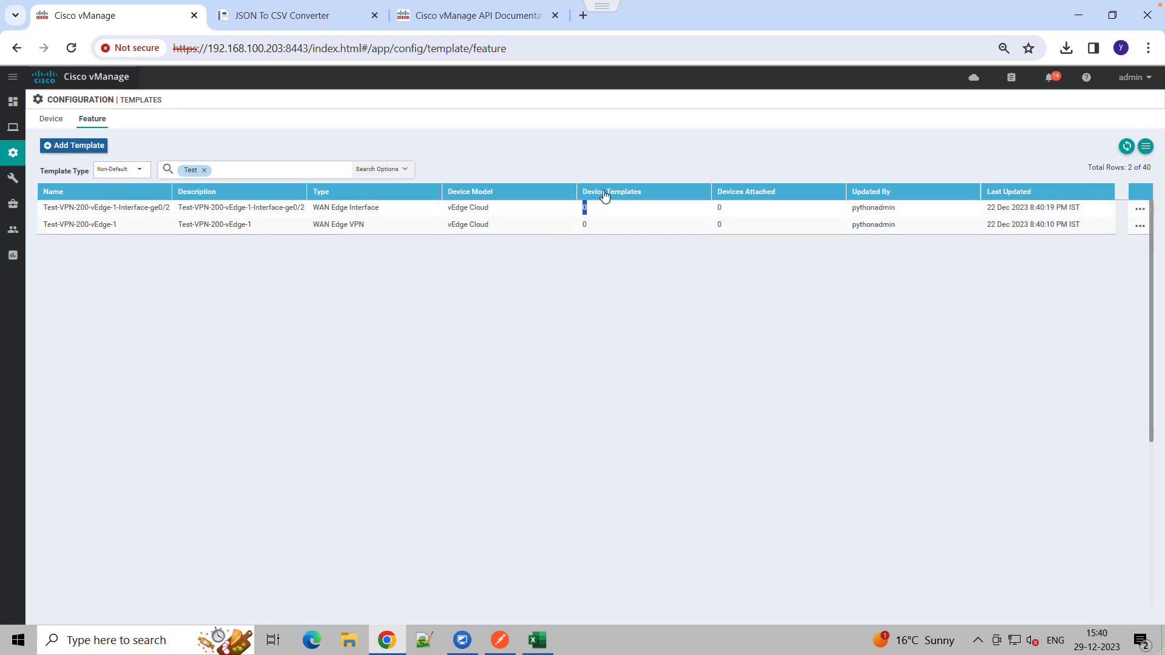
left_click(671, 298)
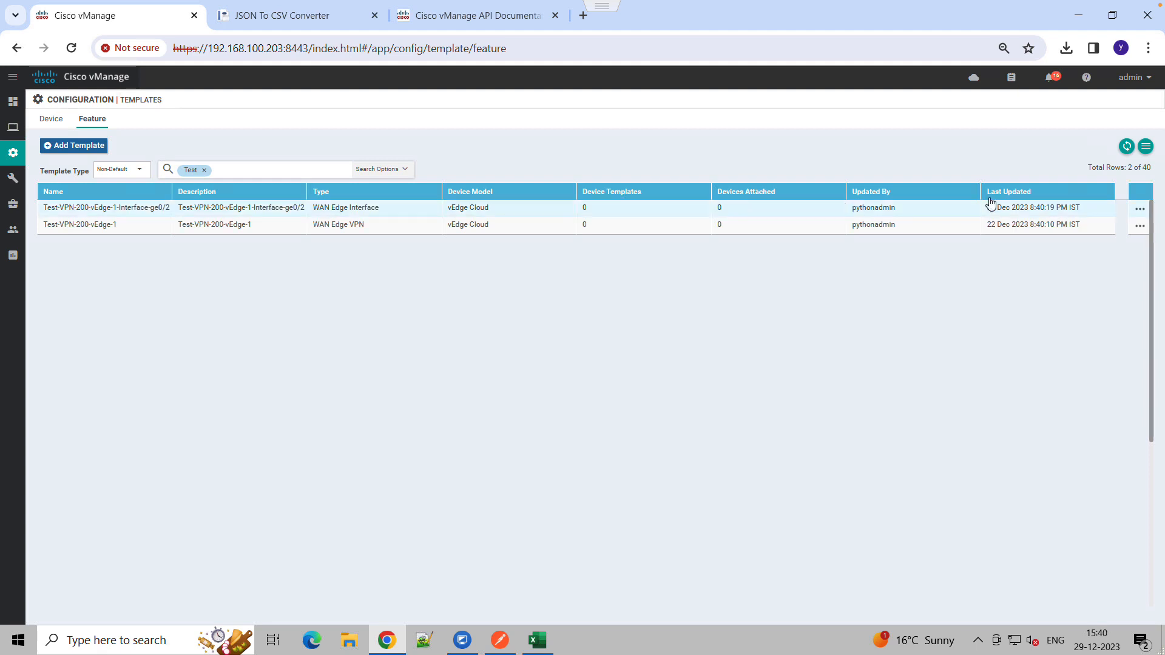
Open the Test-VPN-200-vEdge-1-Interface-ge0/2 template for editing, review its basic configuration, and cancel without updating
left_click(1140, 210)
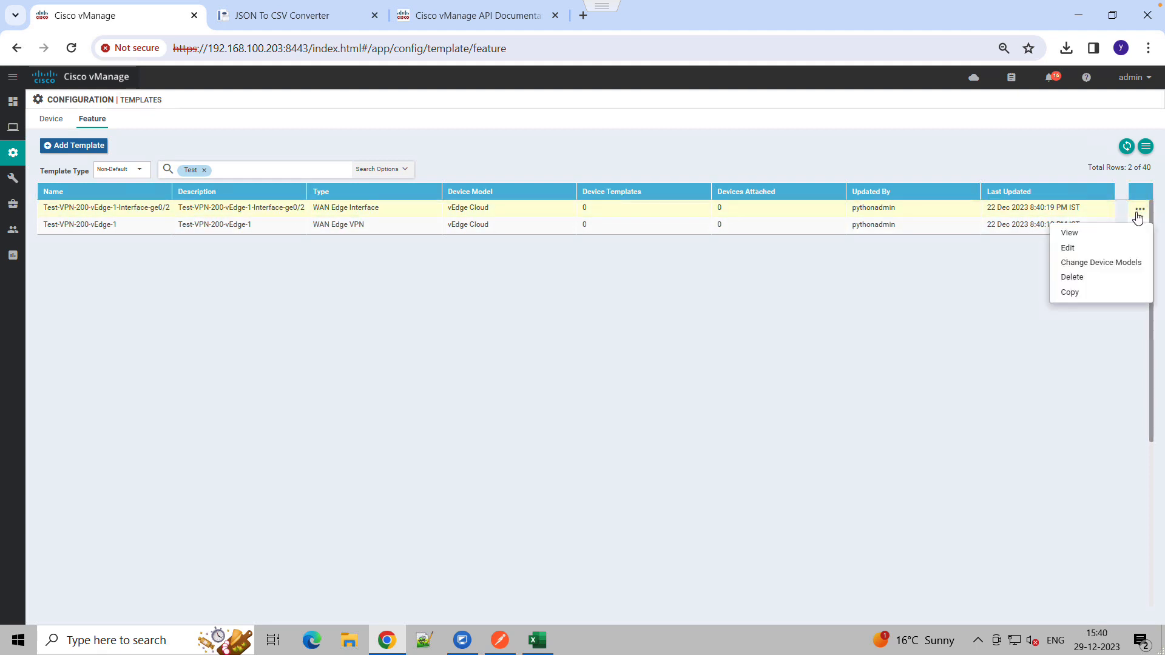
left_click(1068, 249)
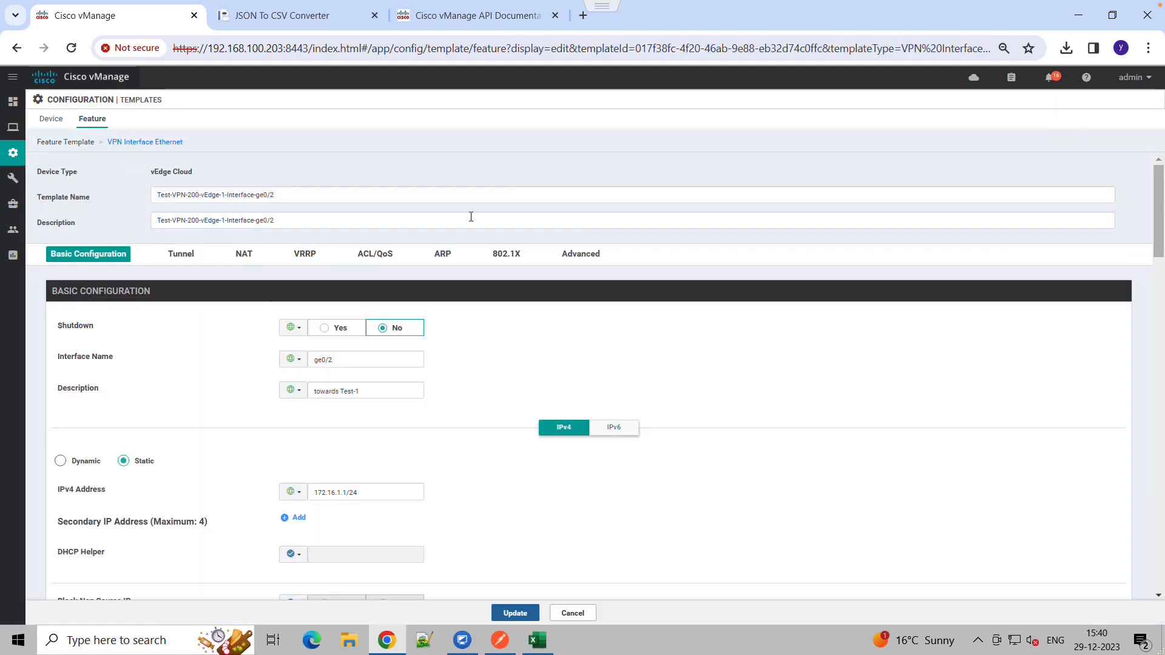
left_click(172, 198)
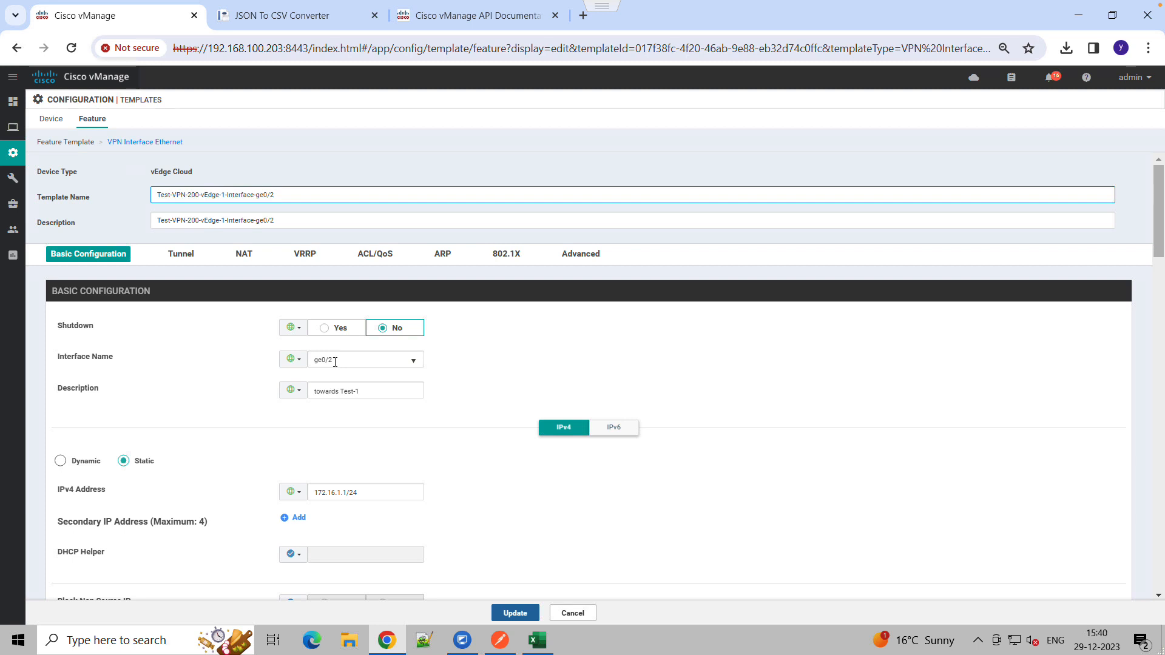
left_click(414, 365)
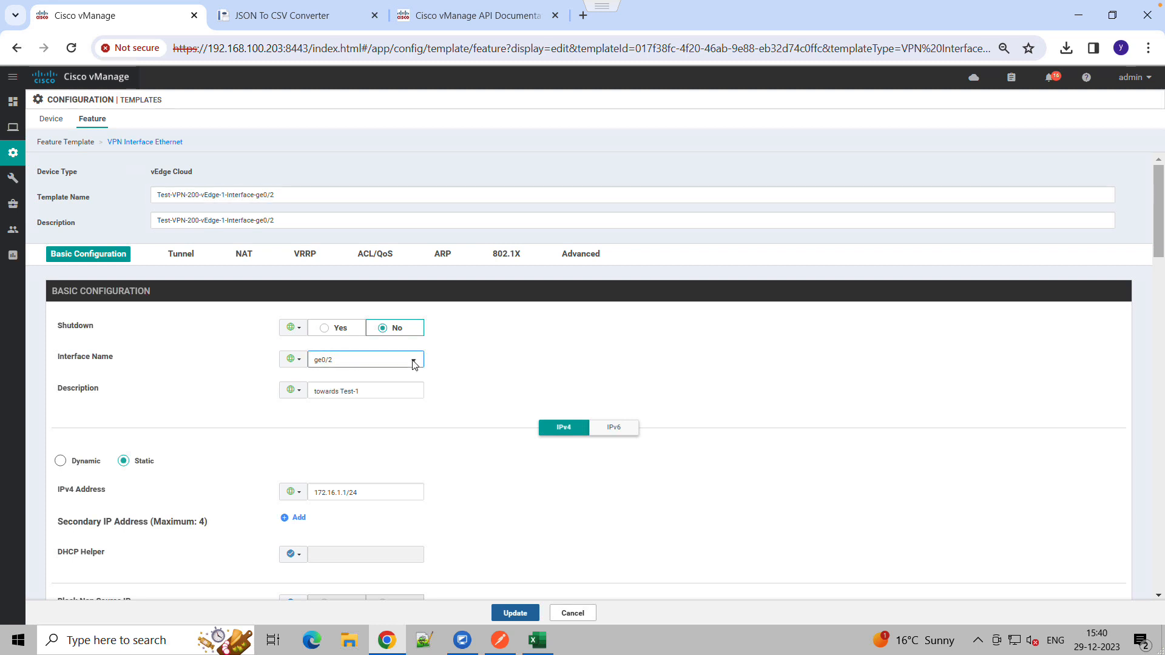
left_click(477, 368)
left_click(343, 492)
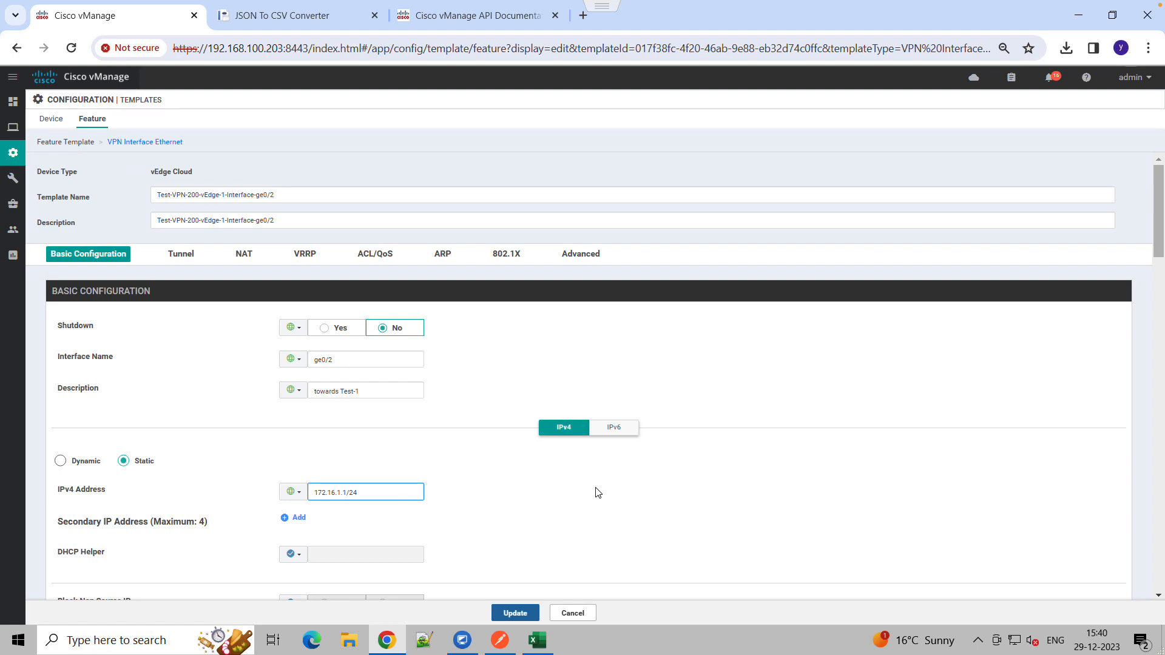
left_click(582, 615)
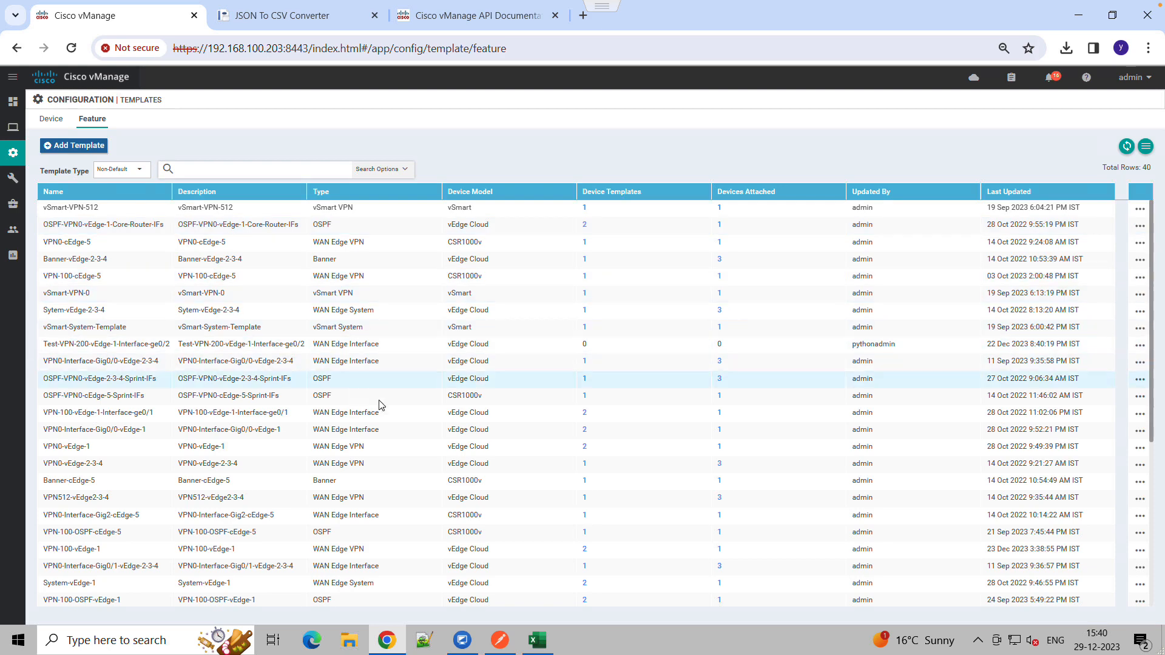
Back in Postman, expand Get feature templates and copy the token from the Get API token response
left_click(500, 642)
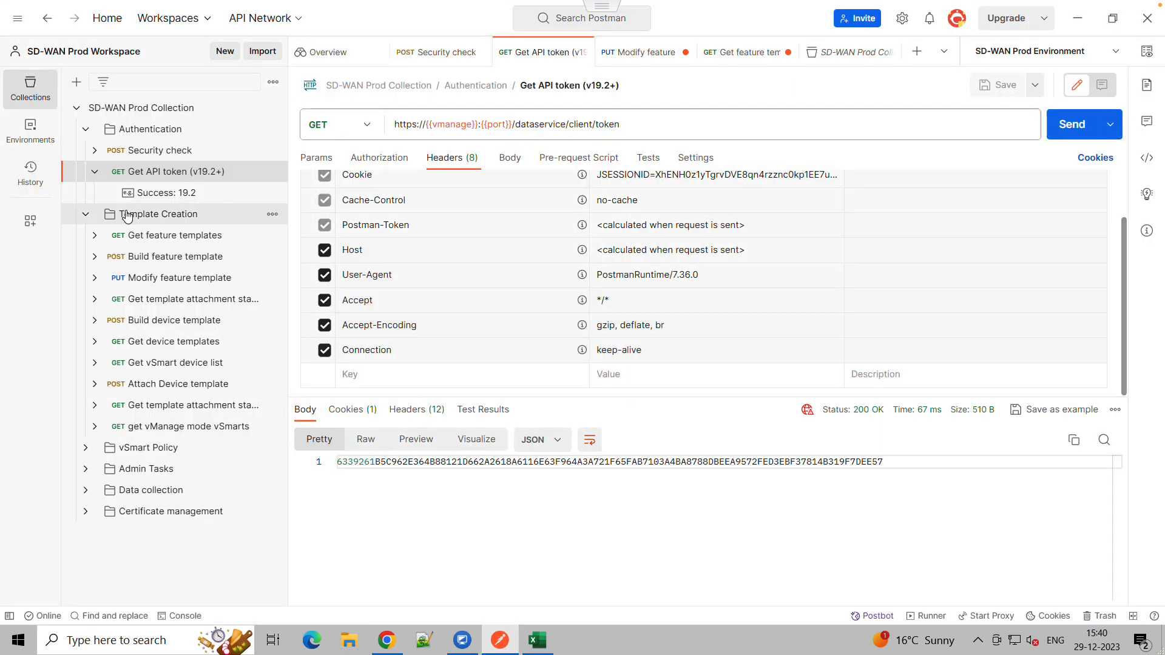
left_click(117, 241)
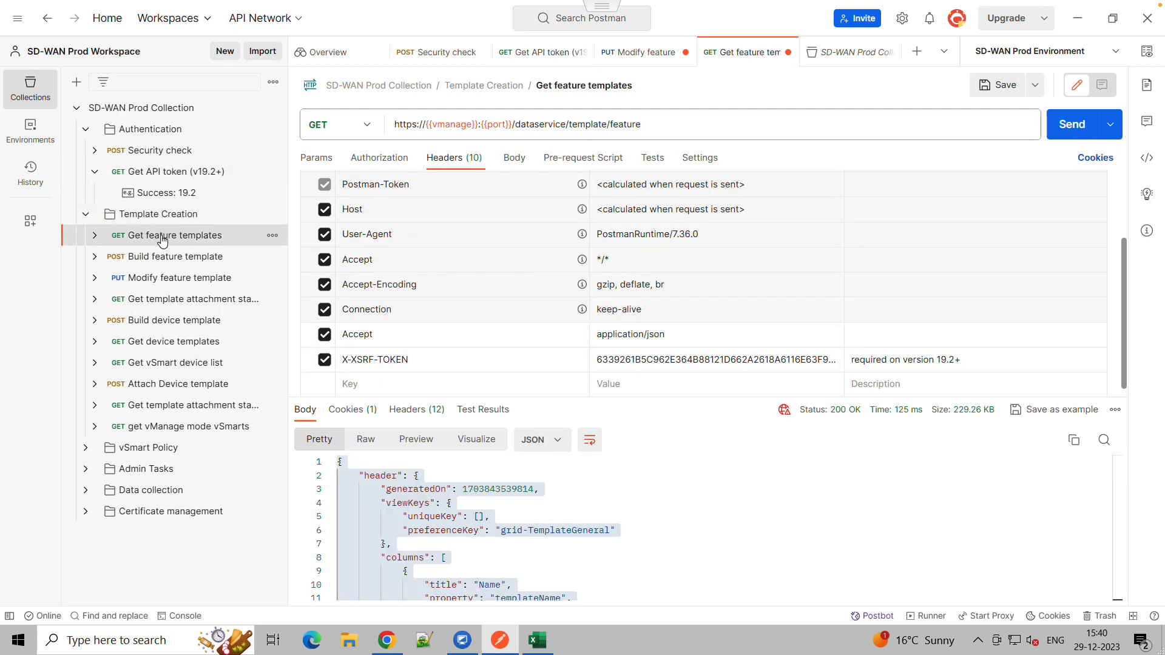
left_click(95, 237)
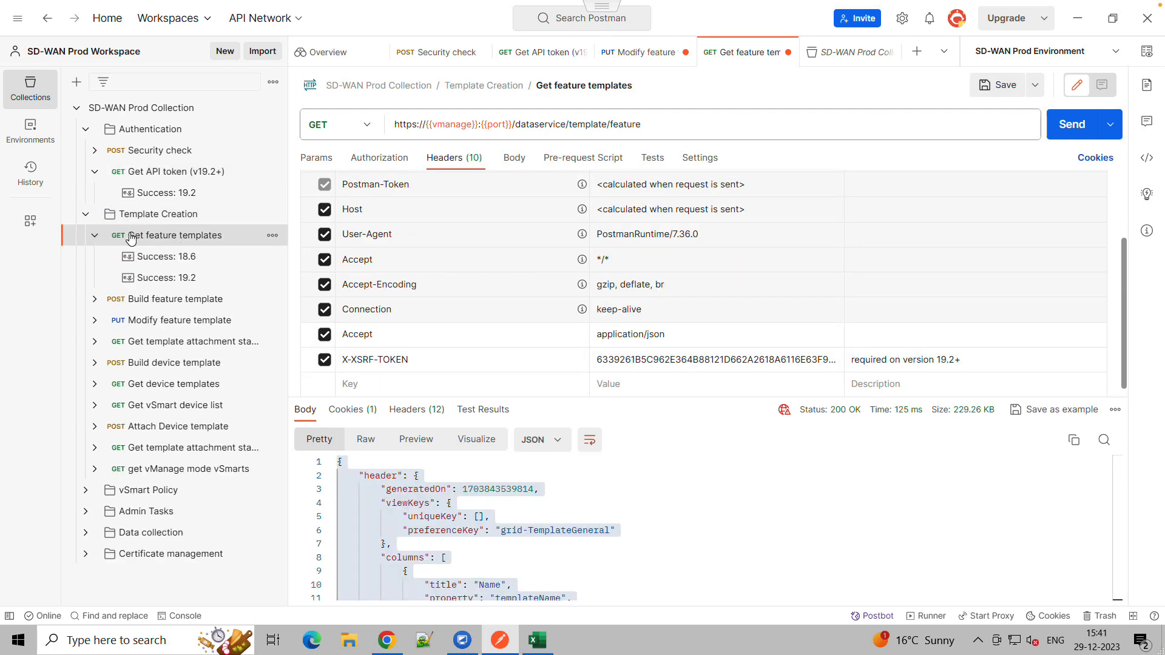
left_click(164, 176)
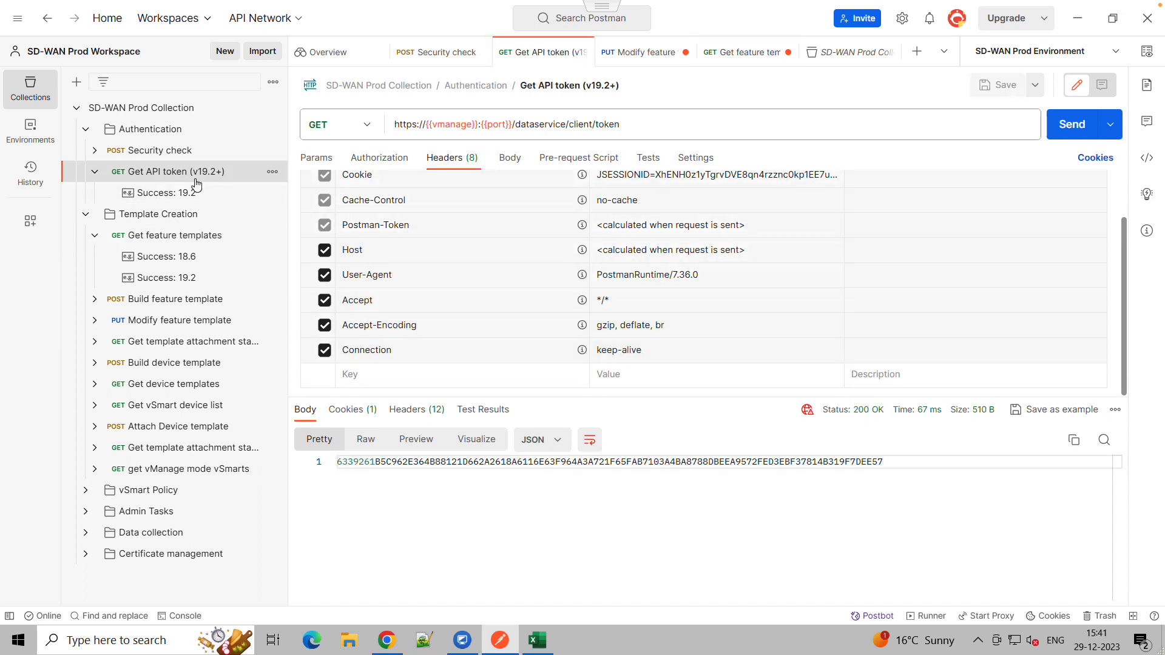
left_click(1075, 441)
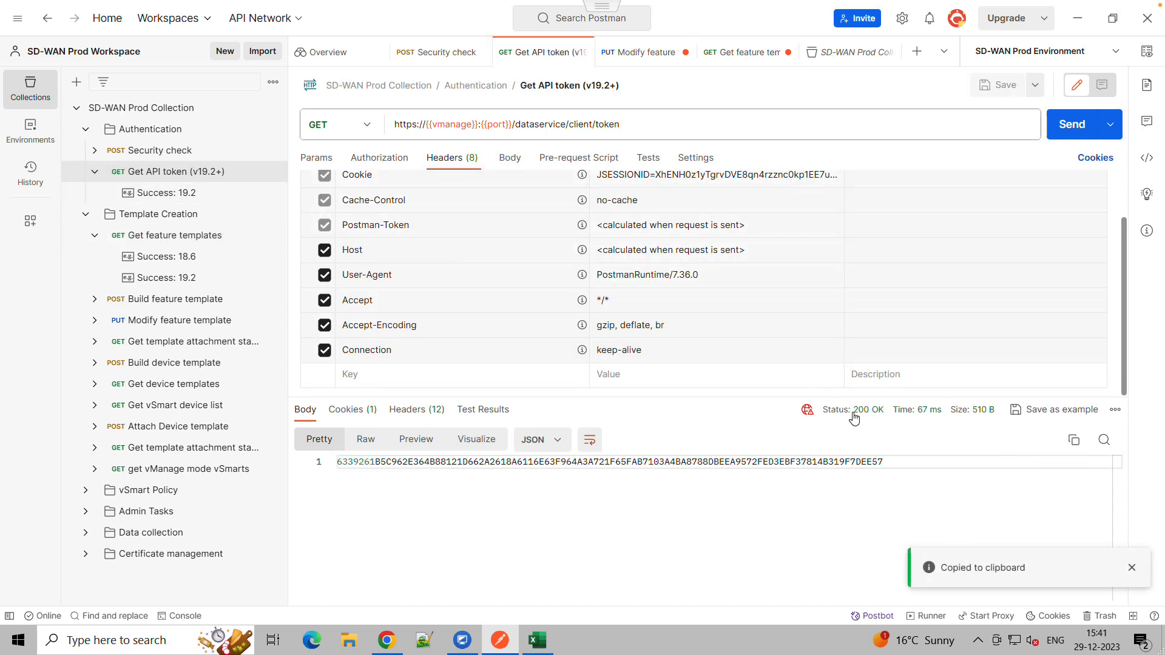
In the Get feature templates request headers, replace the X-XSRF-TOKEN value with the copied token and send the request
left_click(177, 238)
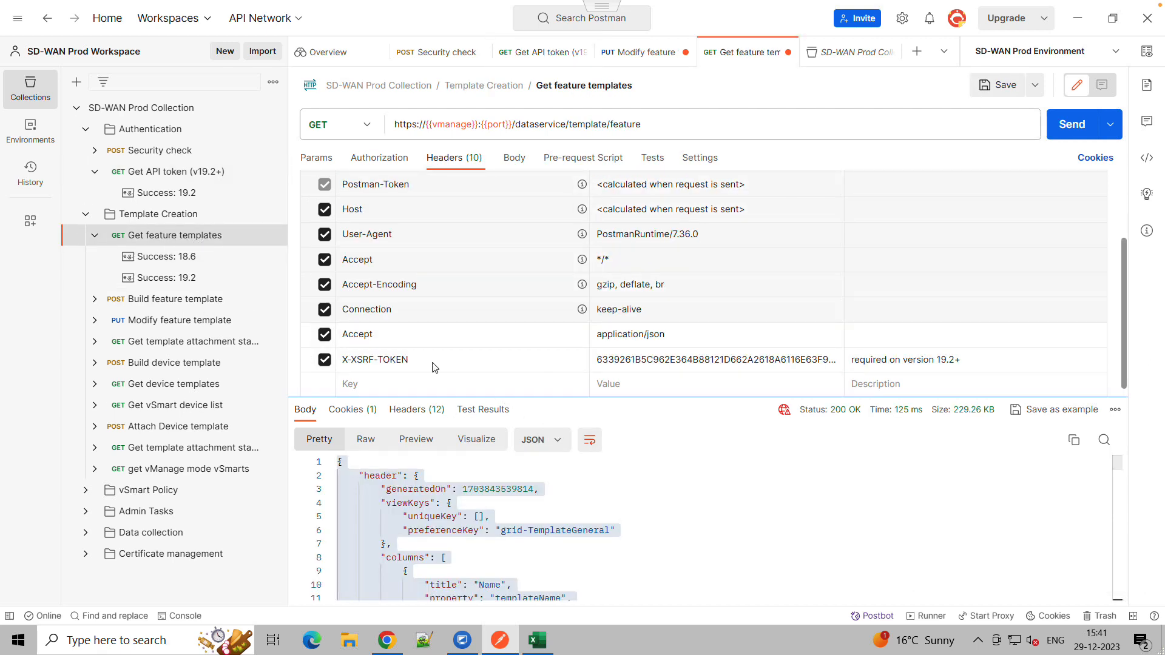
left_click(514, 159)
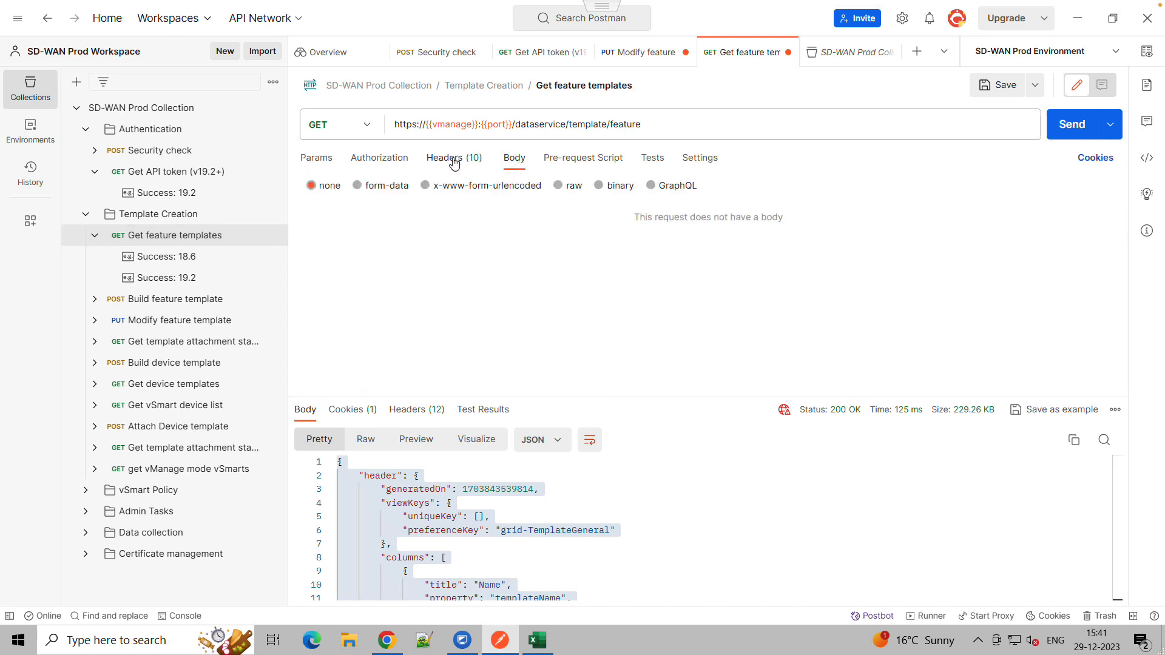
left_click(452, 159)
left_click(665, 360)
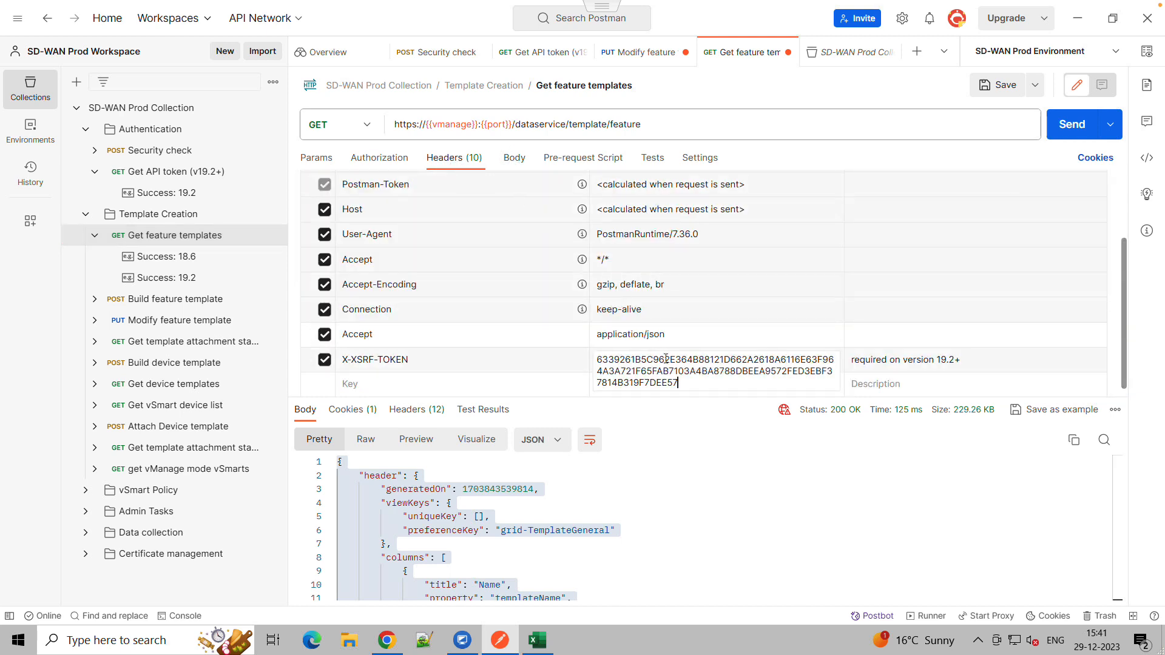
key("ctrl+a")
key("BackSpace")
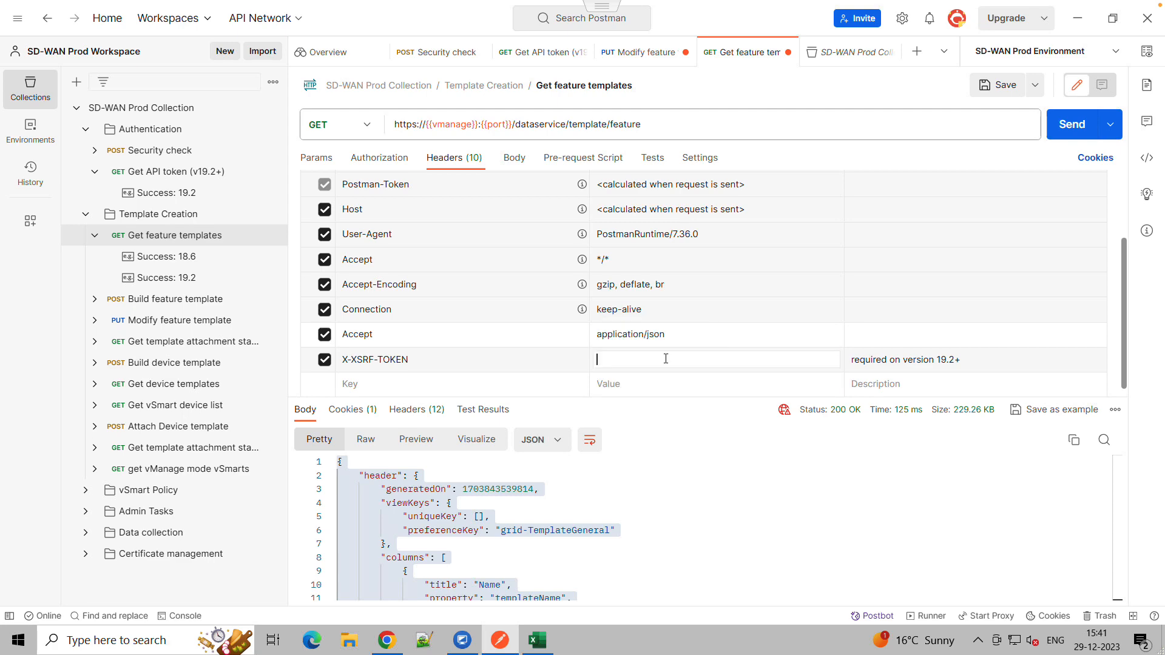
key("ctrl+v")
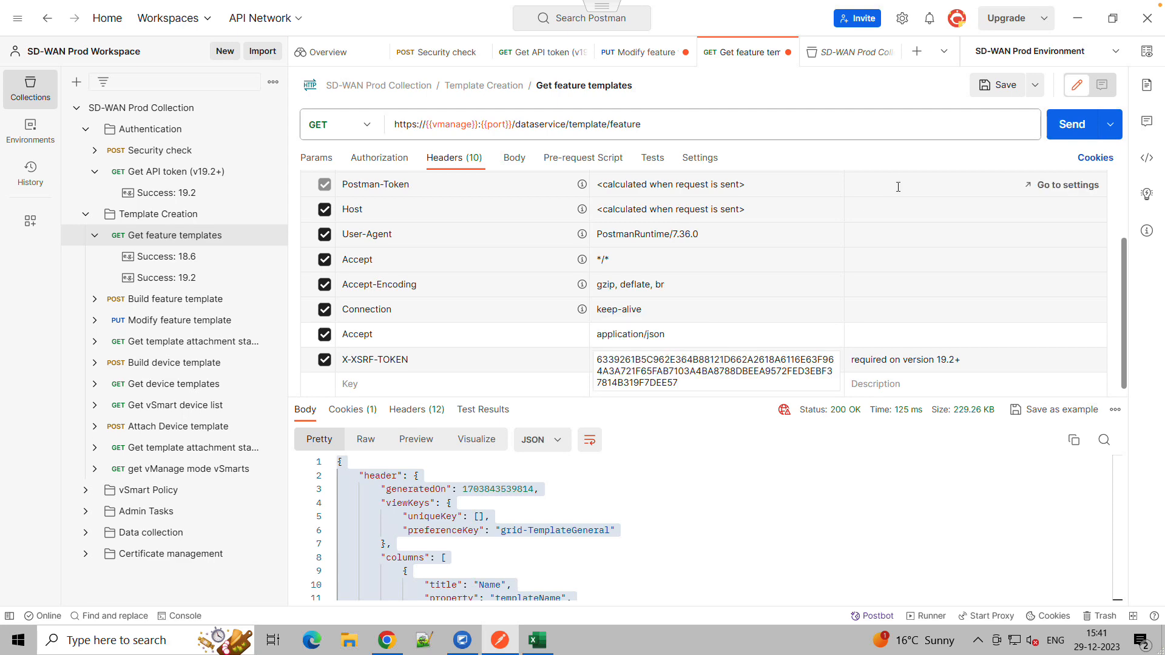
left_click(1067, 128)
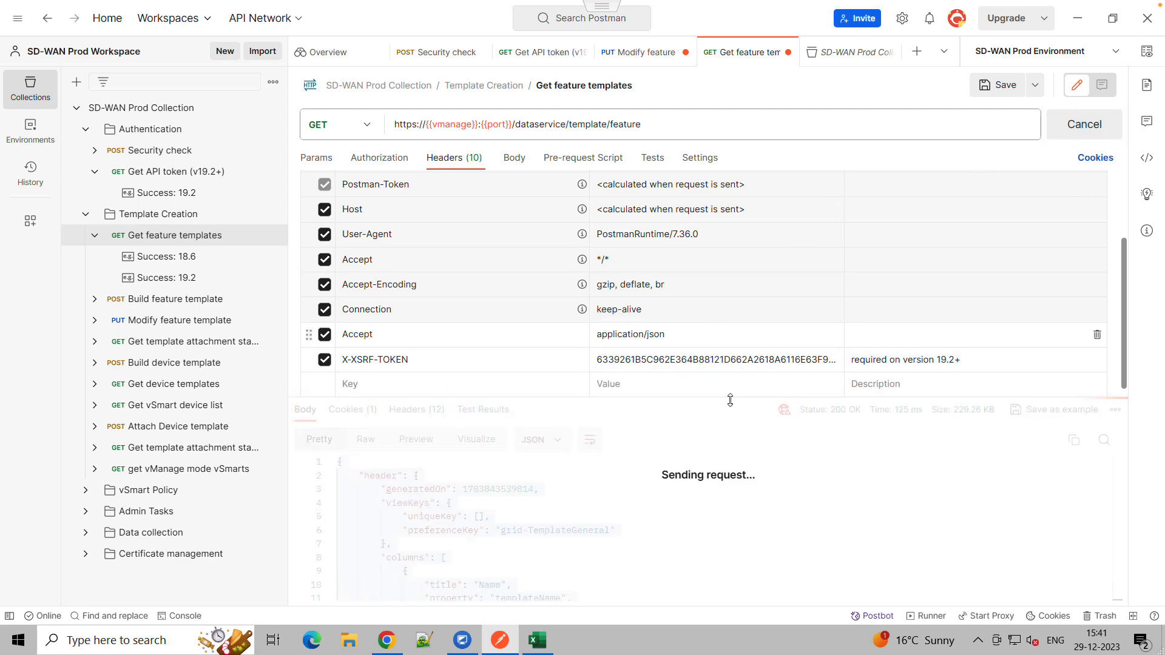
Copy the JSON response body and switch to the JSON To CSV Converter browser tab
left_click(618, 506)
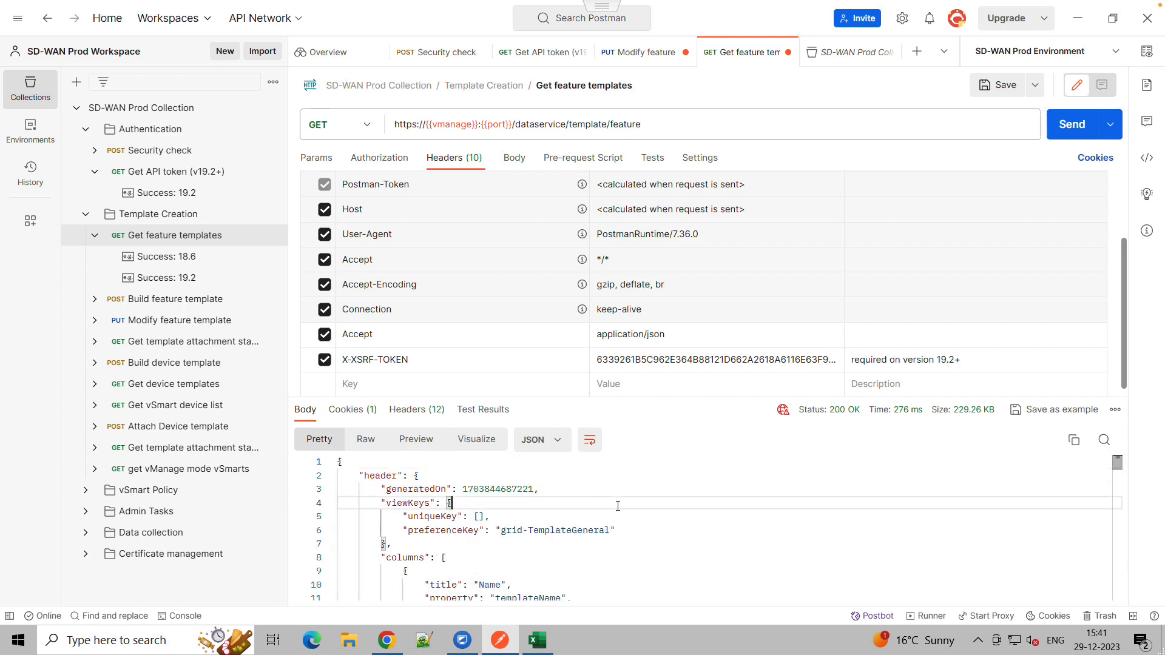
left_click(1074, 440)
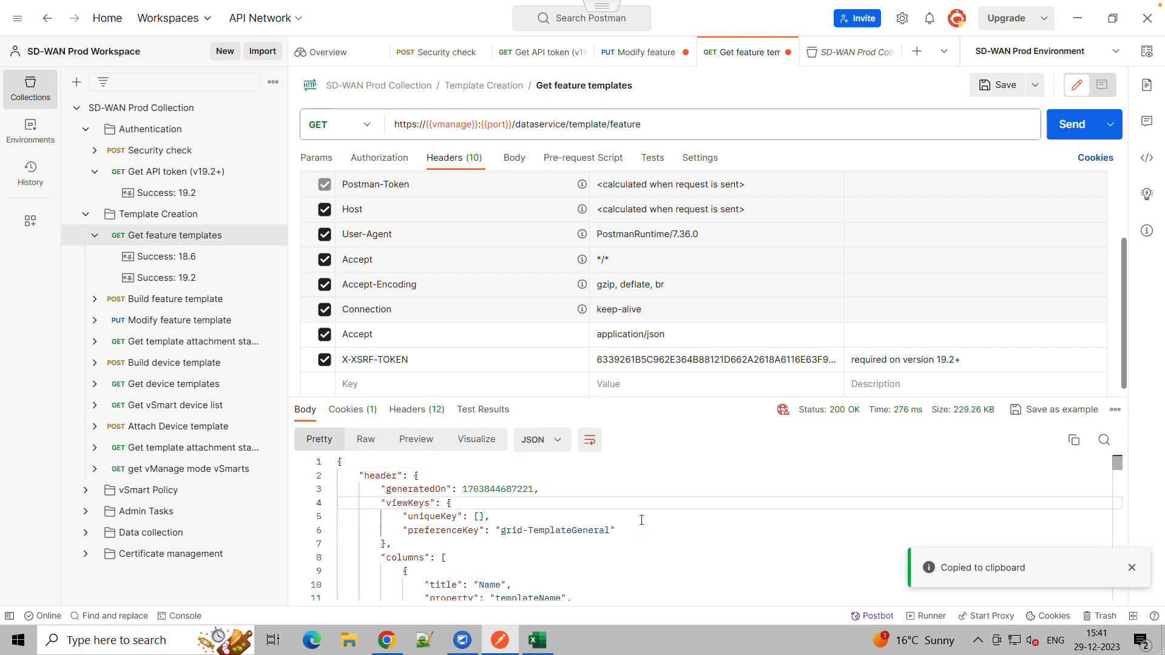
left_click(386, 640)
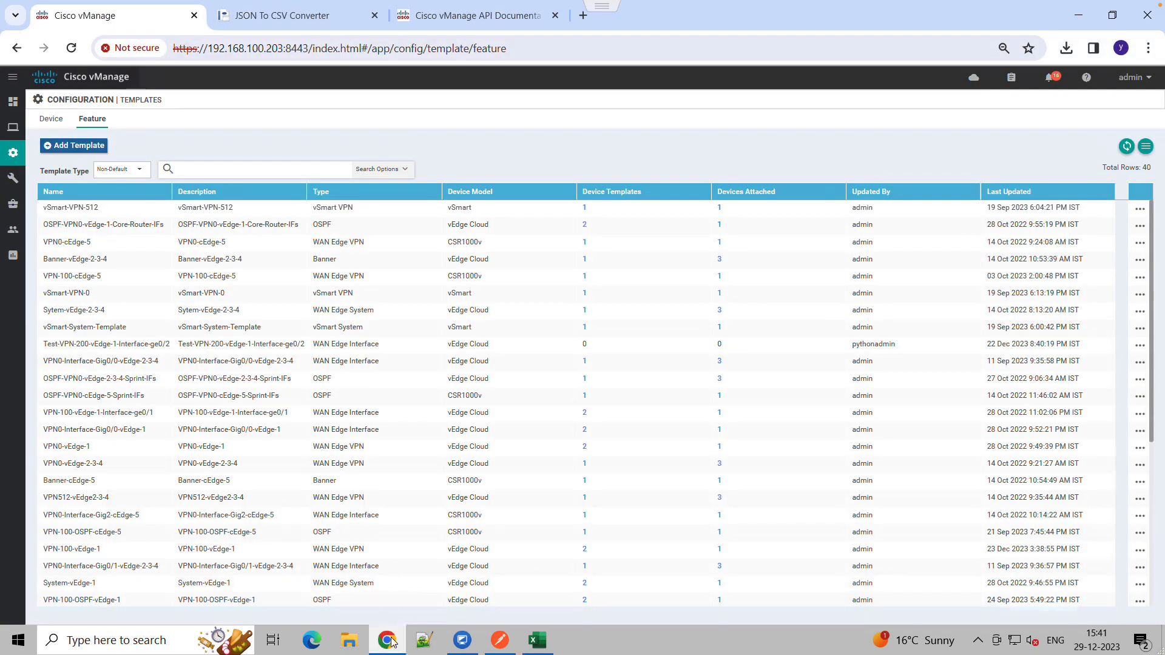
left_click(280, 15)
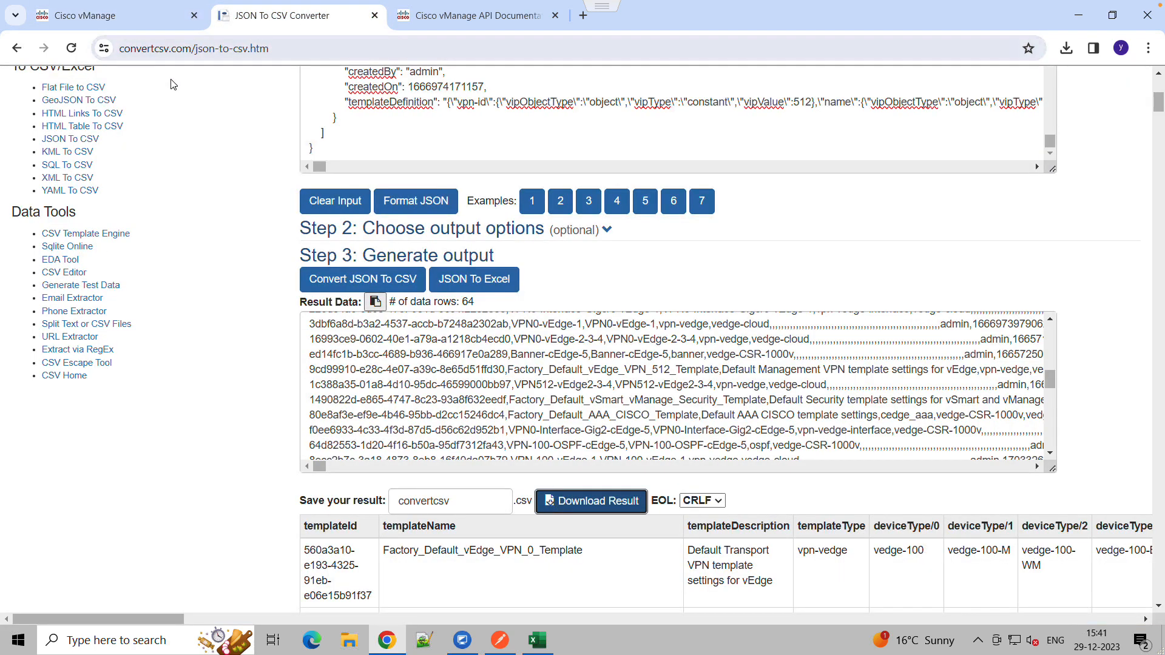
Replace the converter's JSON input with the copied response body
left_click(408, 142)
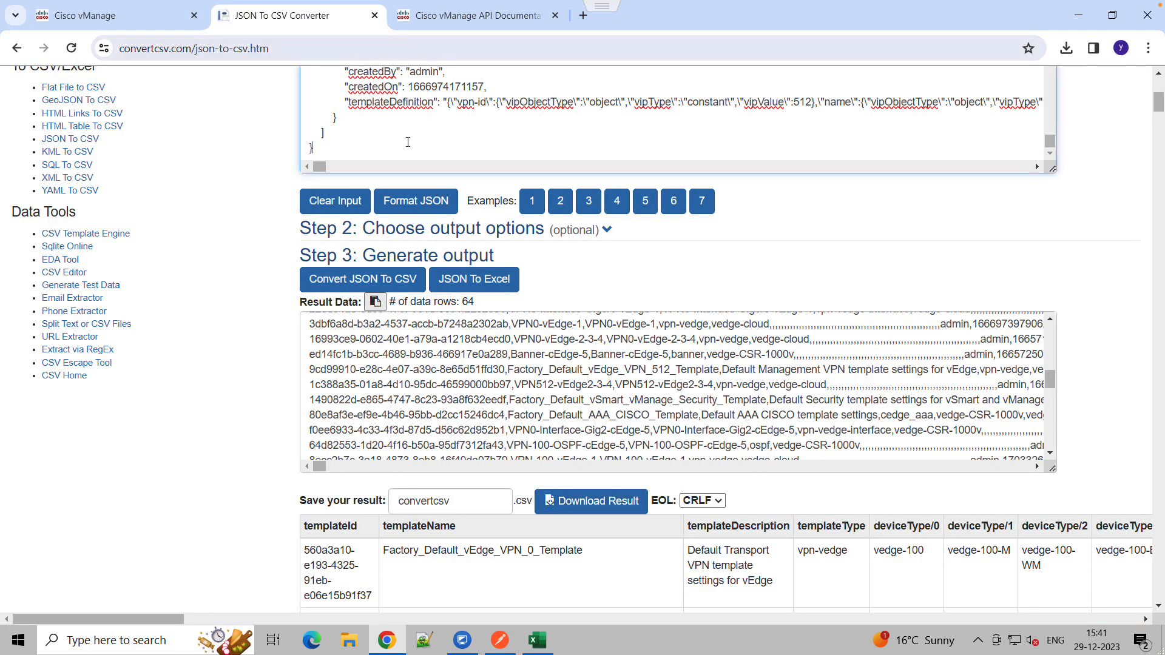
scroll(510, 216, "down", 1)
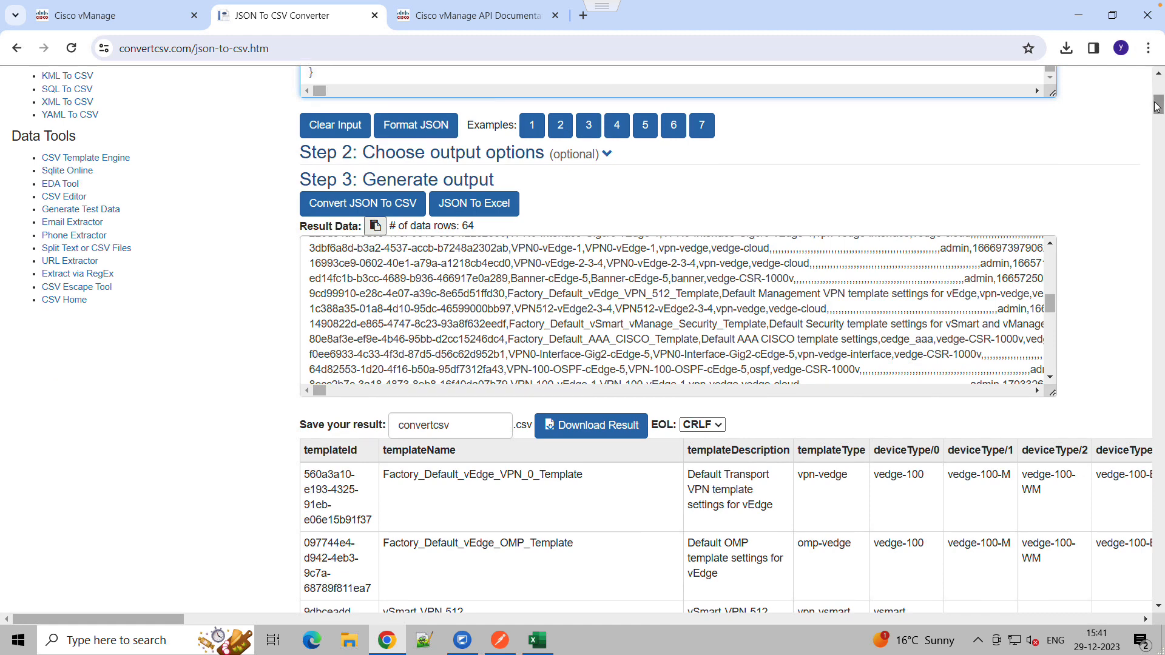
scroll(796, 214, "up", 7)
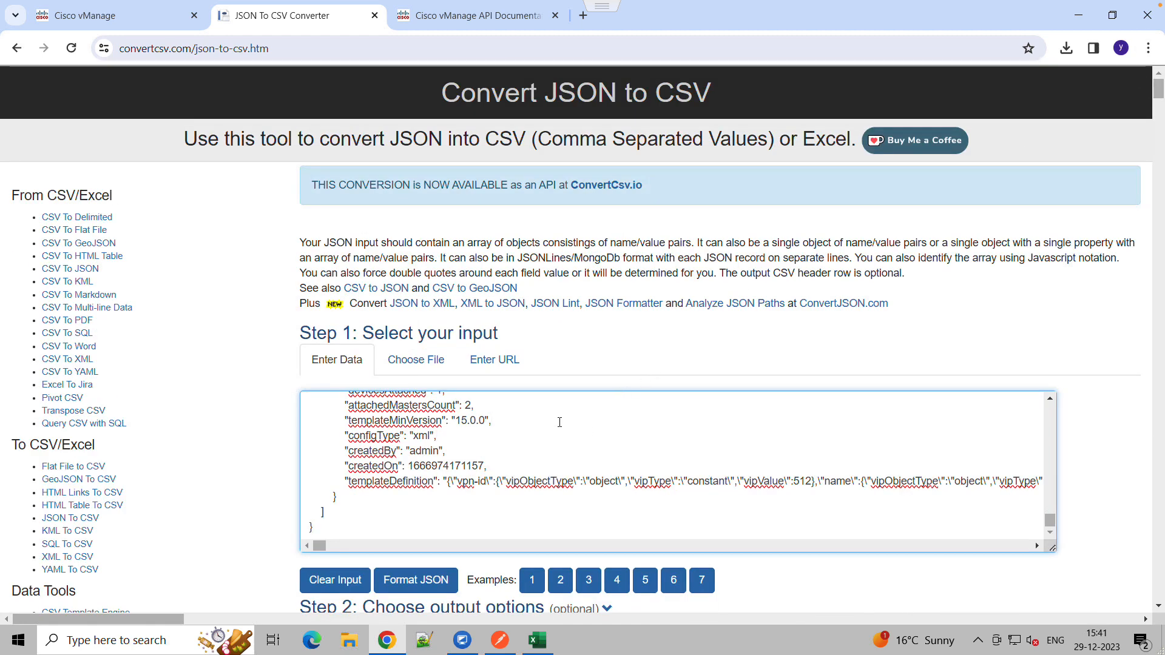
key("ctrl+a")
key("BackSpace")
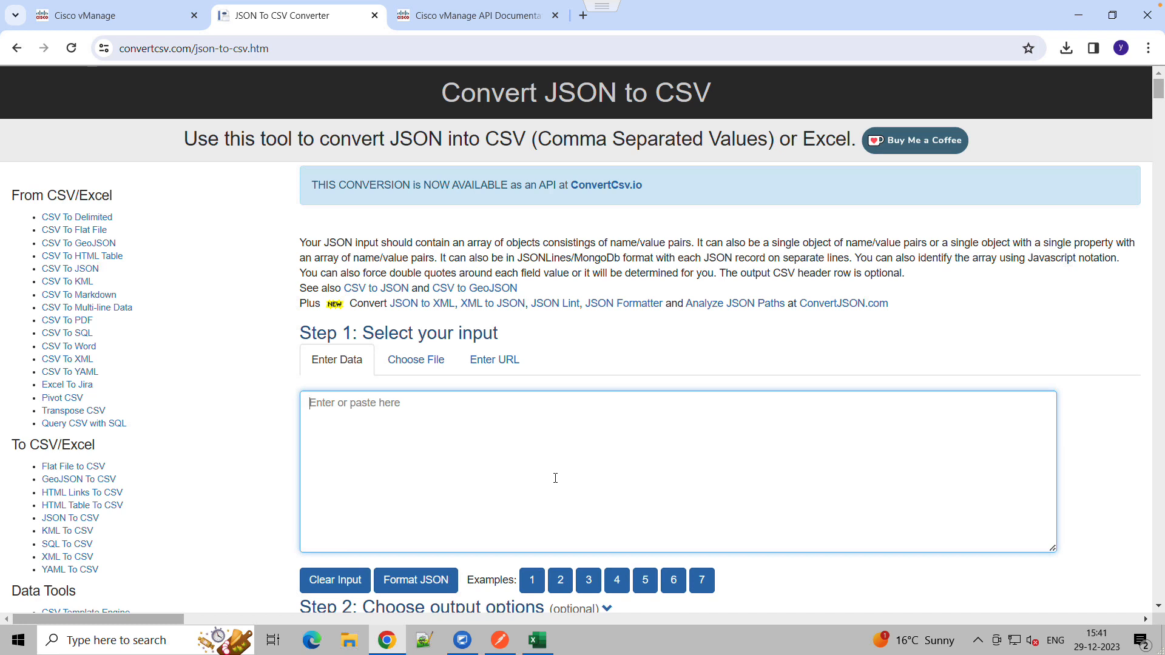
key("ctrl+v")
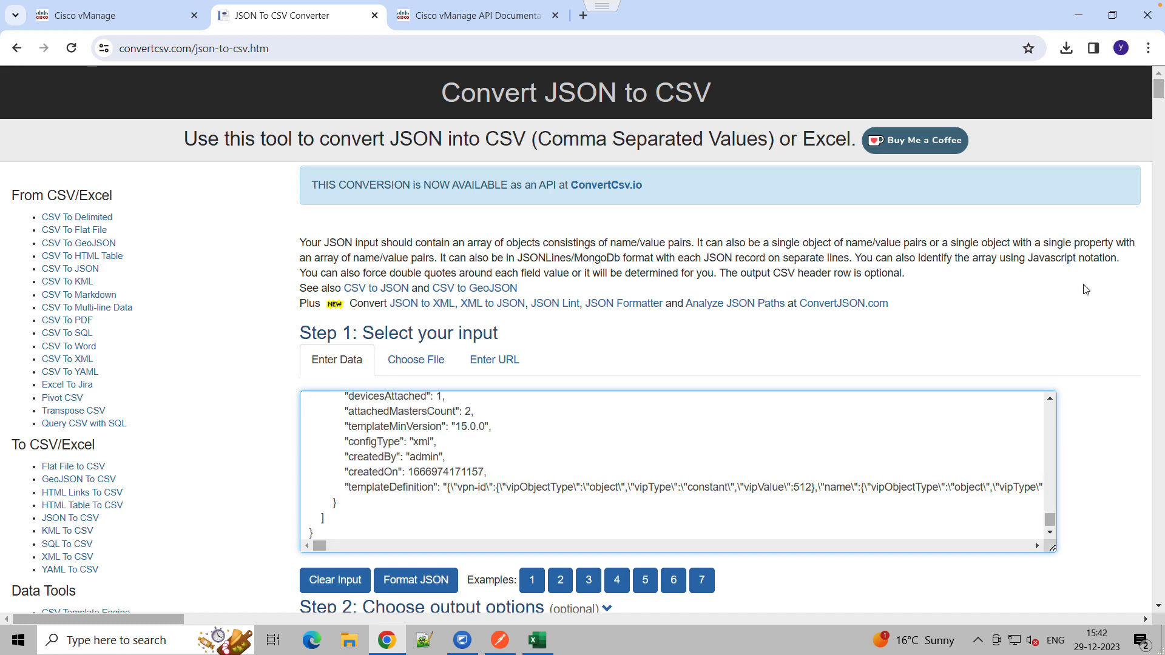
Convert the JSON to CSV and download the result as a CSV file
left_click_drag(1157, 97, 1157, 110)
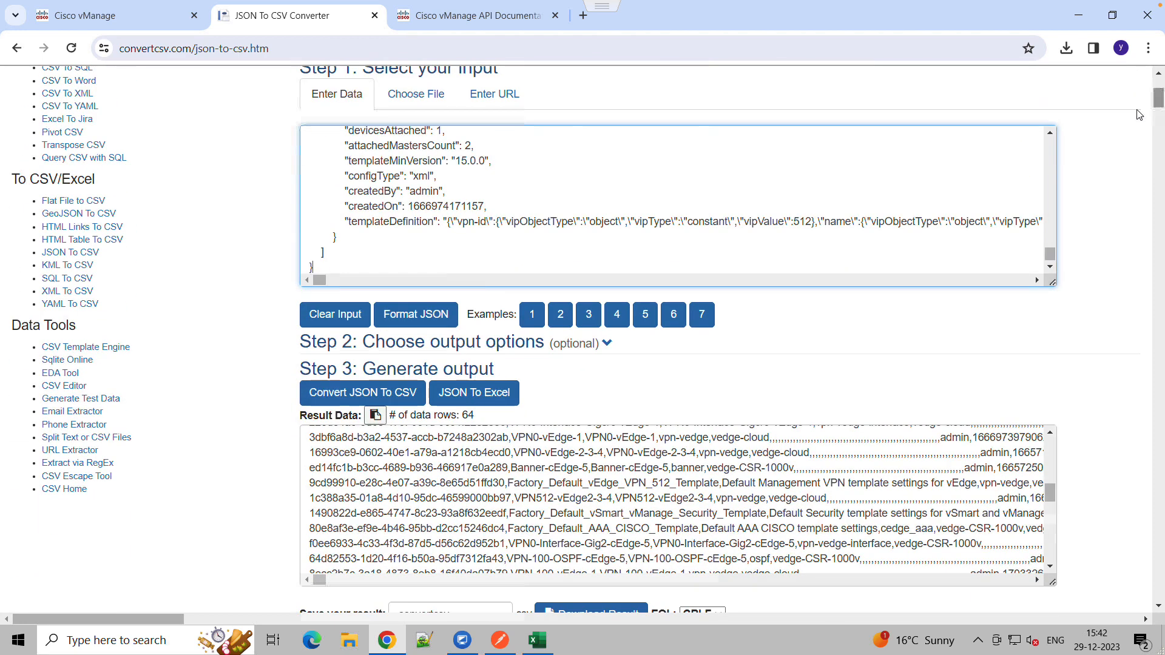
left_click(373, 396)
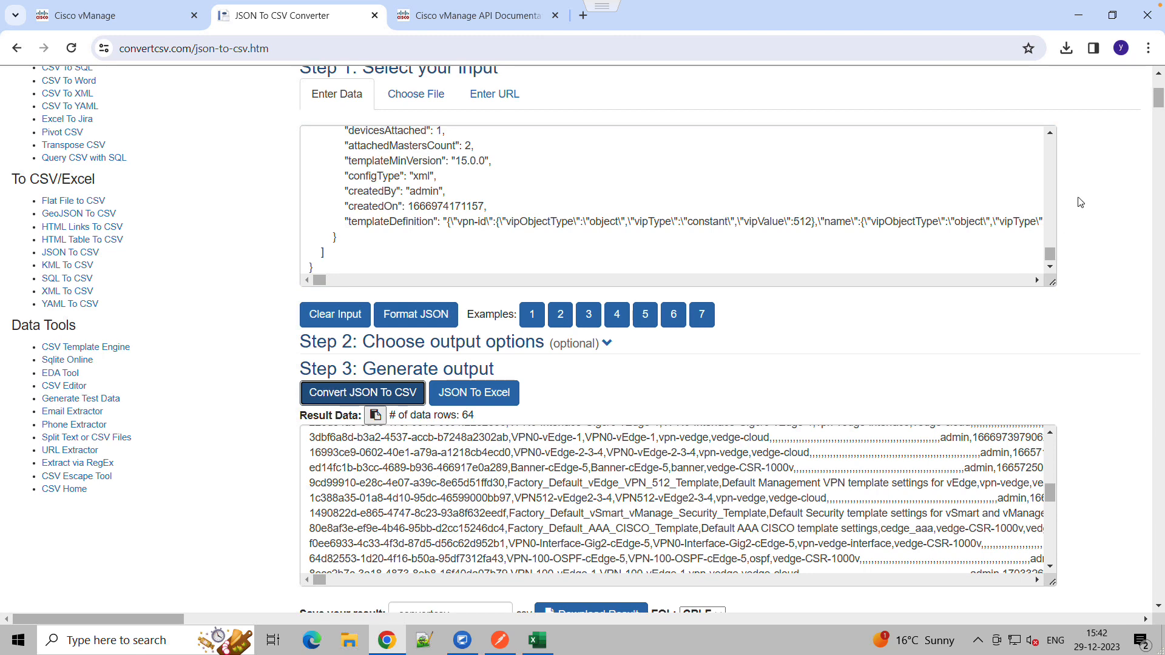
left_click_drag(1157, 103, 1153, 111)
left_click(600, 385)
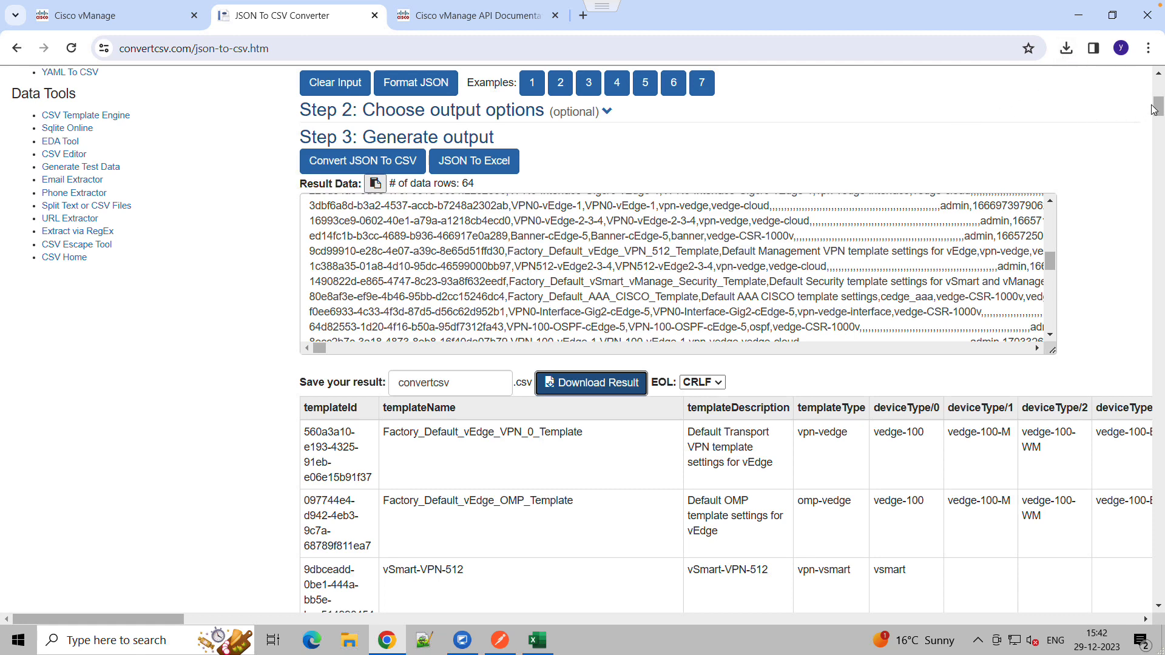
Open the downloaded convertcsv (14).csv in Excel and autofit the templateId and templateName columns
left_click(1067, 49)
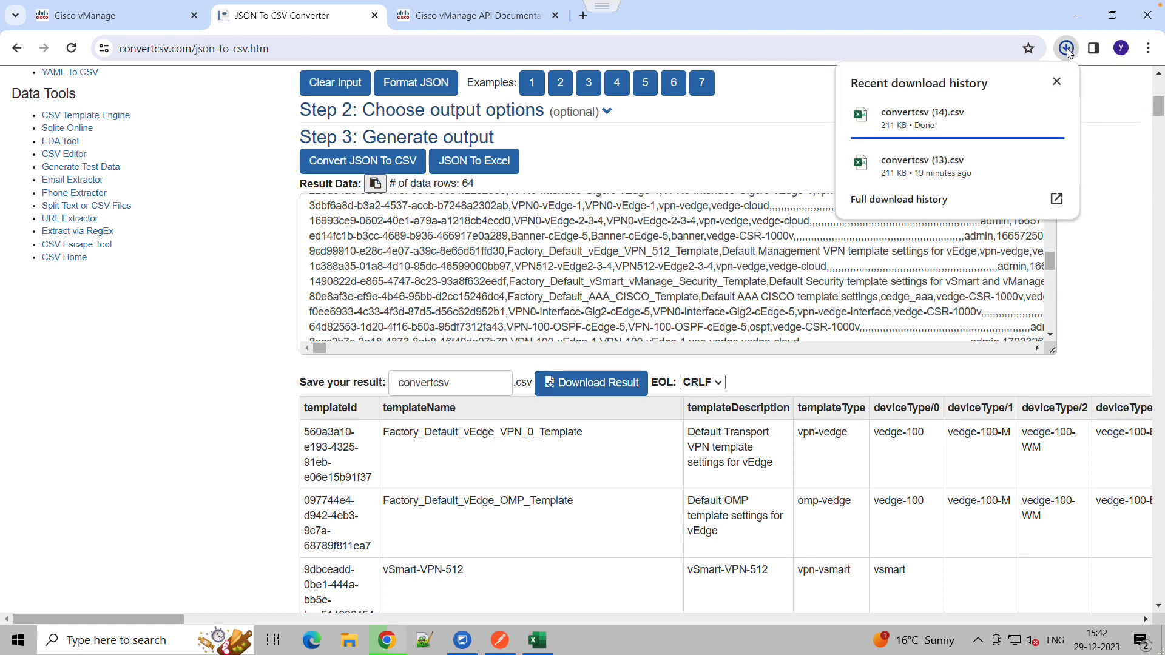
left_click(917, 126)
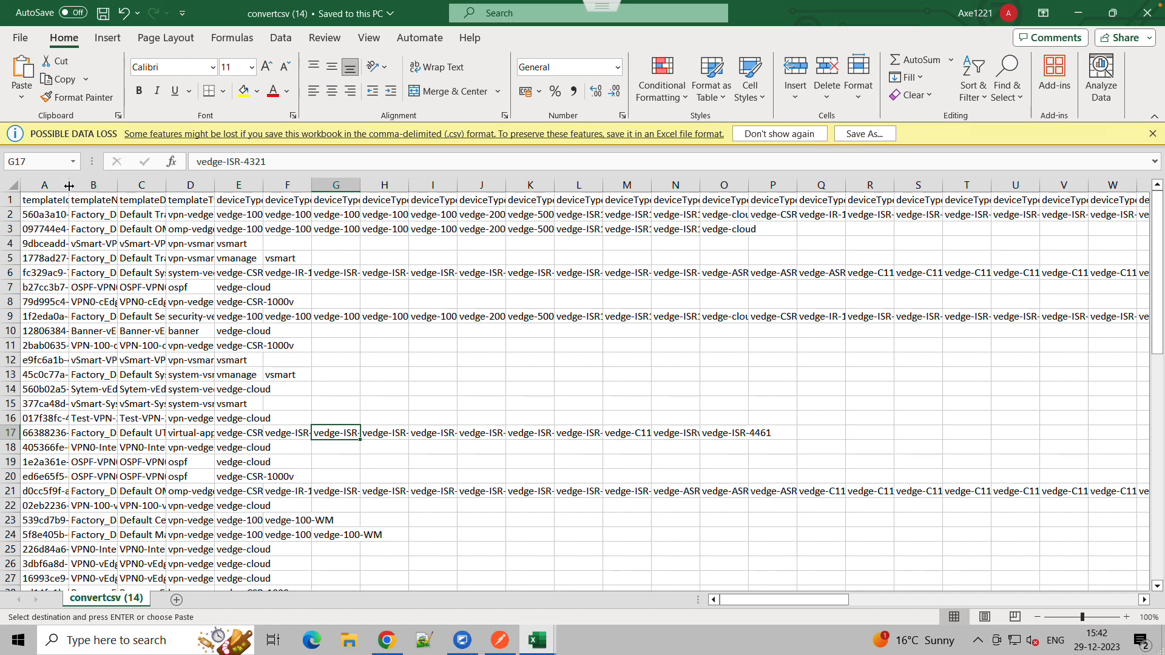
double_click(69, 185)
left_click(262, 185)
double_click(268, 185)
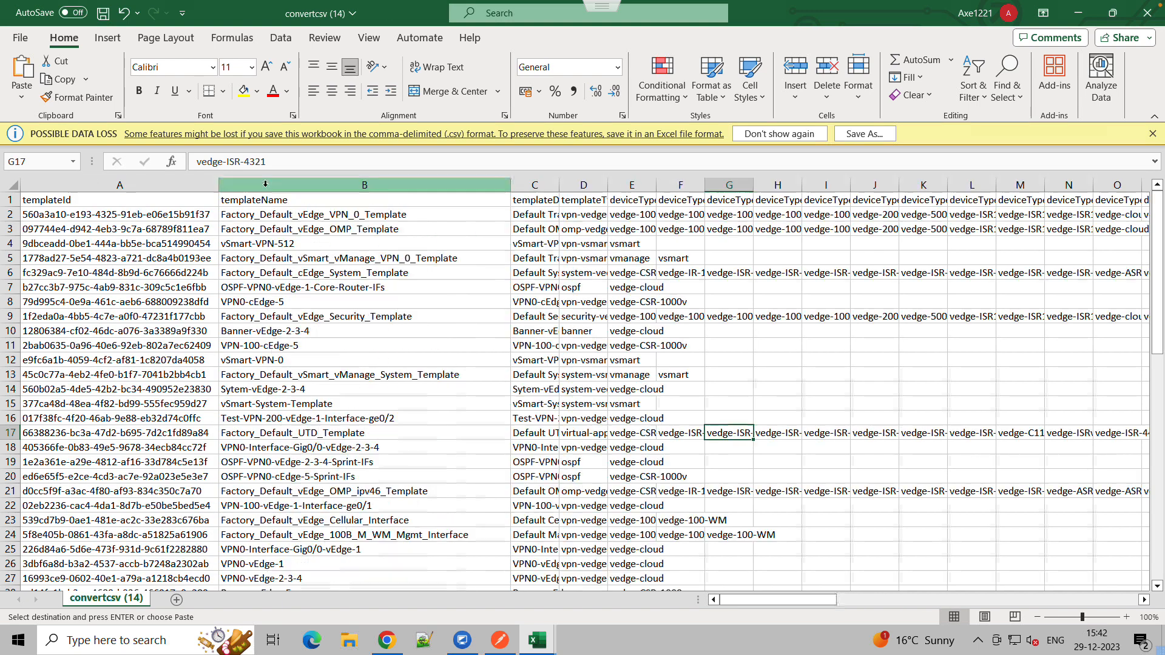
Make the header row of the sheet bold
left_click(10, 200)
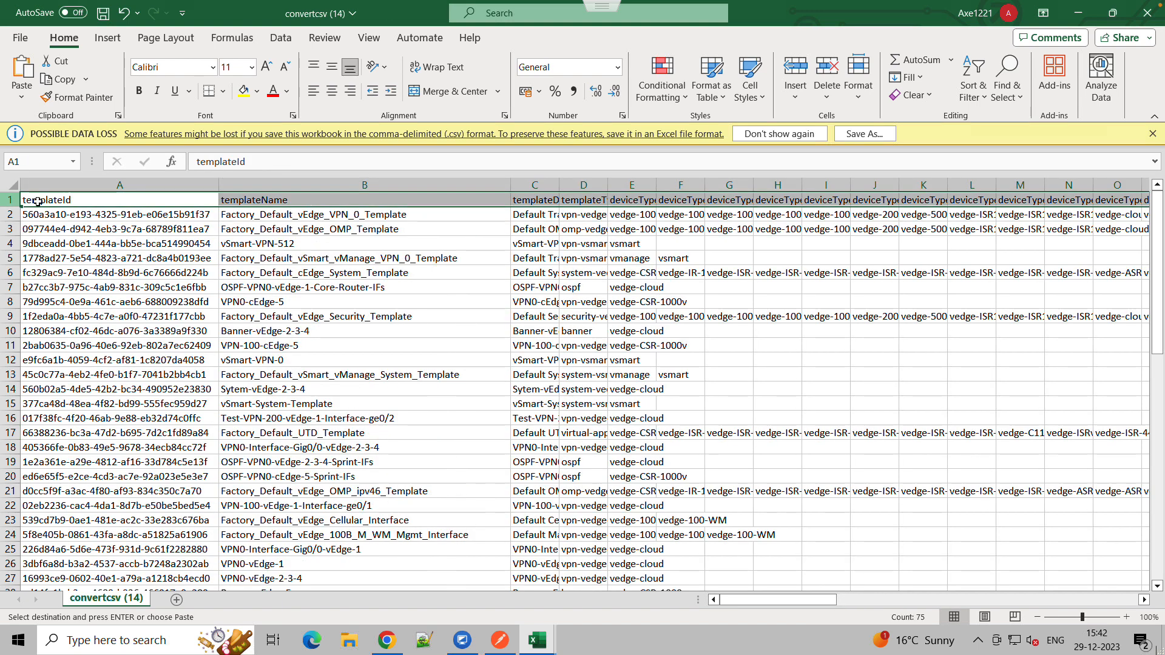
key("ctrl+b")
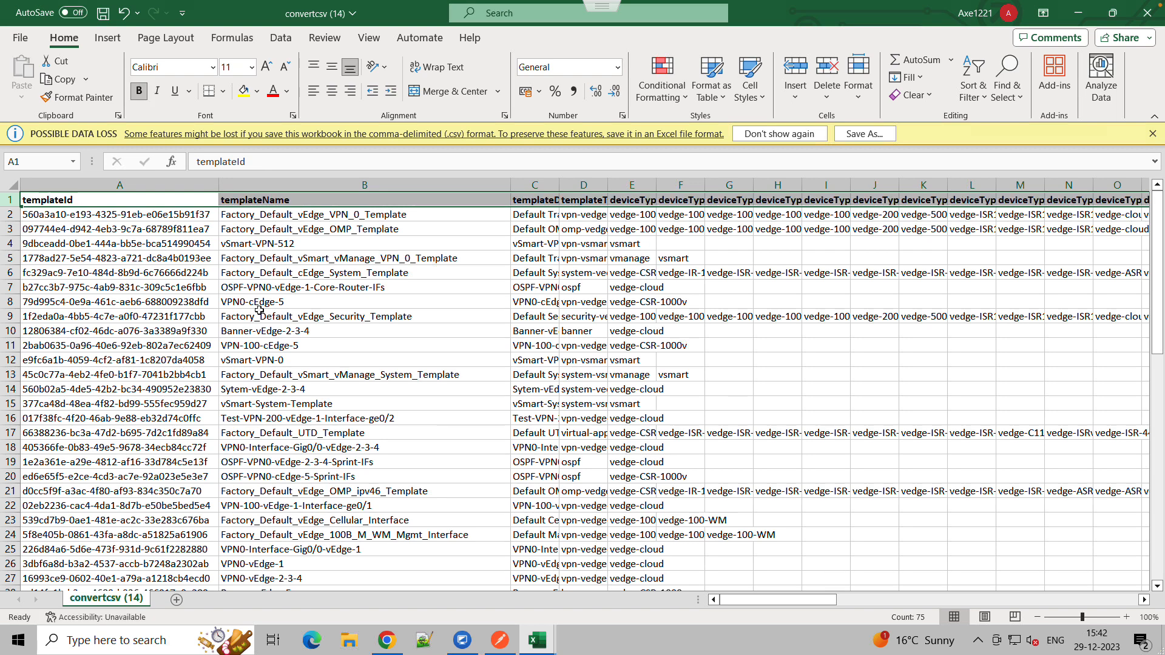
Switch to the vManage feature templates page and filter the list by "Test"
left_click(385, 638)
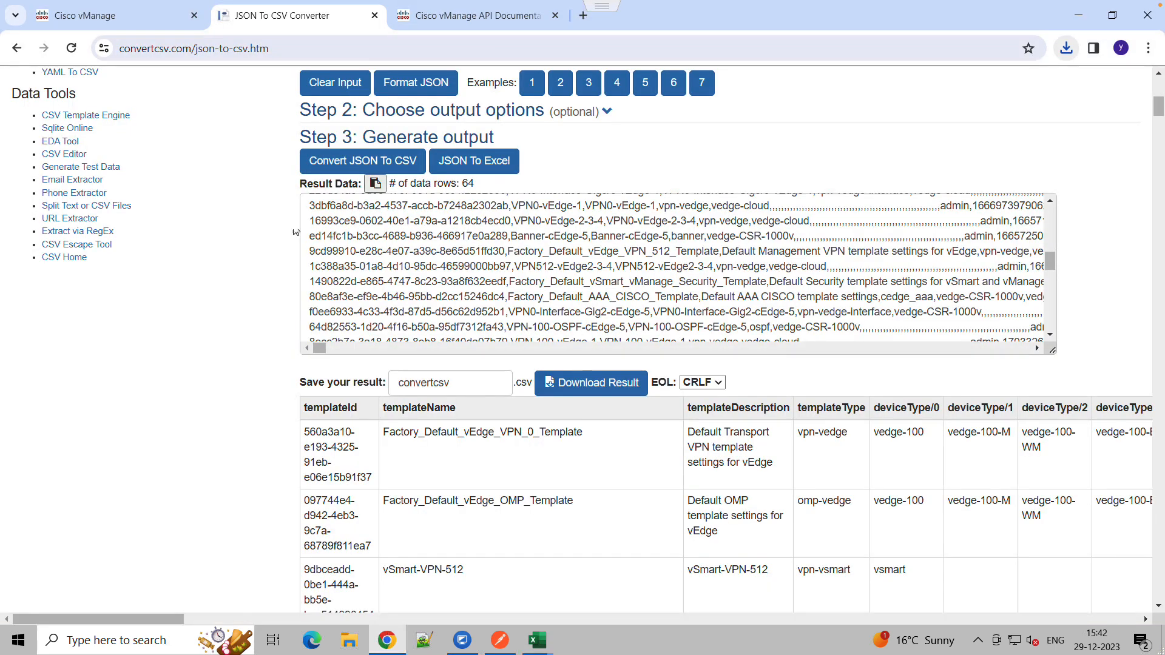
left_click(136, 15)
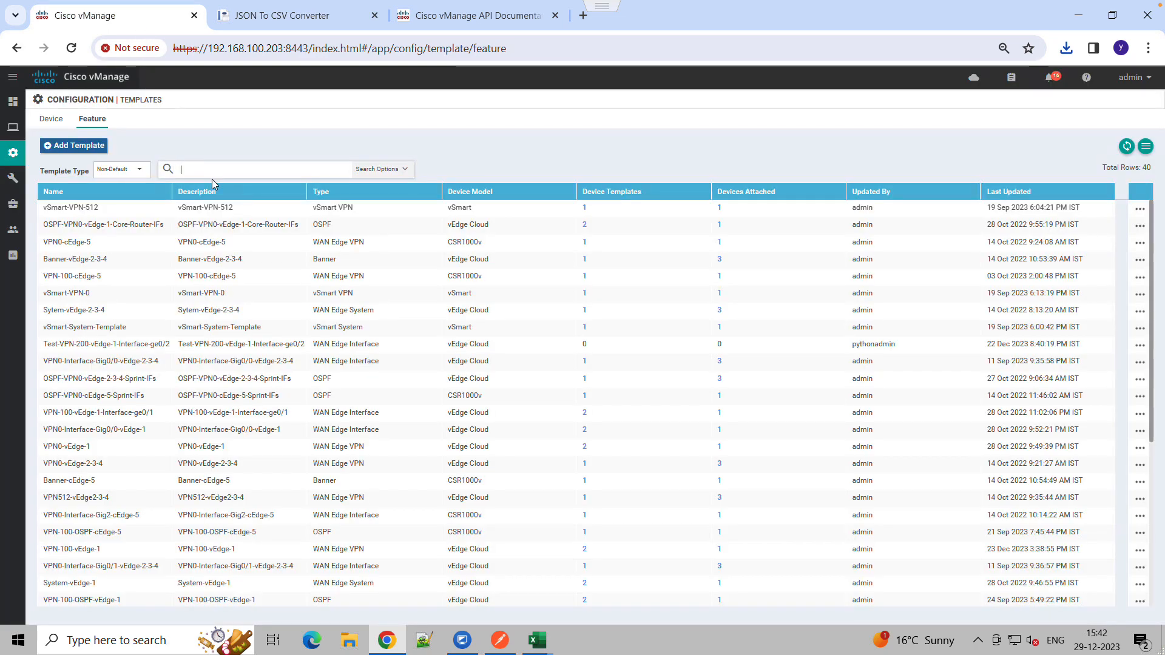
type("Test")
key("Return")
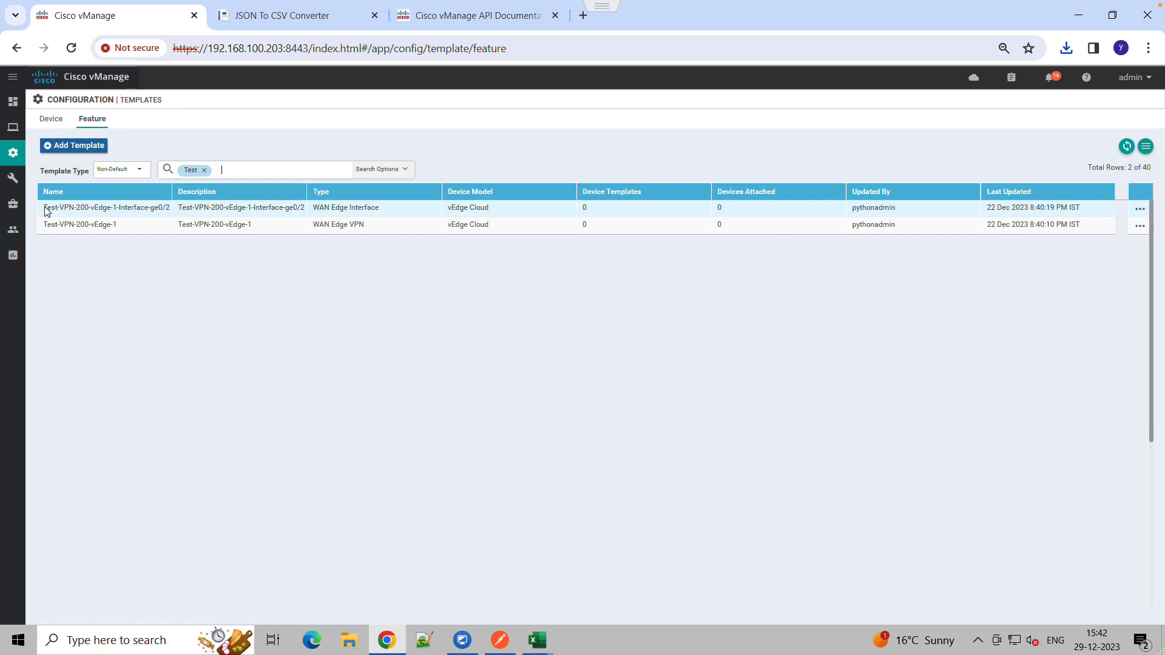
Copy the name of the Test-VPN-200-vEdge-1-Interface-ge0/2 template
left_click_drag(43, 209, 170, 211)
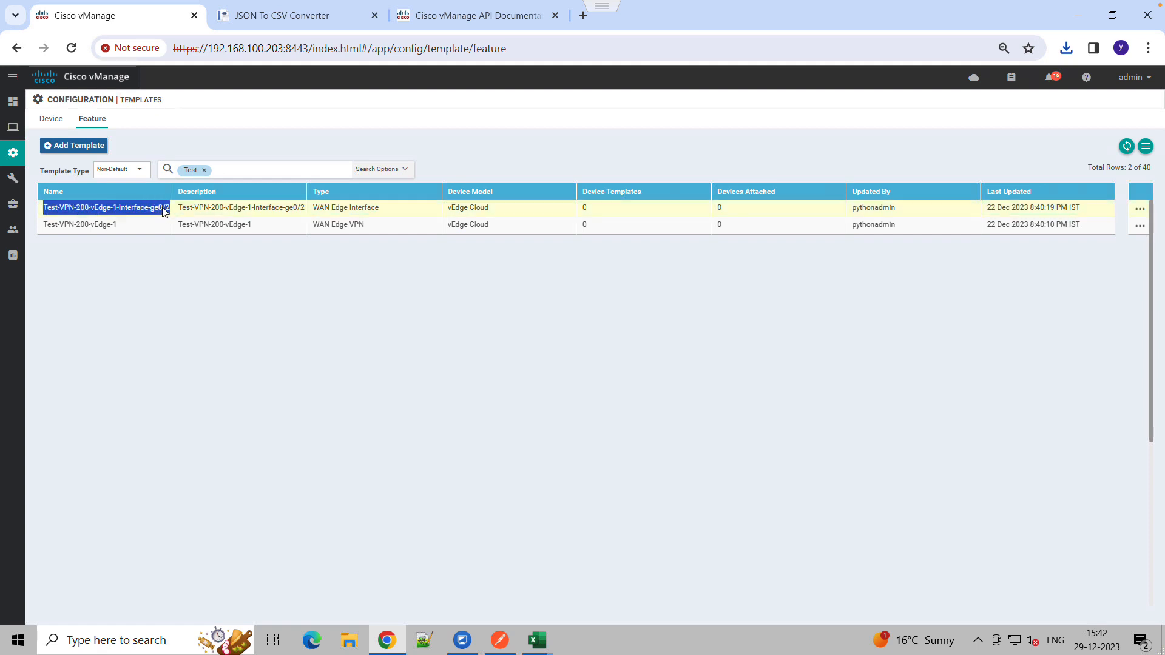
right_click(163, 212)
left_click(182, 224)
In the convertcsv (14) workbook, find the copied template name Test-VPN-200-vEdge-1-Interface-ge0/2
mouse_move(538, 641)
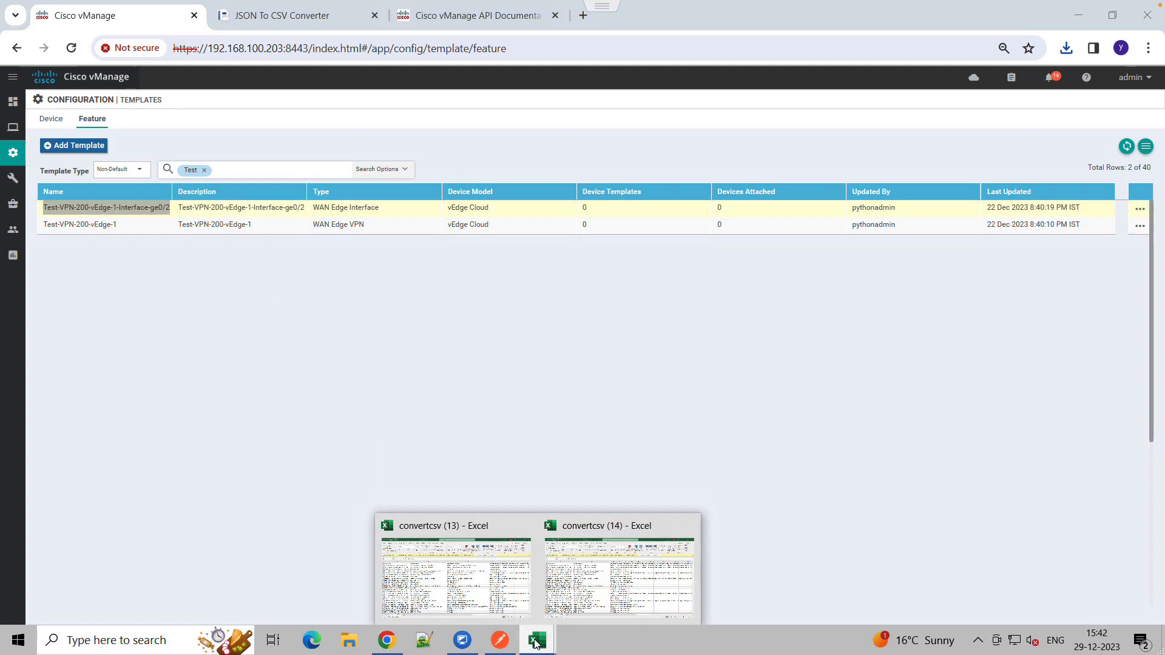
left_click(574, 592)
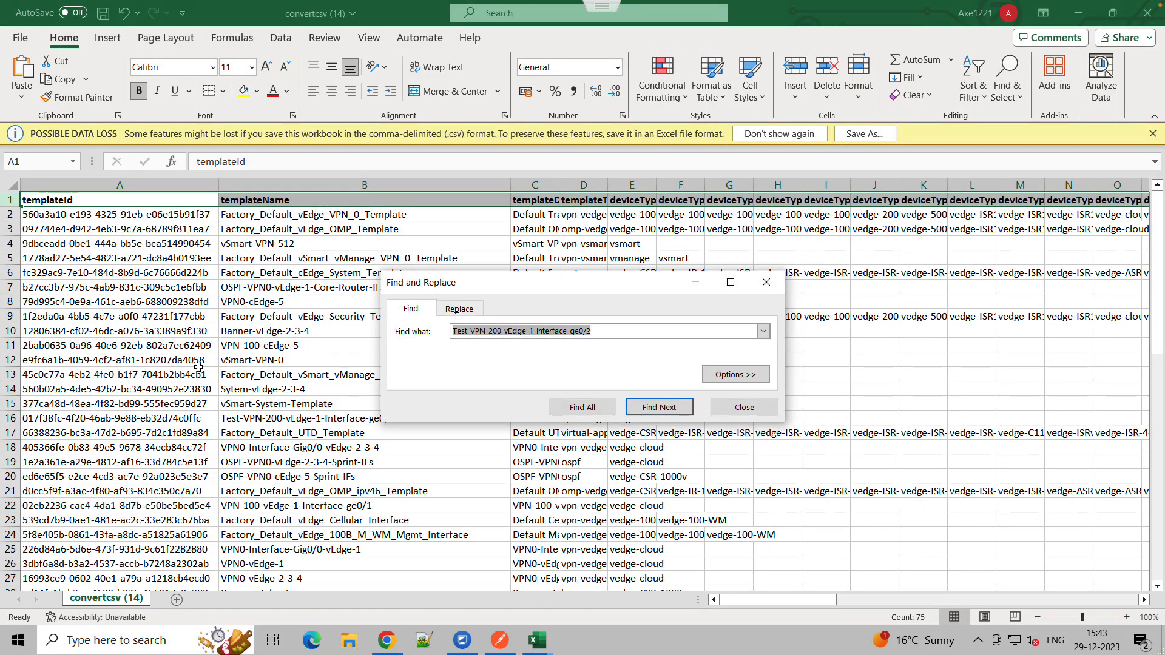
key("ctrl+v")
key("Return")
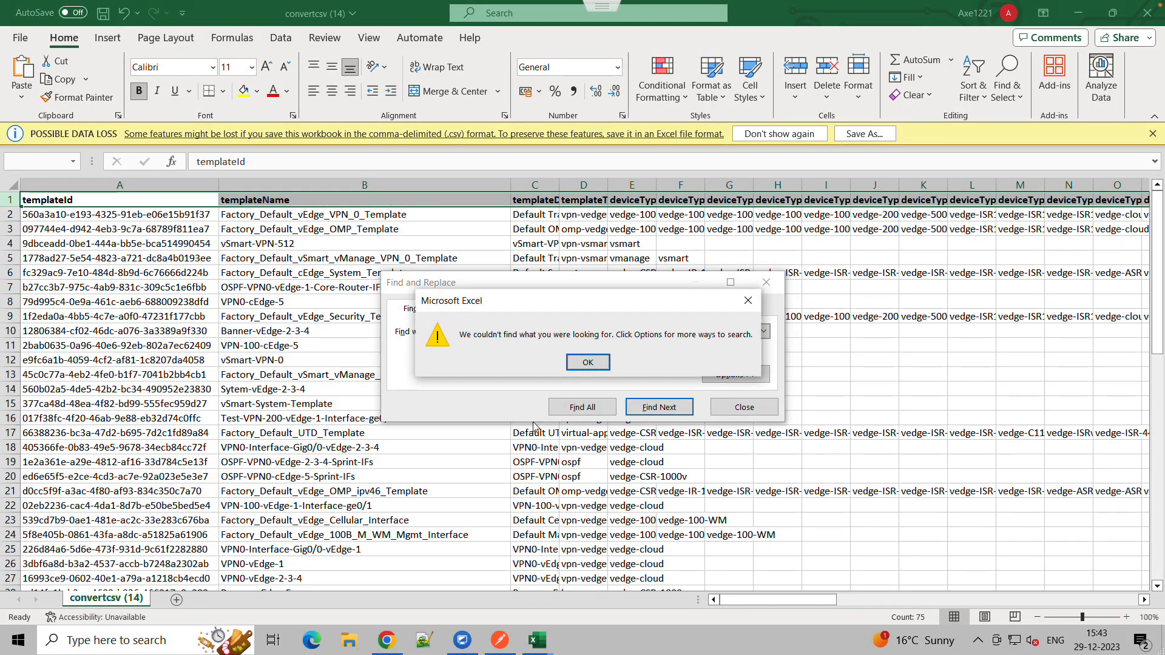
left_click(579, 364)
left_click(356, 334)
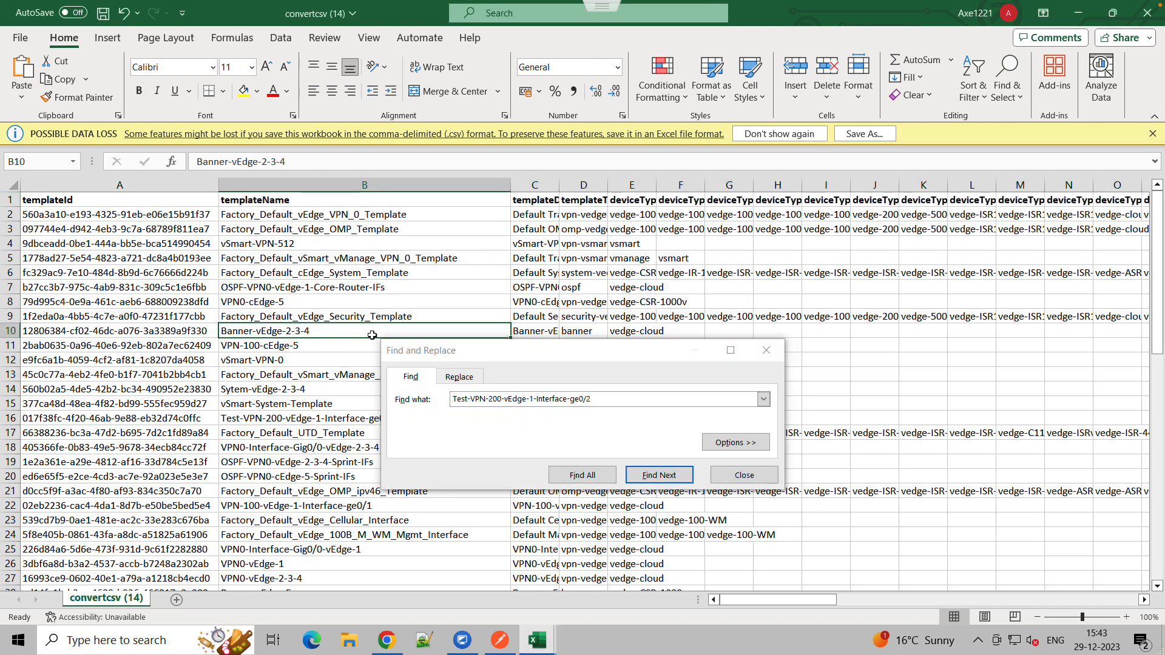
left_click(667, 477)
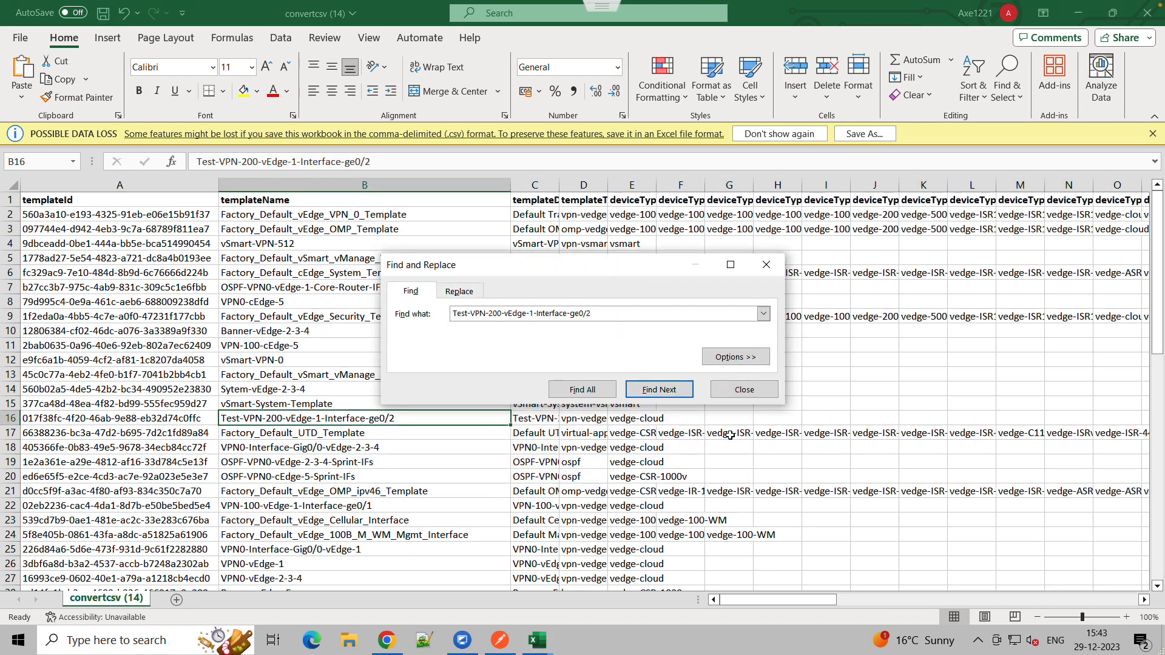
left_click(745, 385)
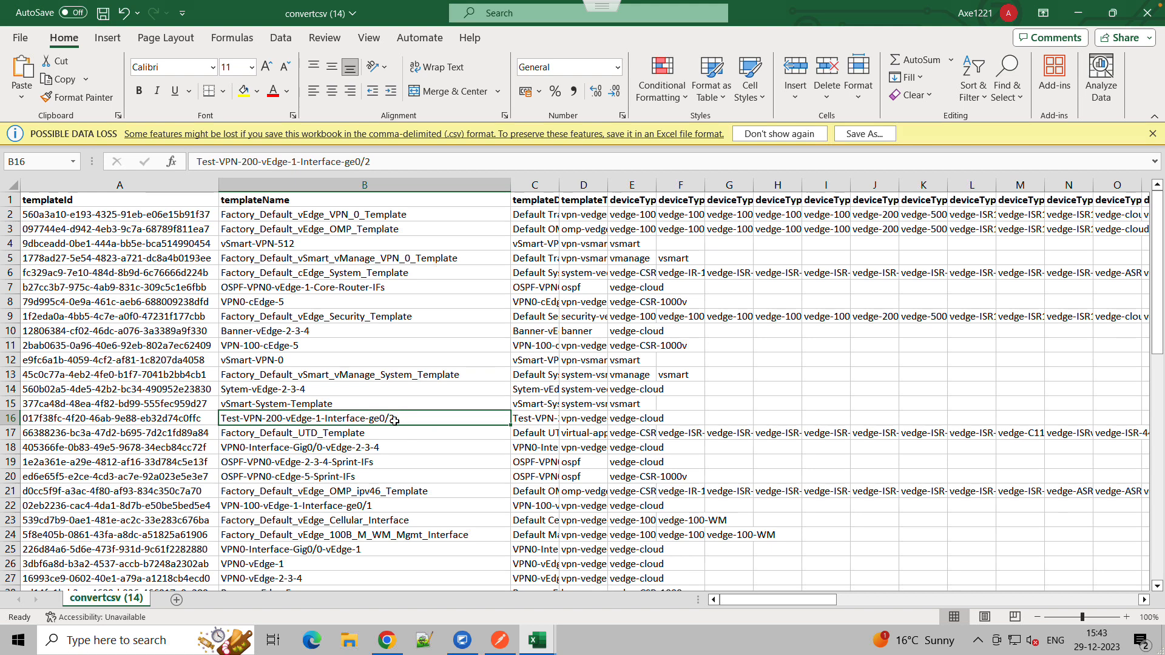
Copy the templateId of the Test-VPN-200-vEdge-1-Interface-ge0/2 row
left_click(201, 420)
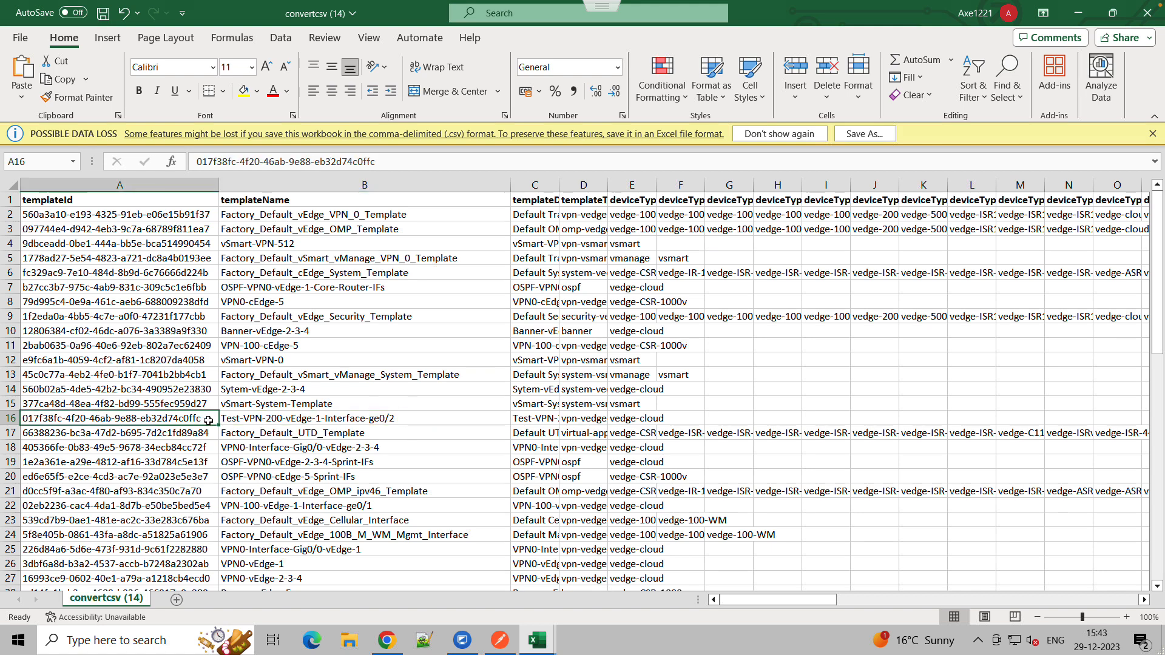
key("ctrl+c")
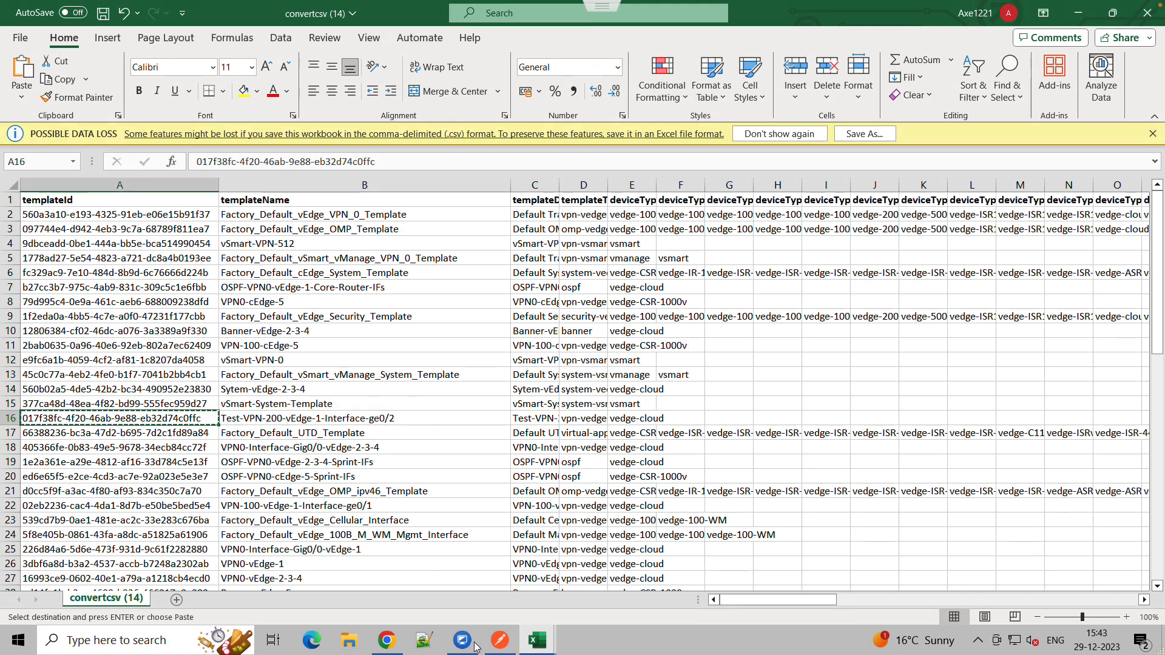
left_click(293, 474)
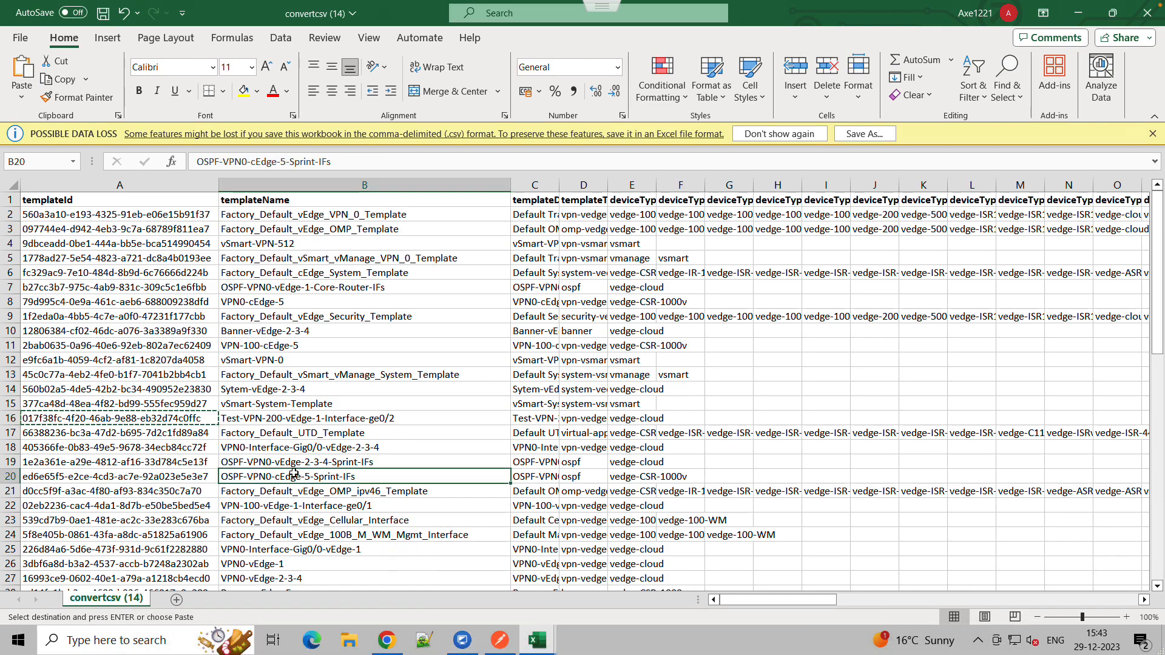
Switch to the Cisco vManage API Documentation tab and reload the page
left_click(388, 642)
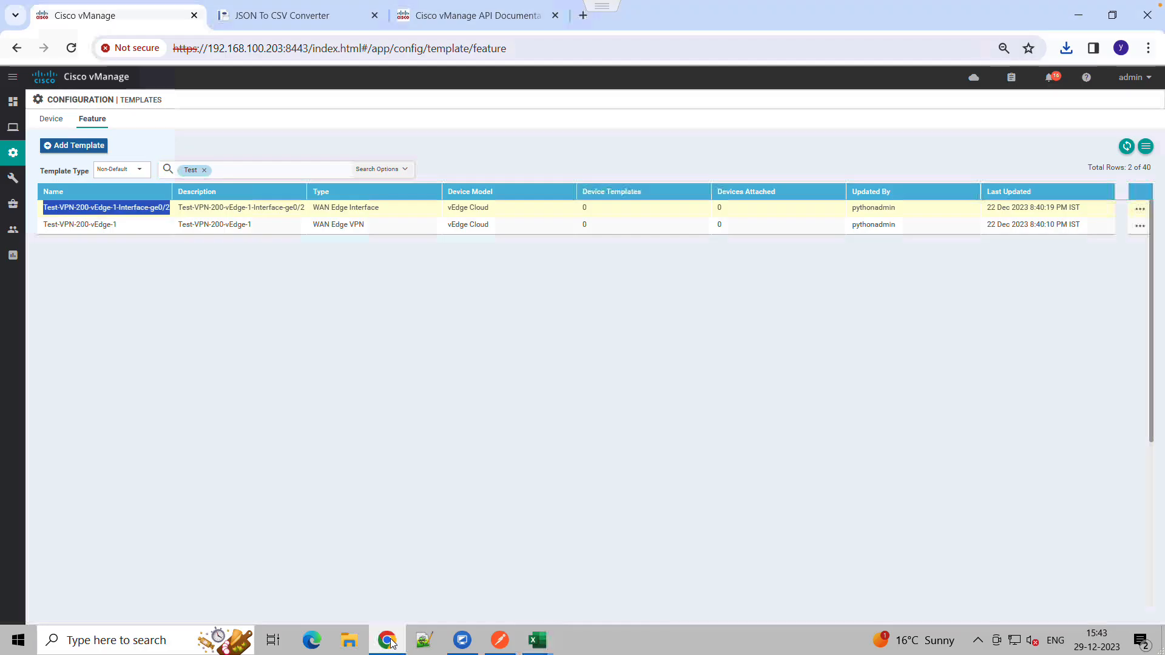
left_click(297, 25)
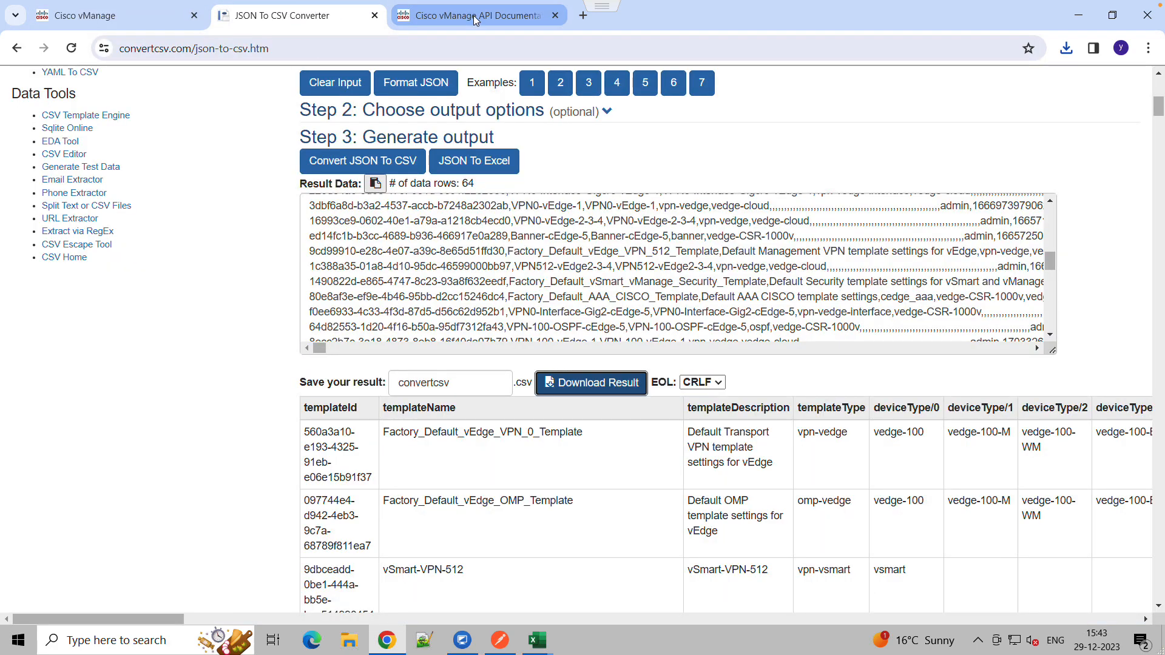
left_click(476, 21)
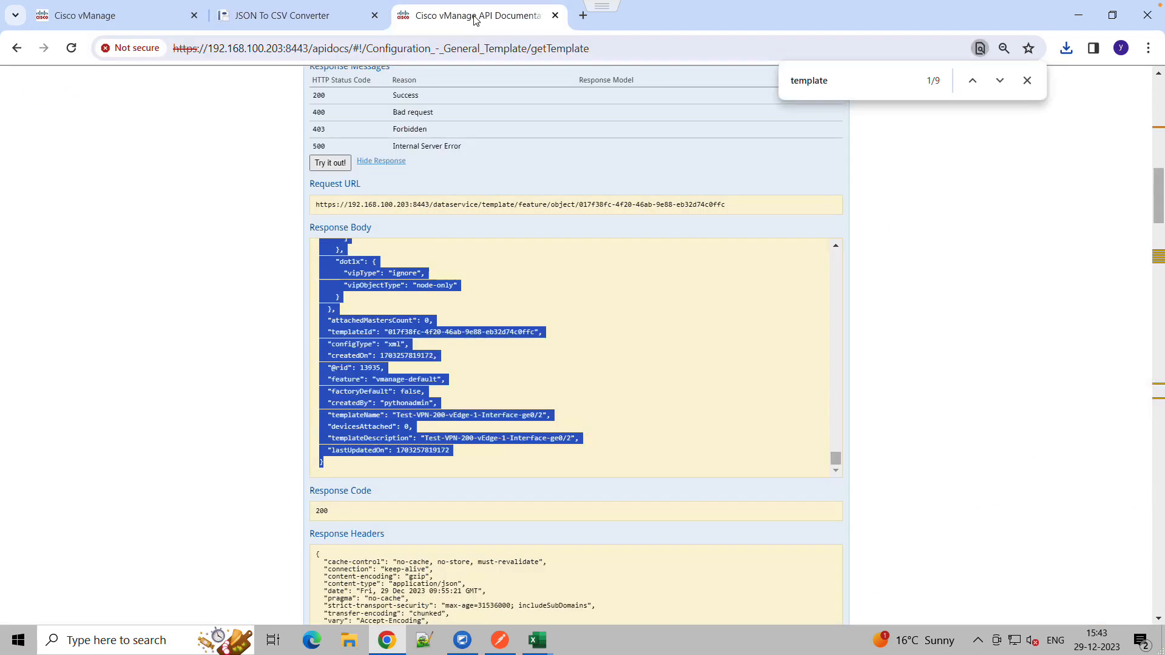
left_click(71, 48)
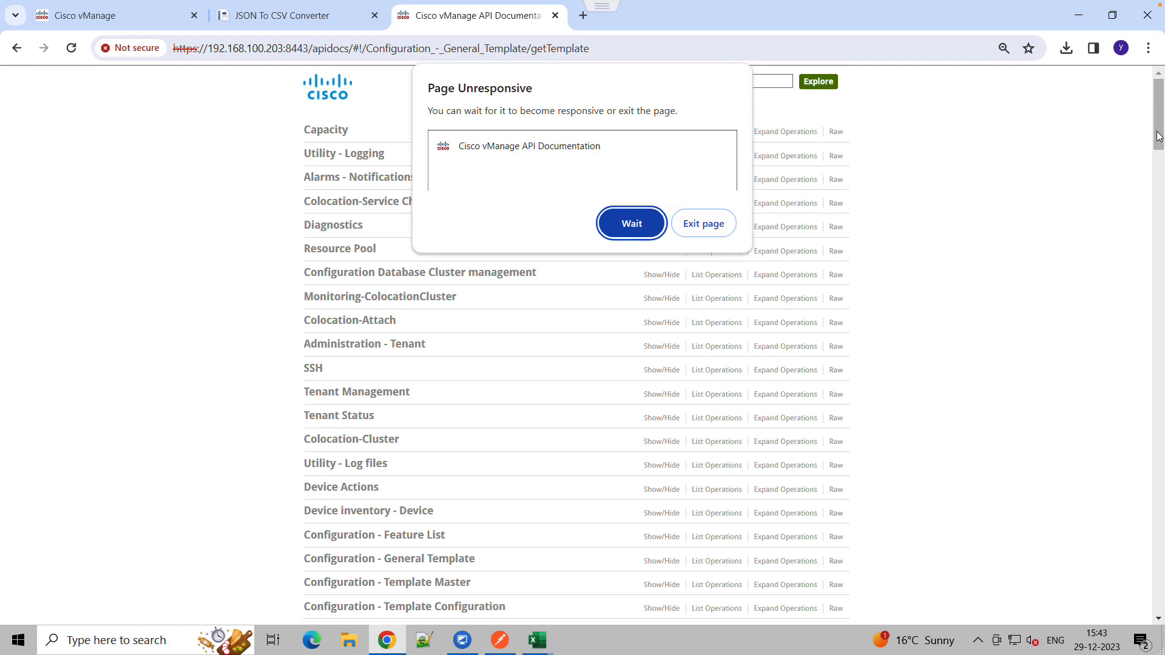
Search the API documentation for "template" and expand the GET /template/feature/object/{templateId} operation under Configuration - General Template
key("ctrl+f")
key("Return")
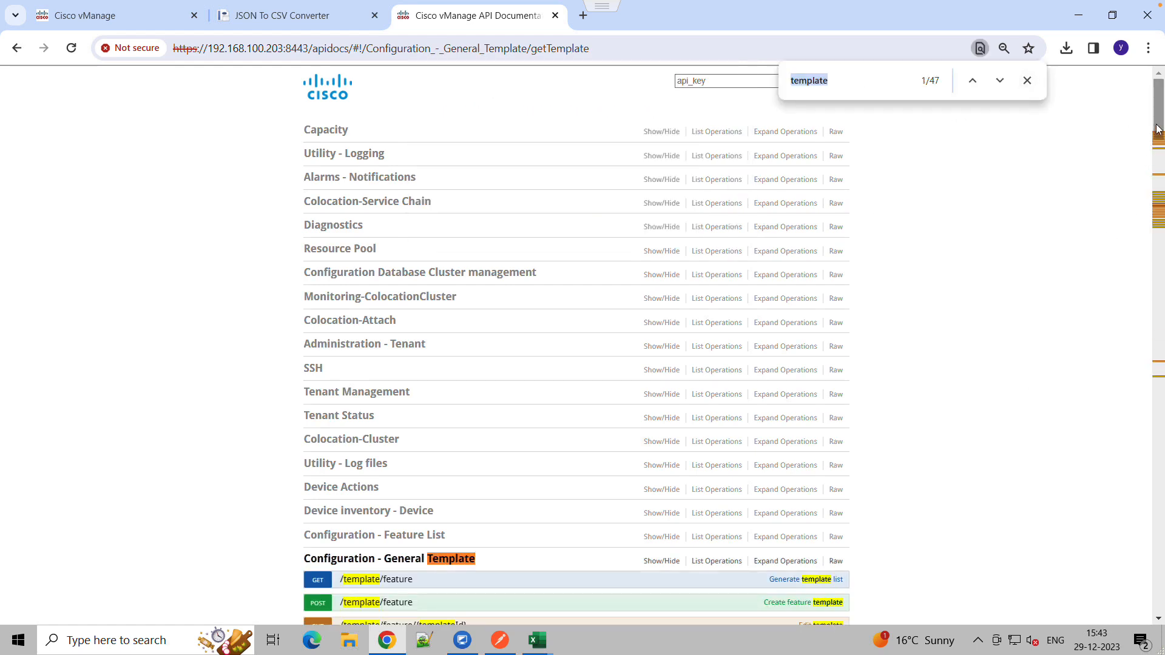
left_click_drag(1158, 134, 1158, 172)
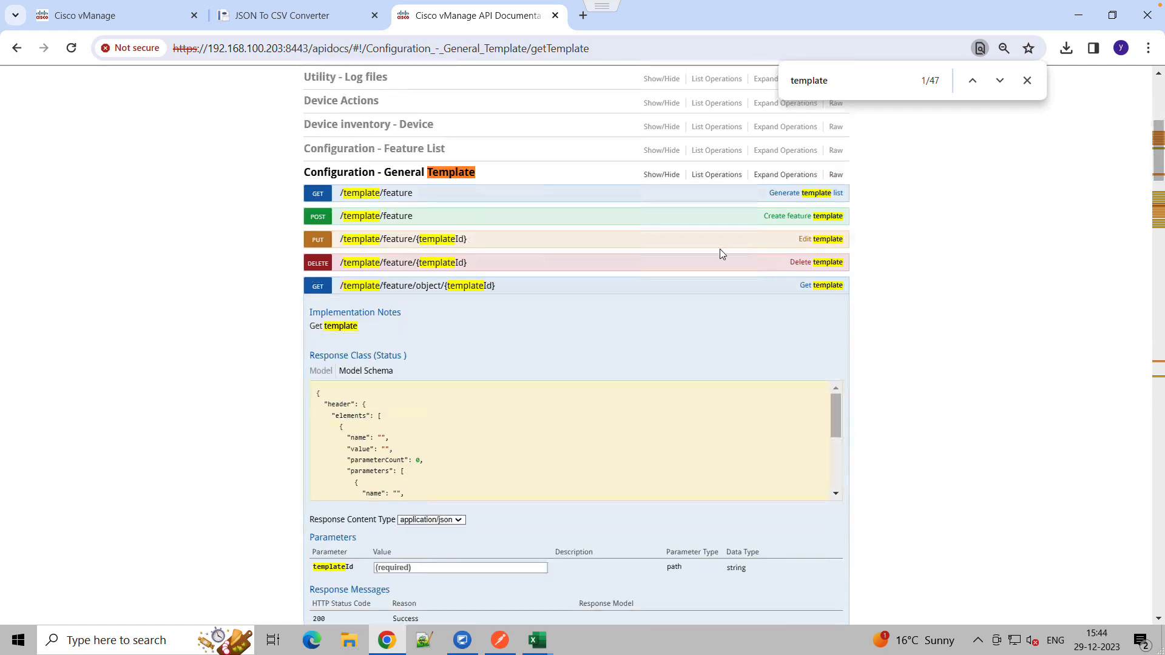
left_click(395, 176)
left_click(395, 176)
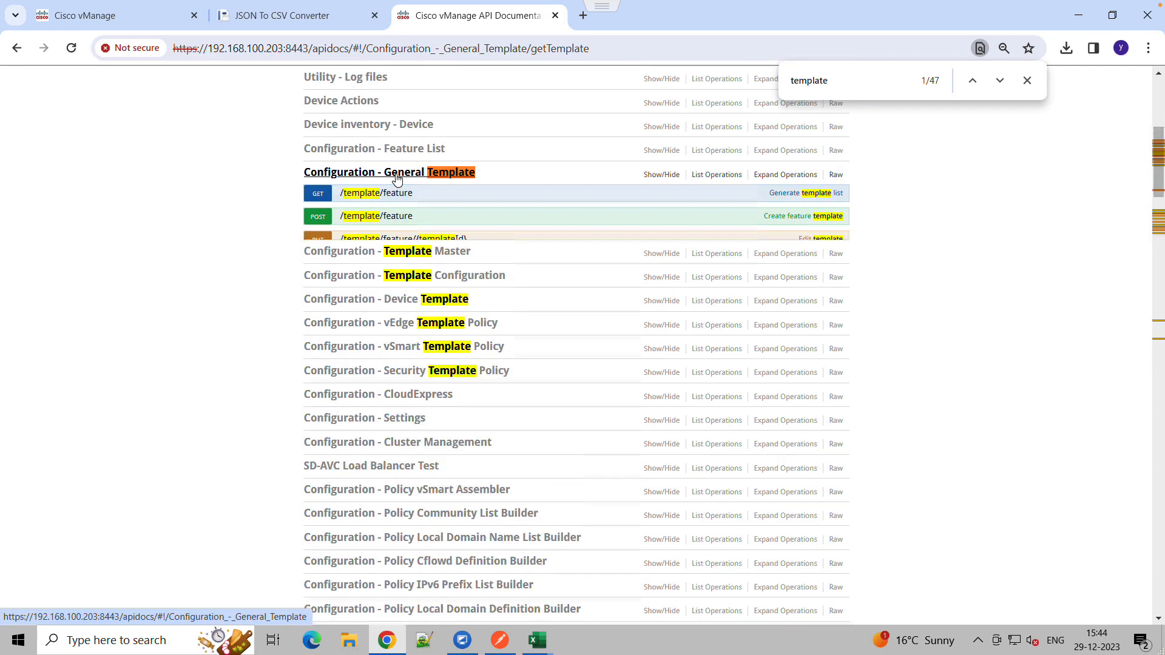
left_click(388, 286)
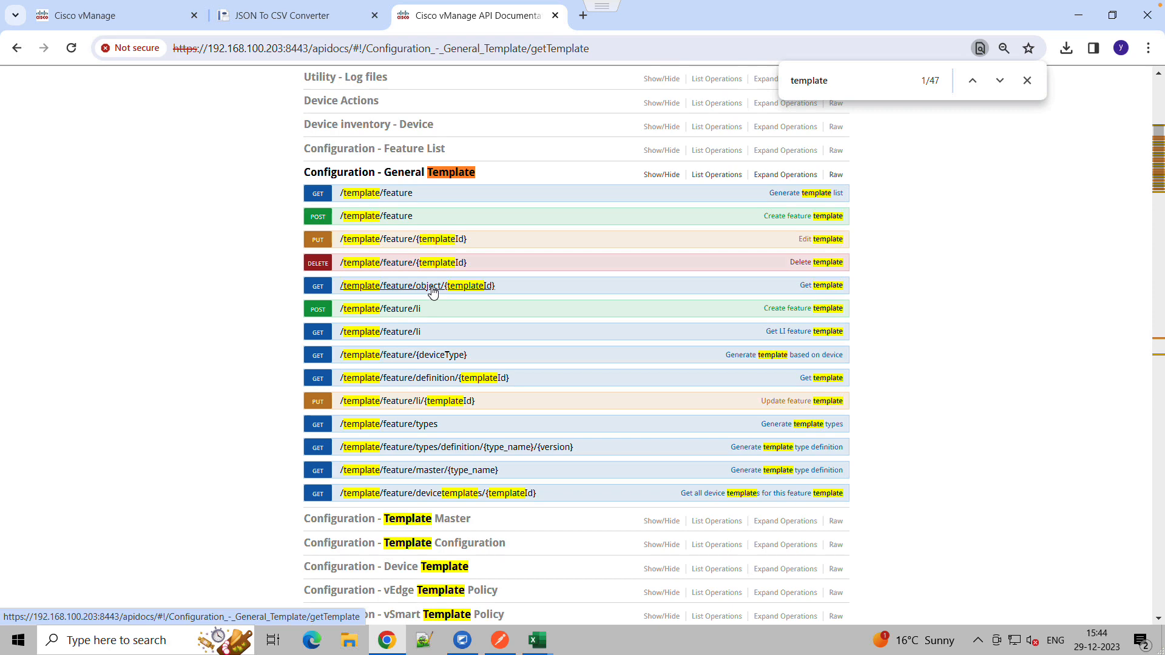
left_click(465, 293)
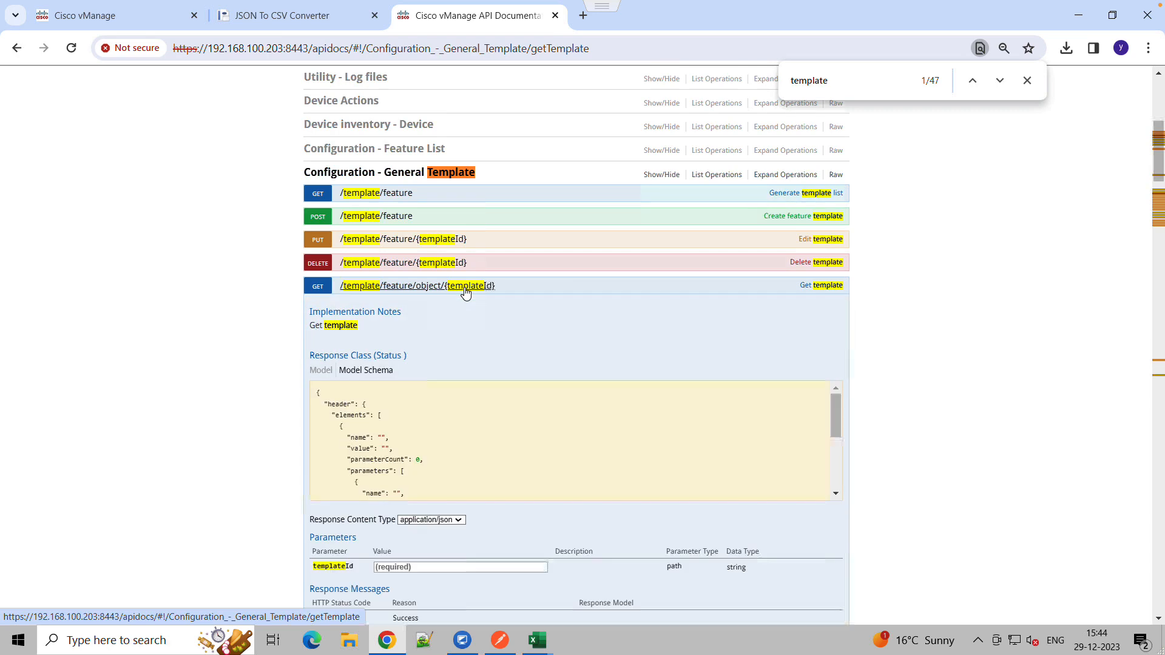
Paste the copied templateId into the templateId parameter and run the GET /template/feature/object/{templateId} request
left_click(428, 568)
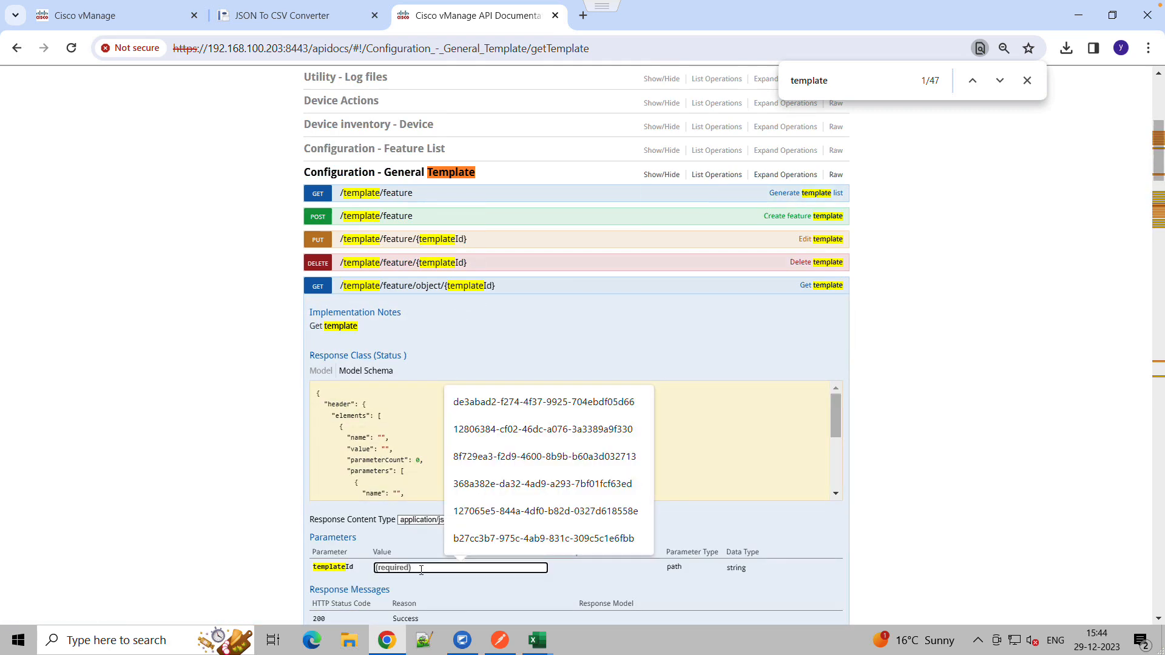
key("ctrl+v")
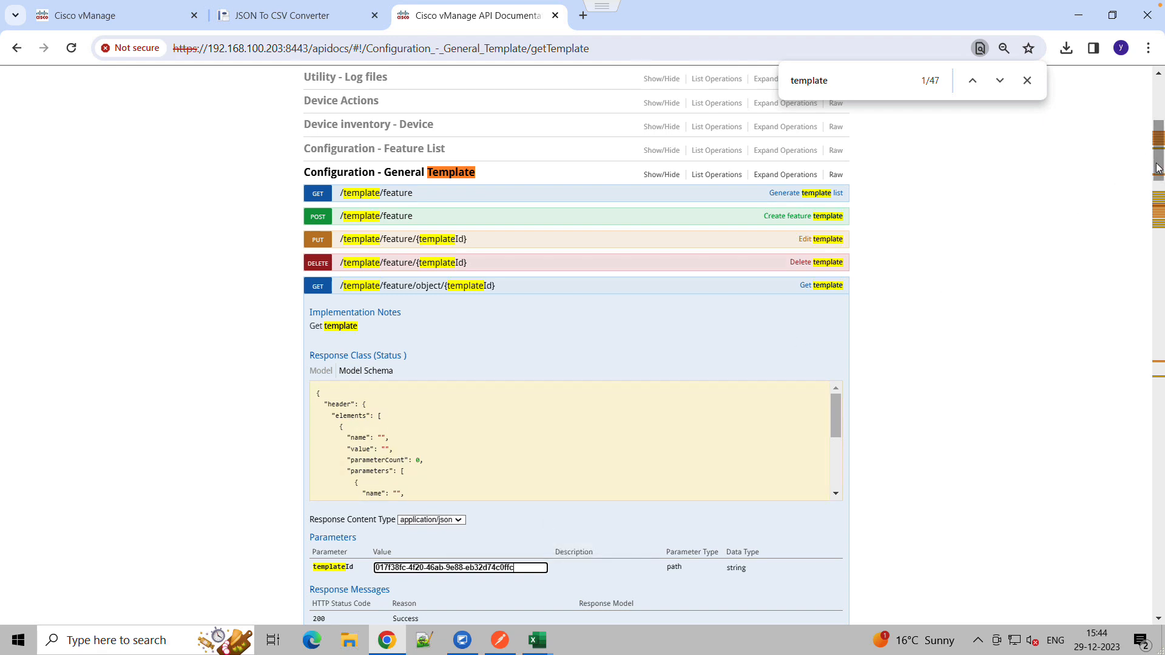
left_click_drag(1157, 167, 1159, 196)
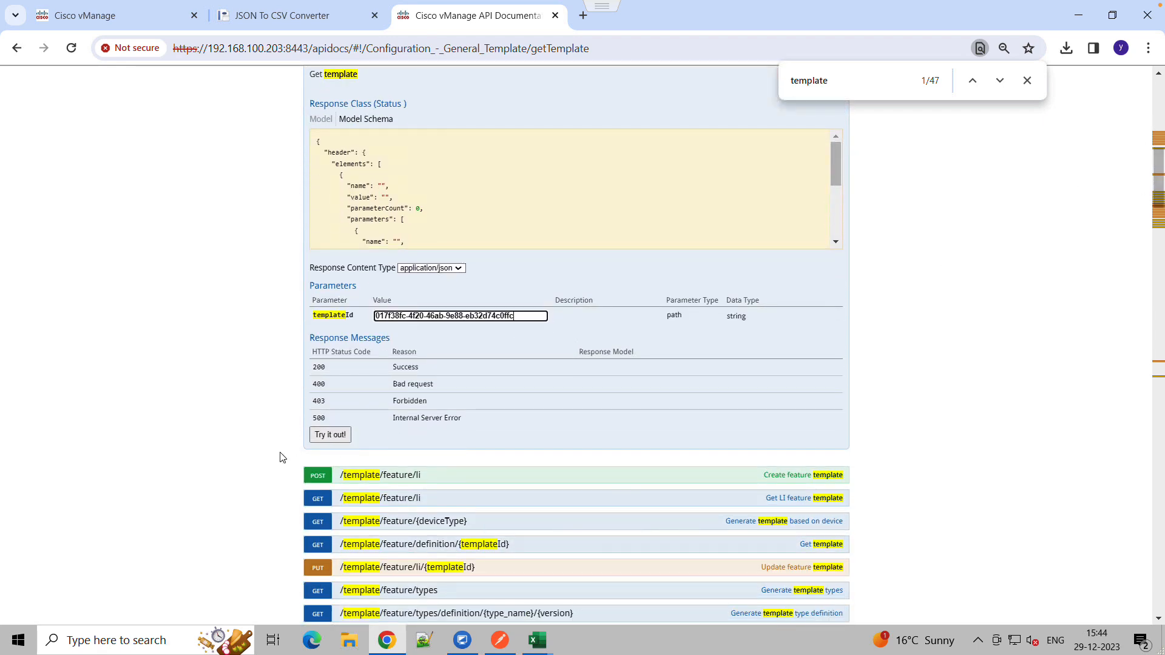
left_click(330, 439)
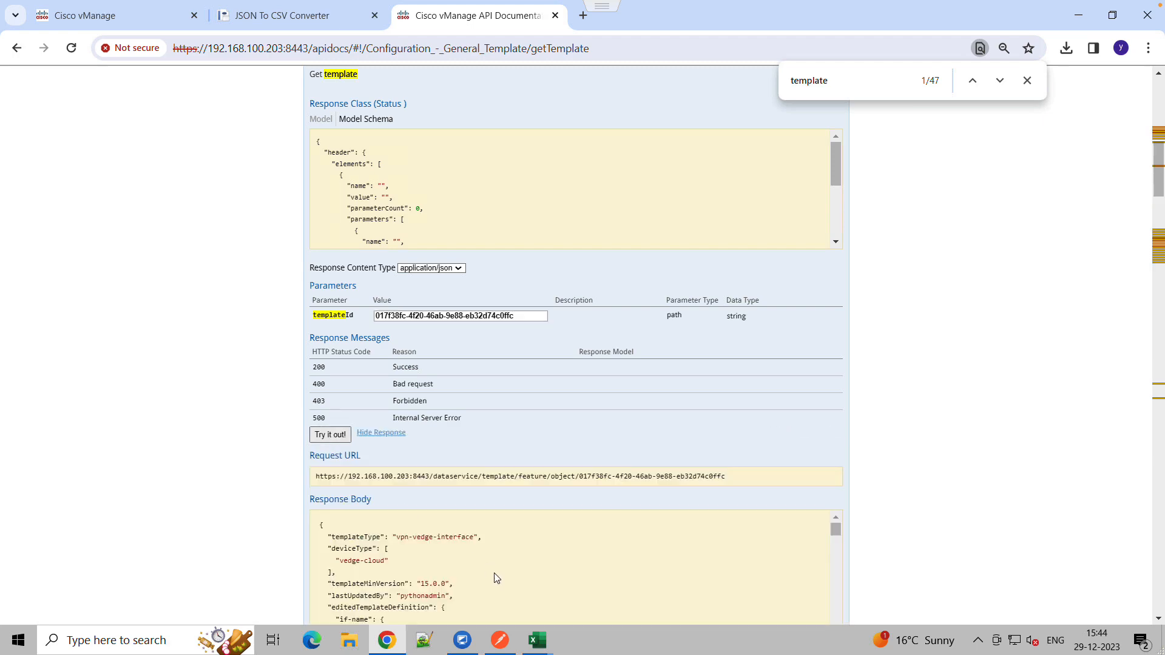
Copy the template/feature/object/017f38fc-4f20-46ab-9e88-eb32d74c0ffc path from the request URL
left_click_drag(1158, 170, 1158, 195)
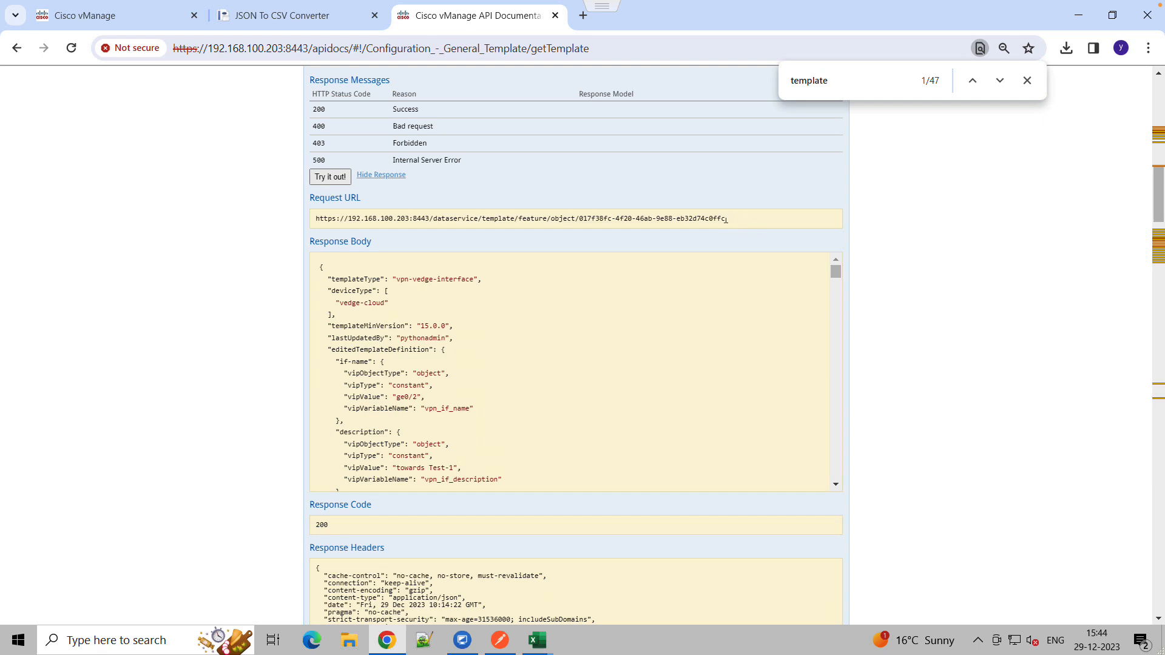
left_click_drag(727, 220, 488, 219)
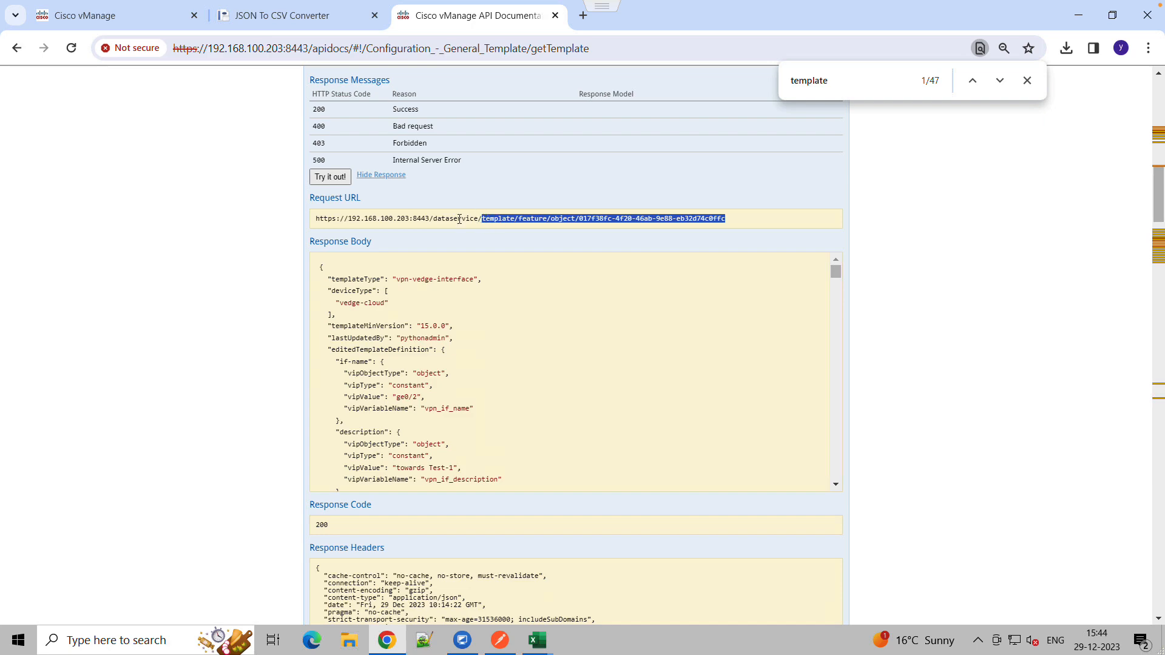
right_click(496, 225)
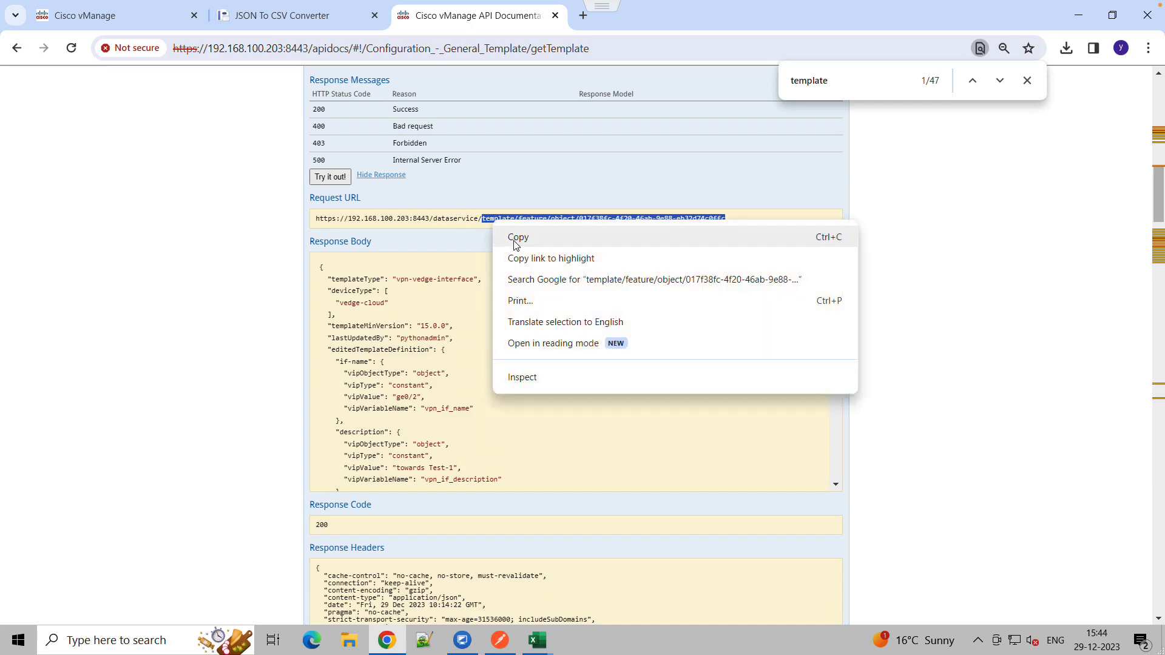
left_click(511, 237)
In Postman, open the Modify feature template request and replace the URL path after dataservice/ with the copied path
left_click(500, 641)
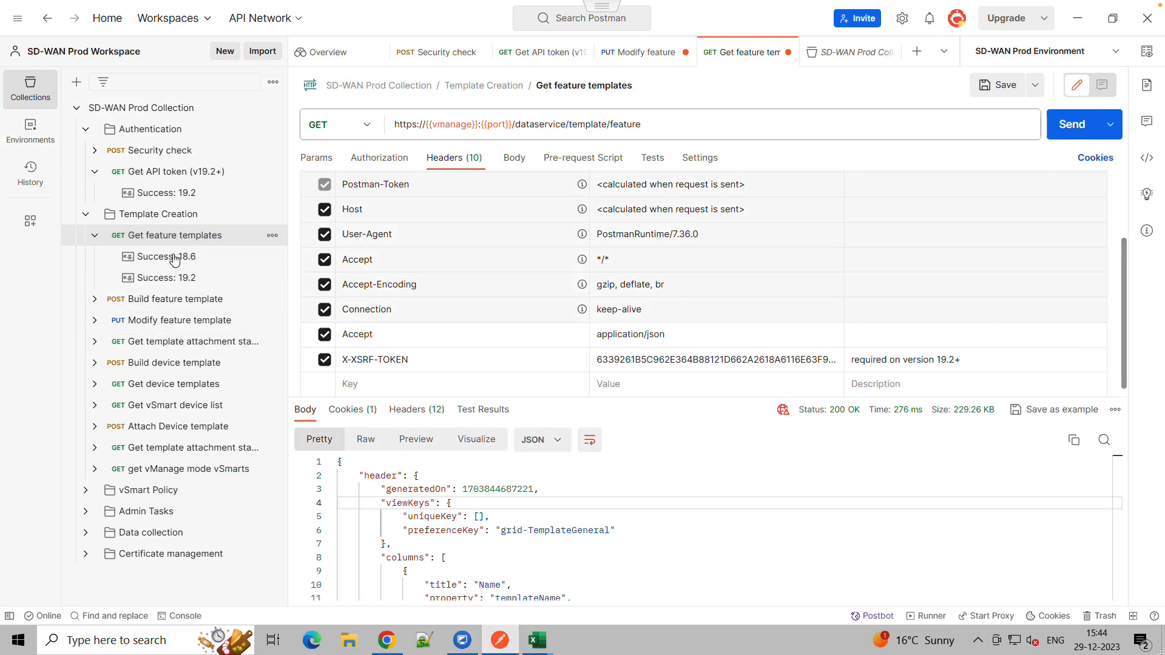
left_click(95, 240)
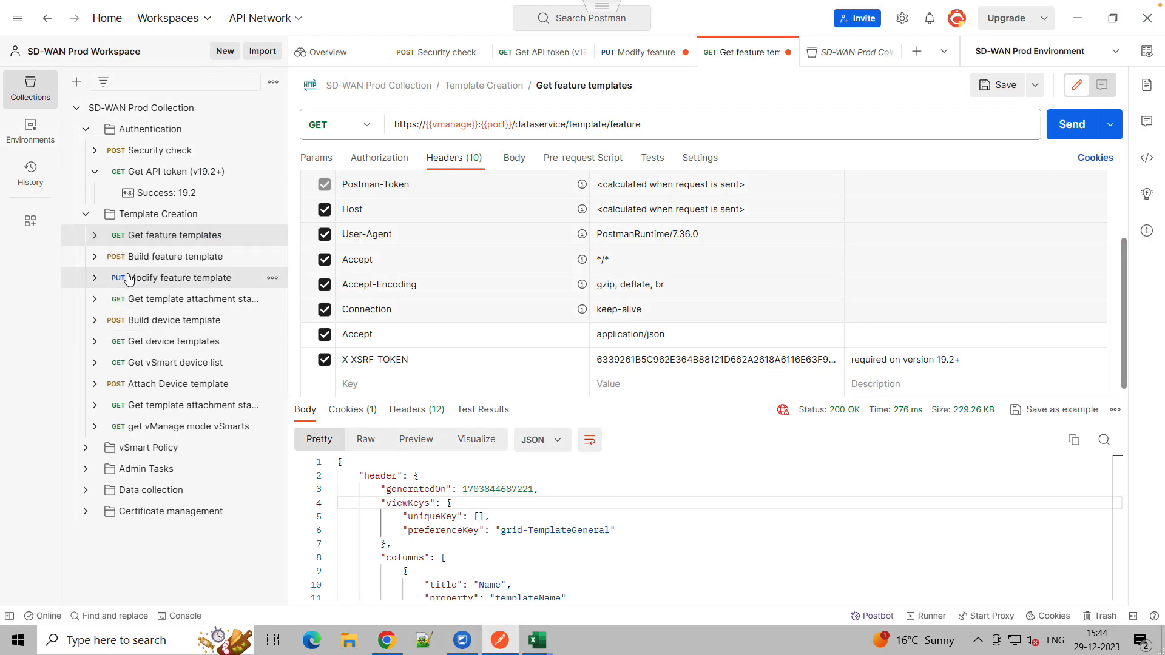
left_click(170, 279)
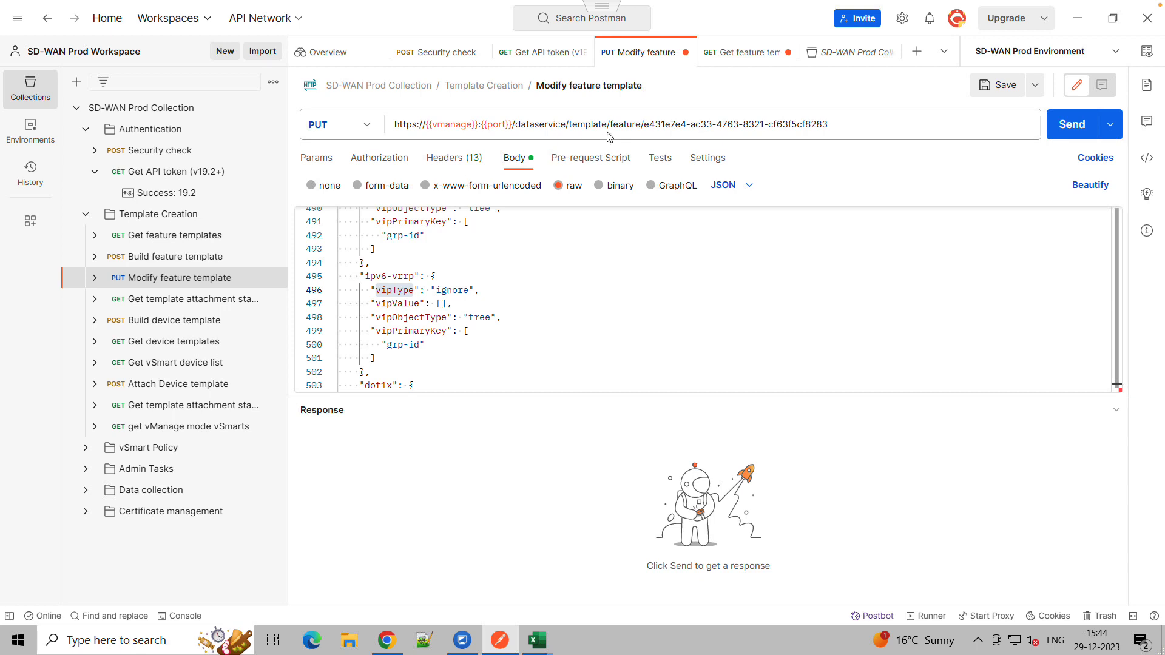
left_click(569, 124)
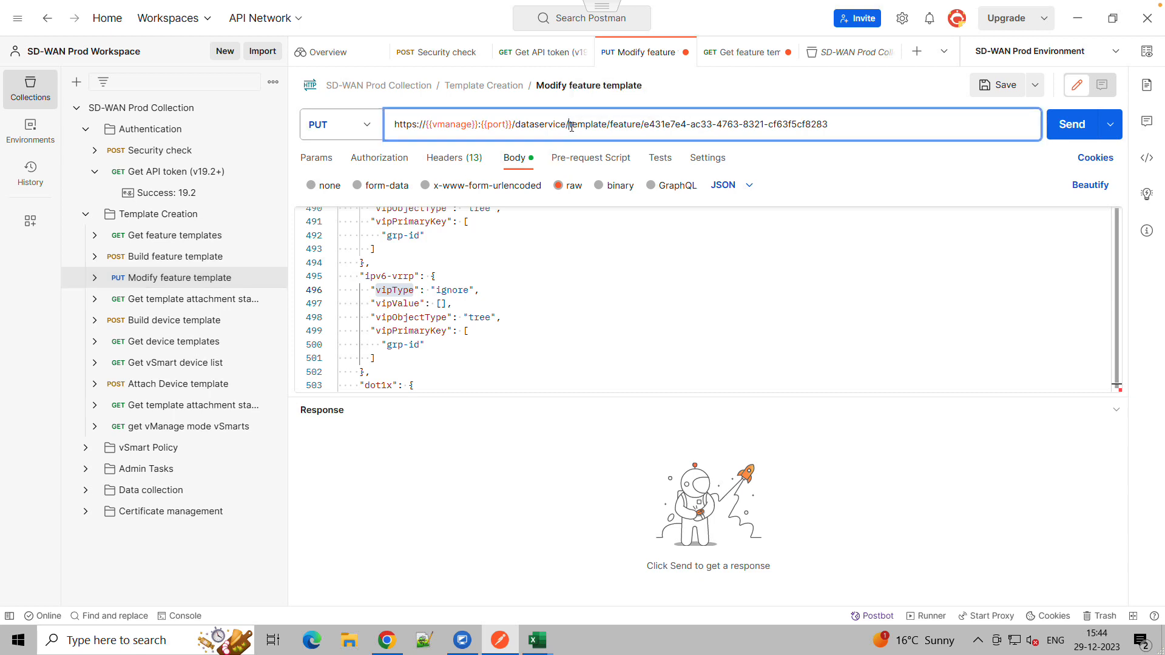
left_click_drag(571, 125, 884, 121)
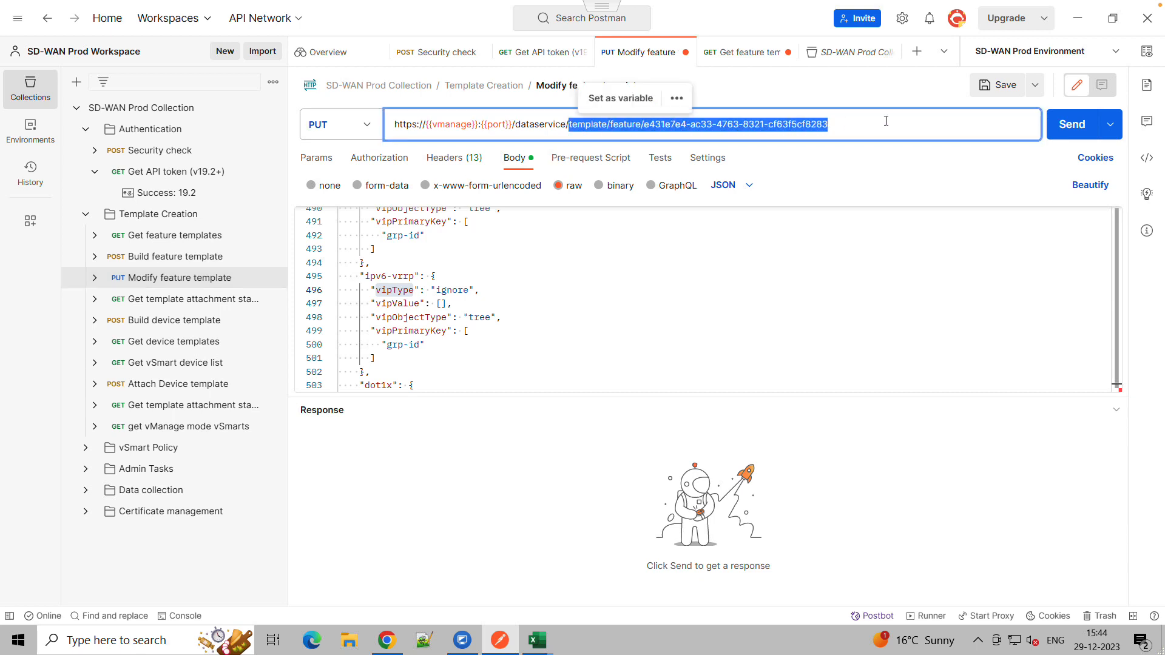
key("BackSpace")
key("ctrl+v")
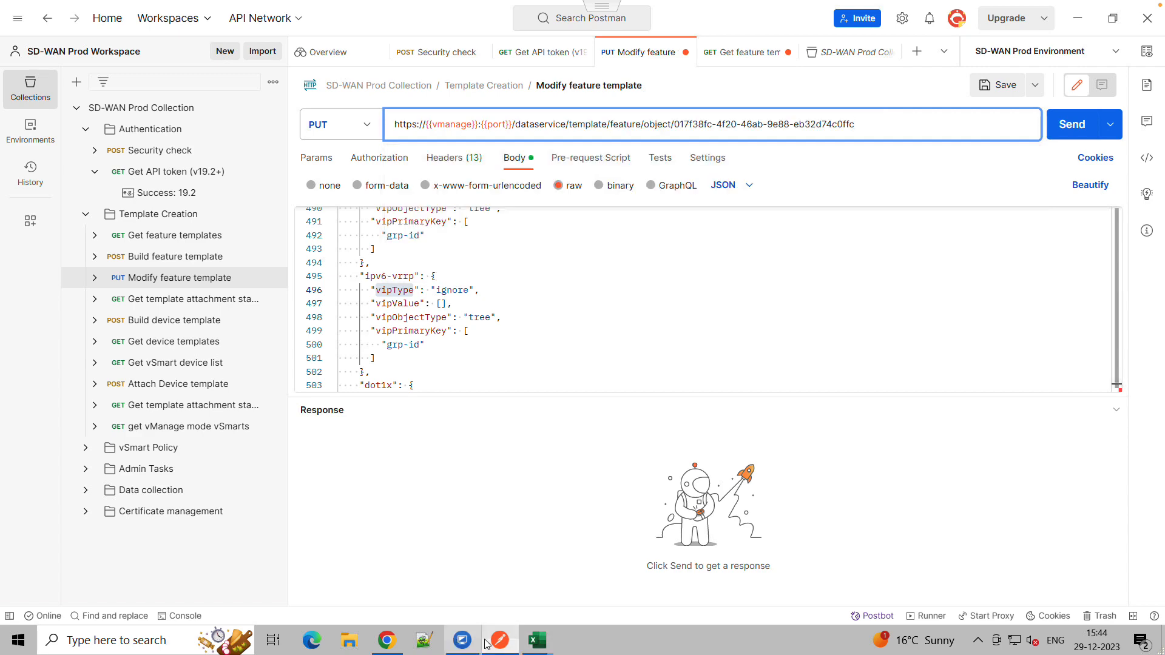
Back in the API documentation, select and copy the entire JSON response body
left_click(402, 642)
left_click(519, 420)
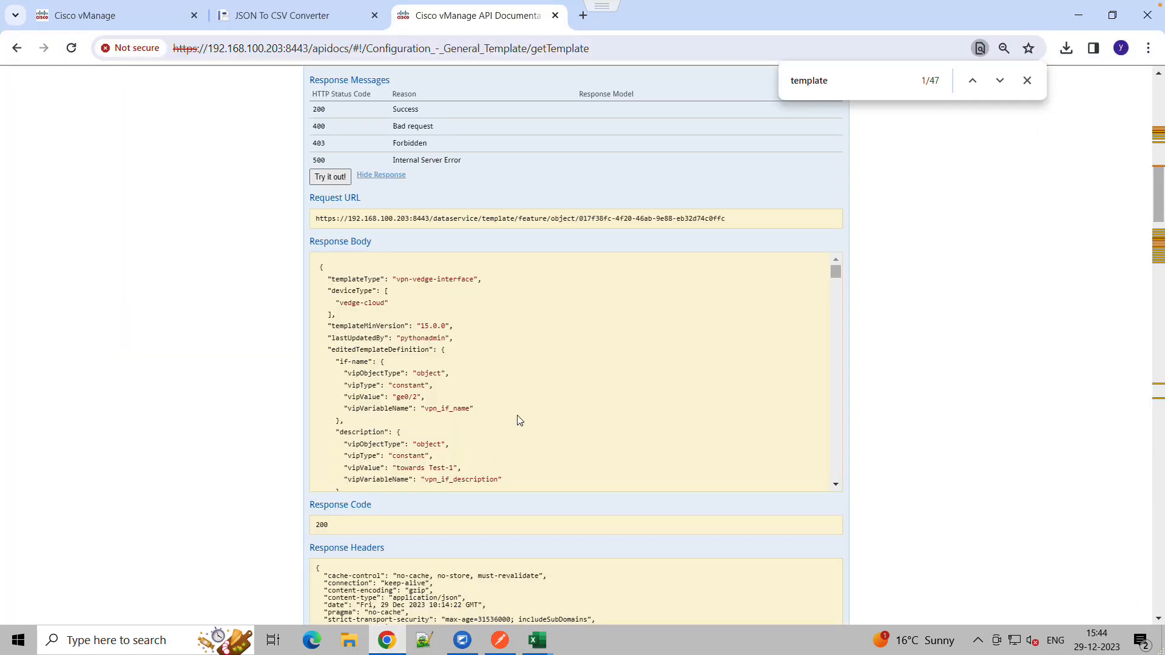
left_click_drag(337, 282, 476, 501)
right_click(389, 359)
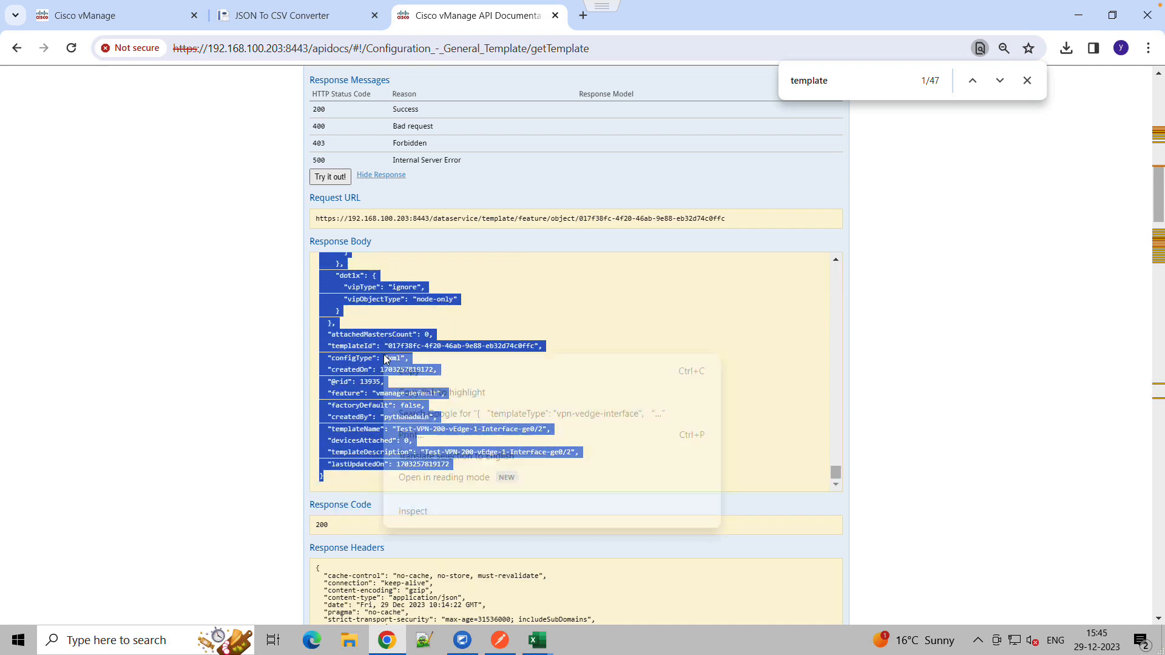
left_click(401, 372)
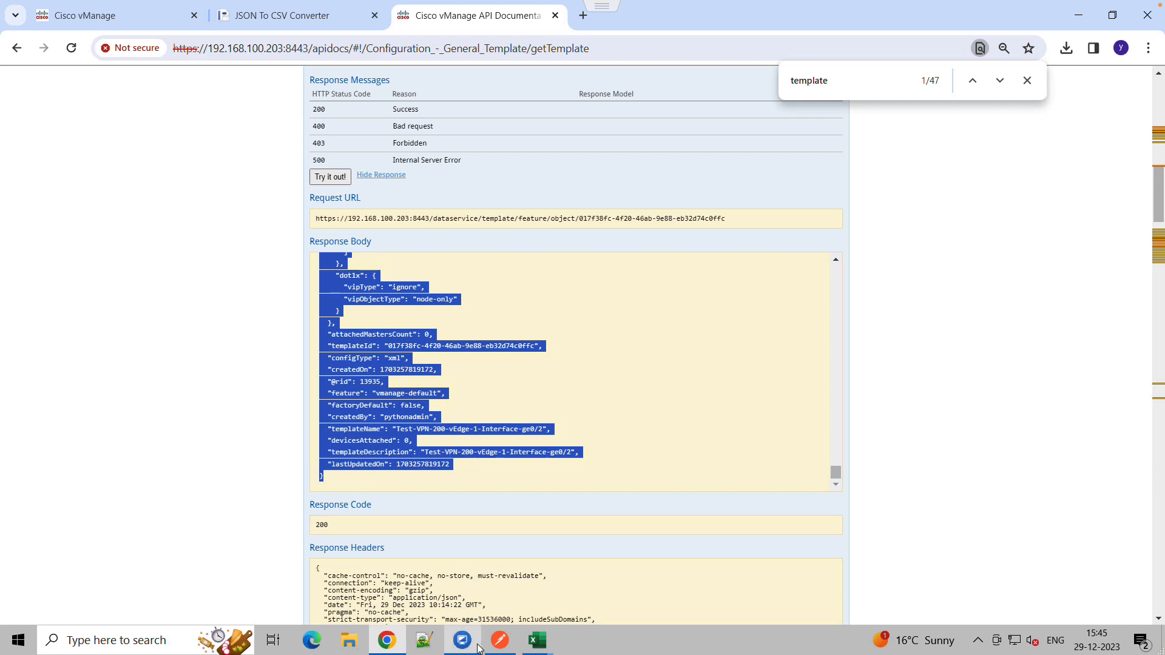
In Notepad++, create a new document and paste the copied response JSON
left_click(423, 641)
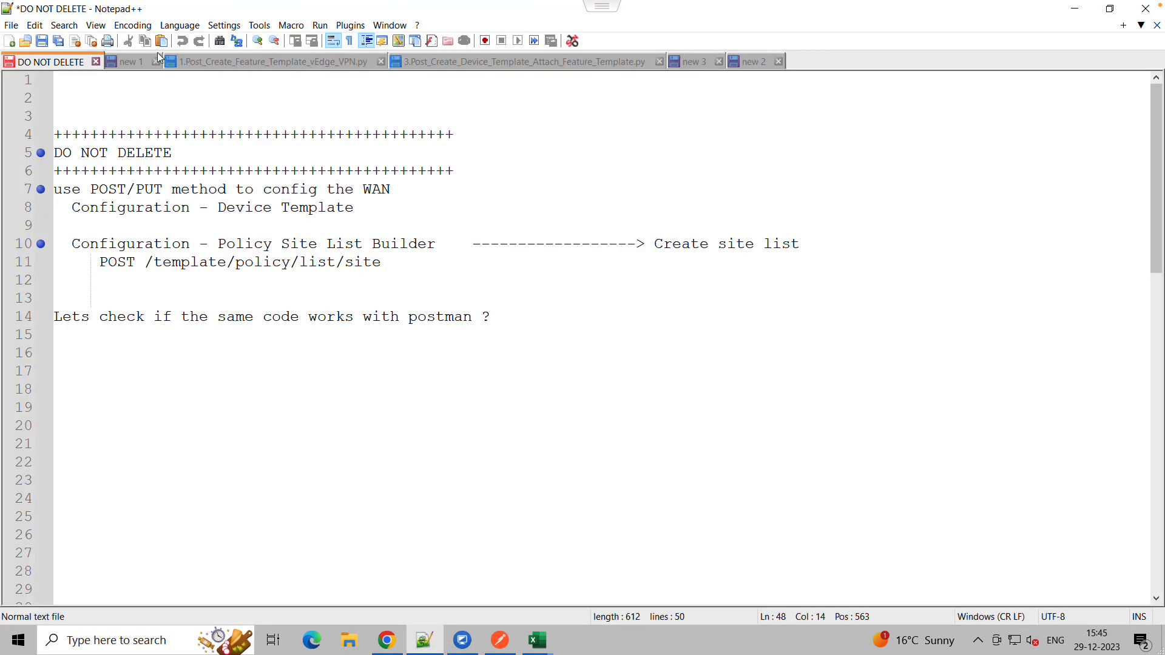
left_click(12, 25)
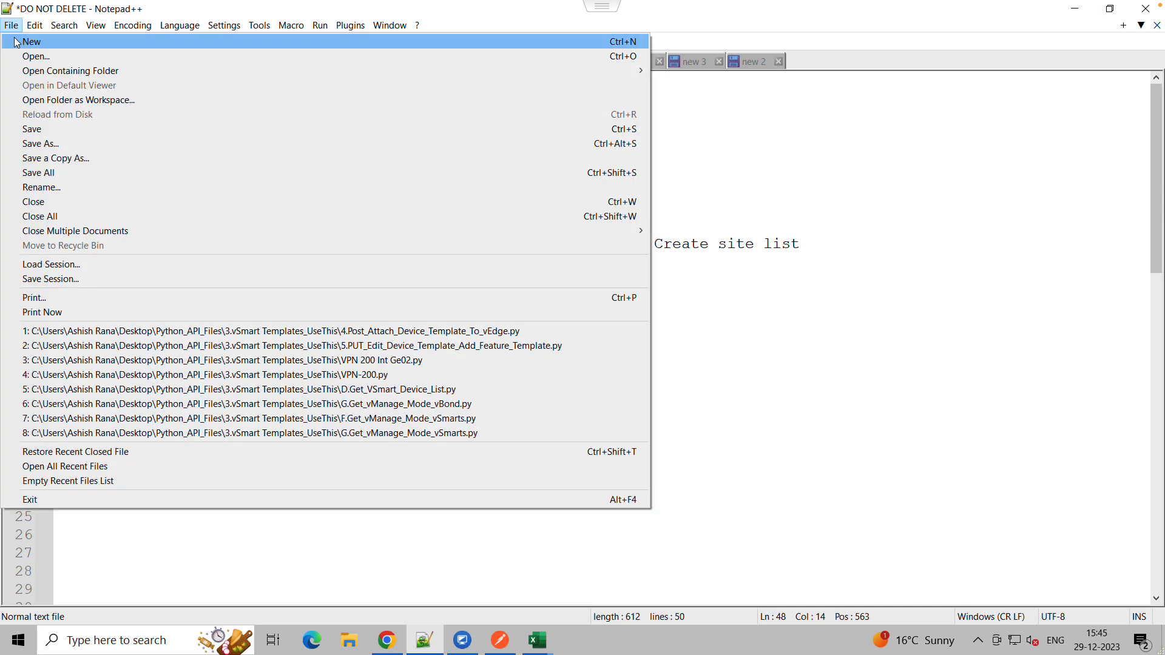
left_click(32, 41)
key("ctrl+v")
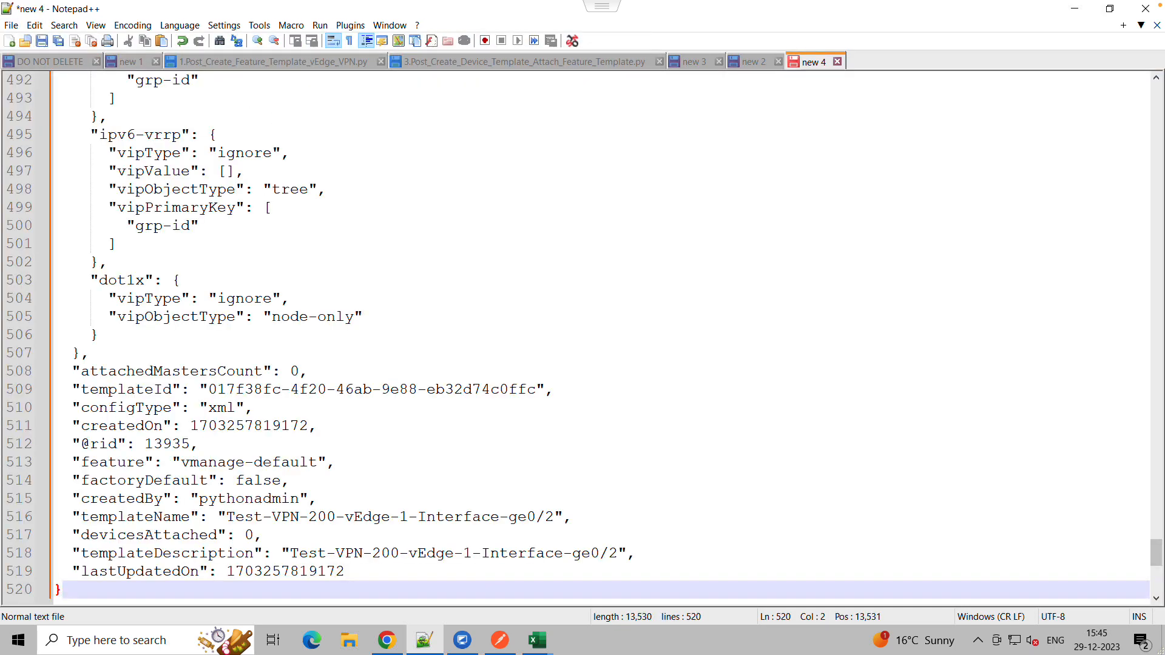
Format the pasted JSON with the JSON Viewer plugin
left_click(350, 24)
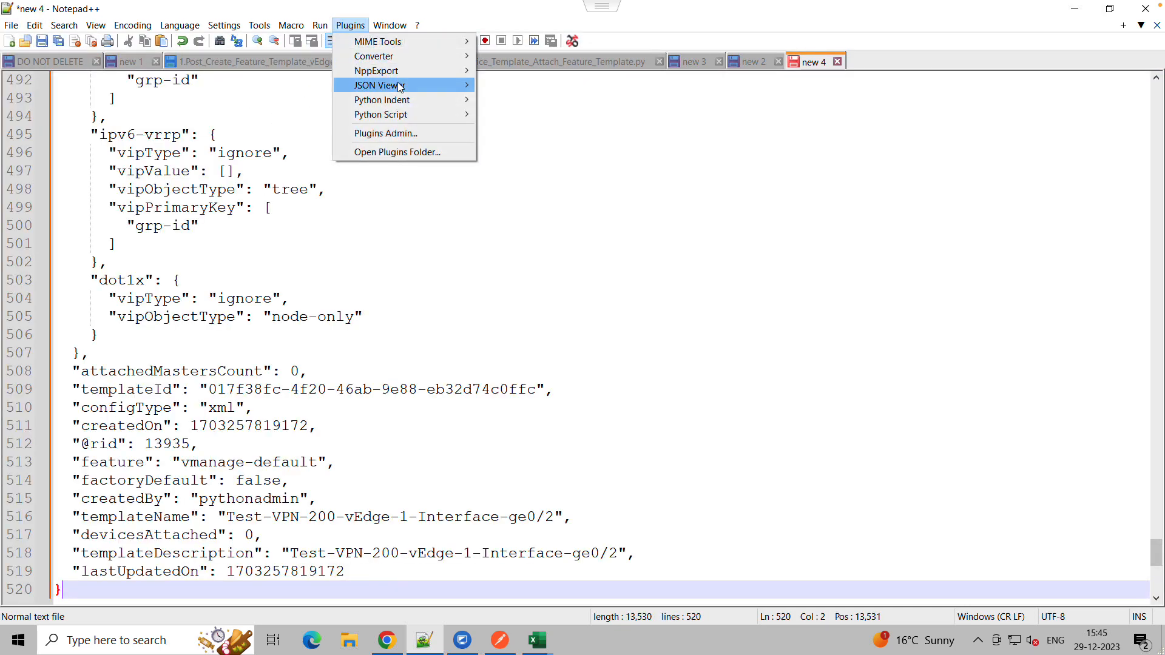
mouse_move(437, 87)
left_click(520, 100)
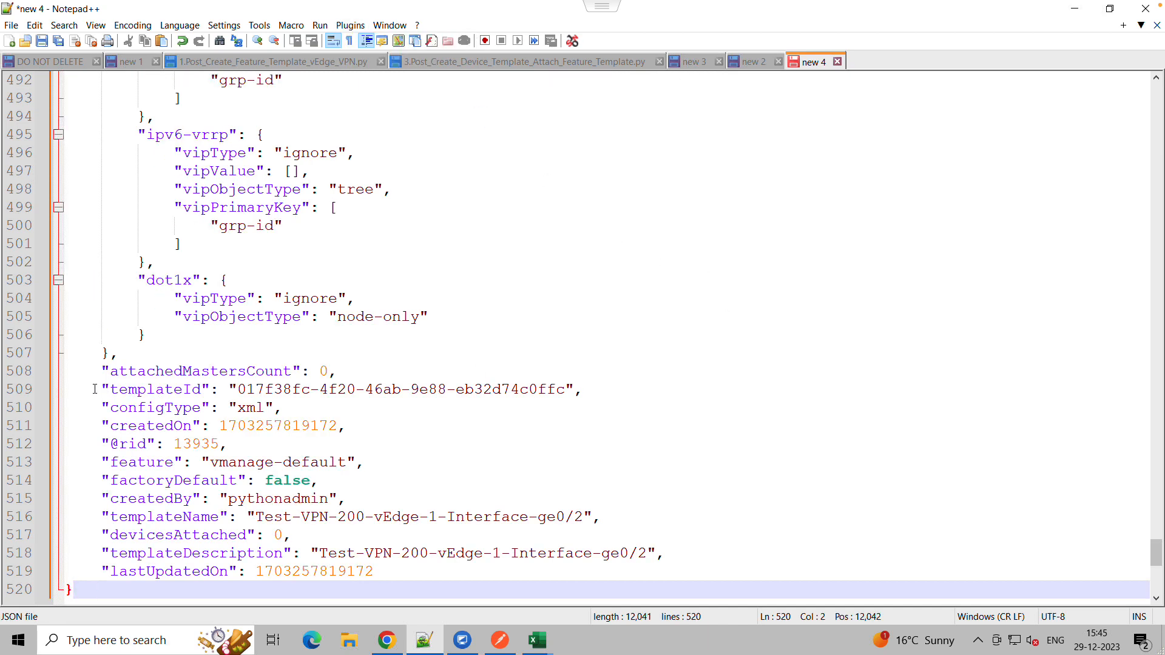
left_click_drag(96, 389, 583, 395)
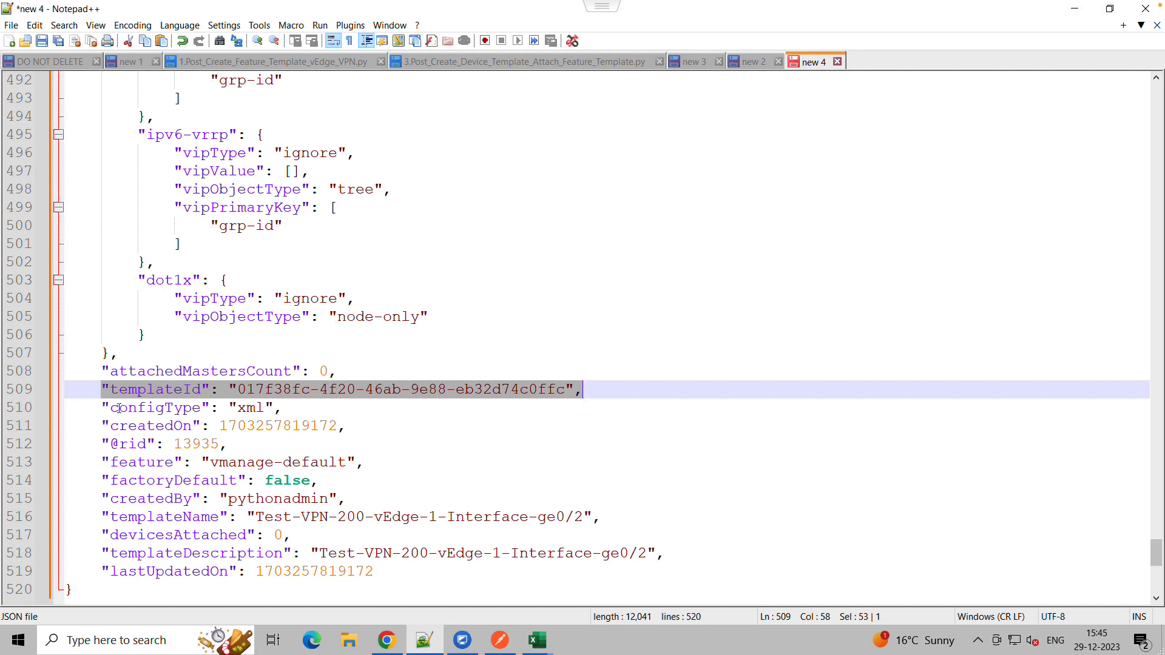
left_click(98, 408)
left_click_drag(97, 373, 373, 371)
key("Delete")
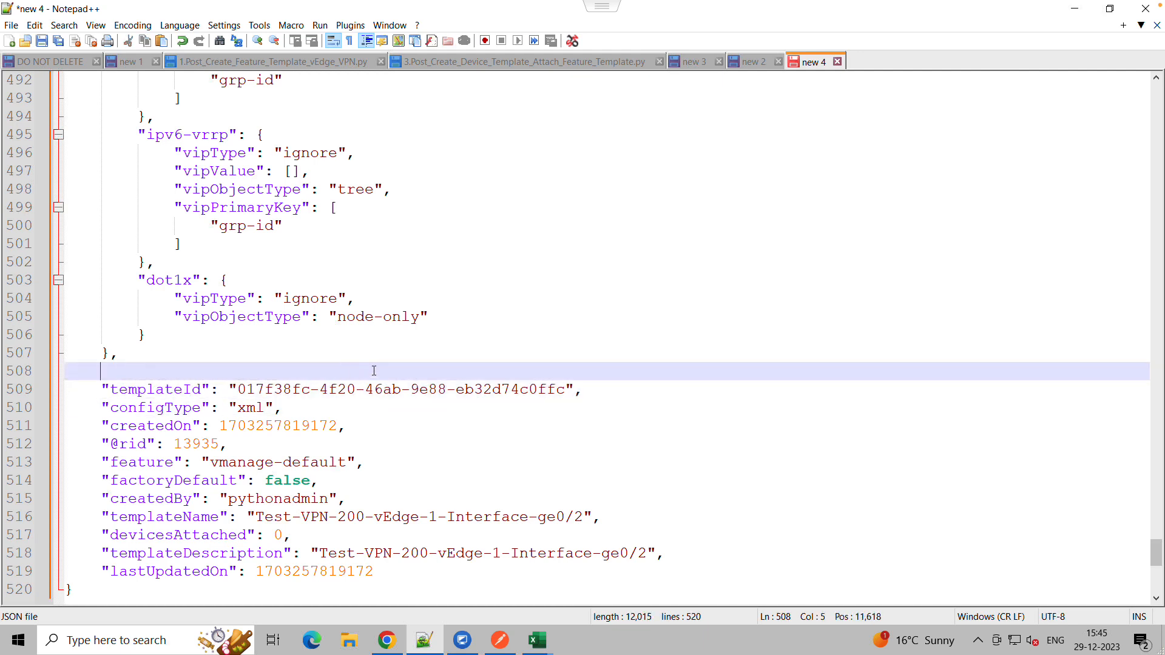
left_click_drag(87, 424, 278, 444)
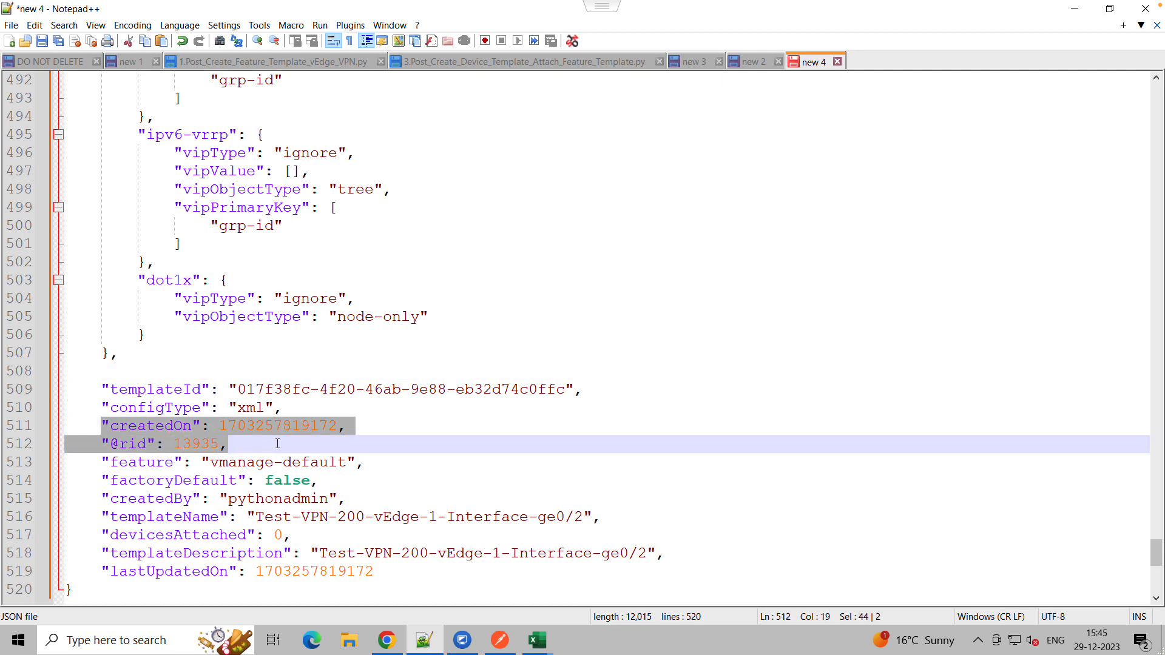
key("Delete")
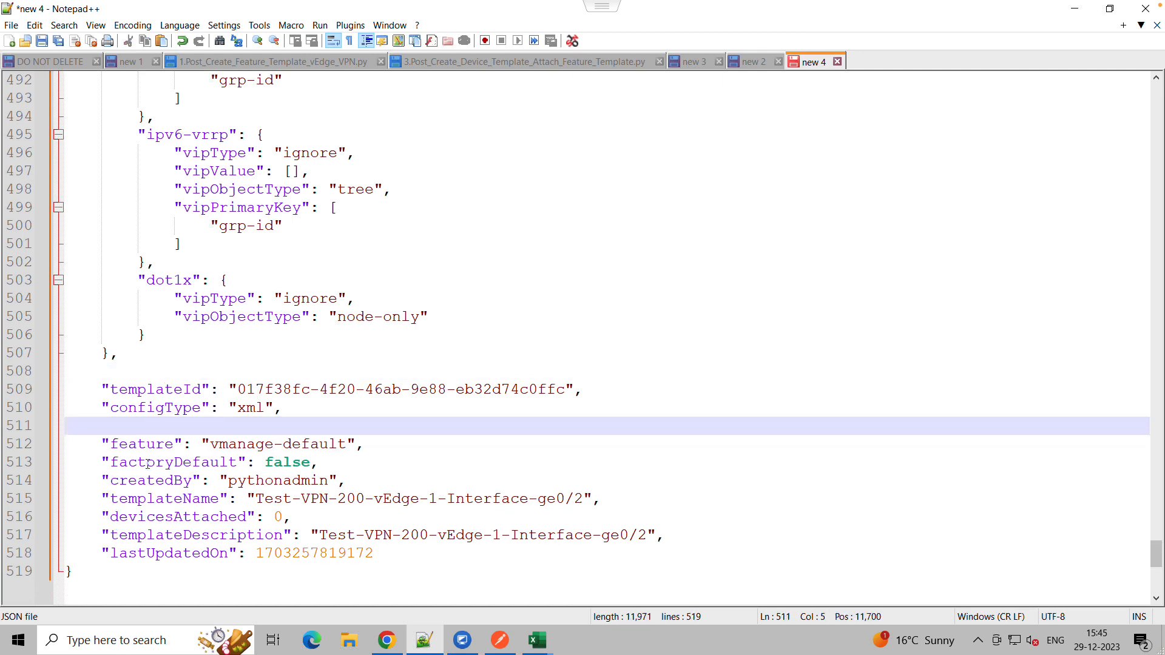
Delete the createdBy, devicesAttached and lastUpdatedOn entries near the end of the JSON
left_click_drag(100, 479, 358, 475)
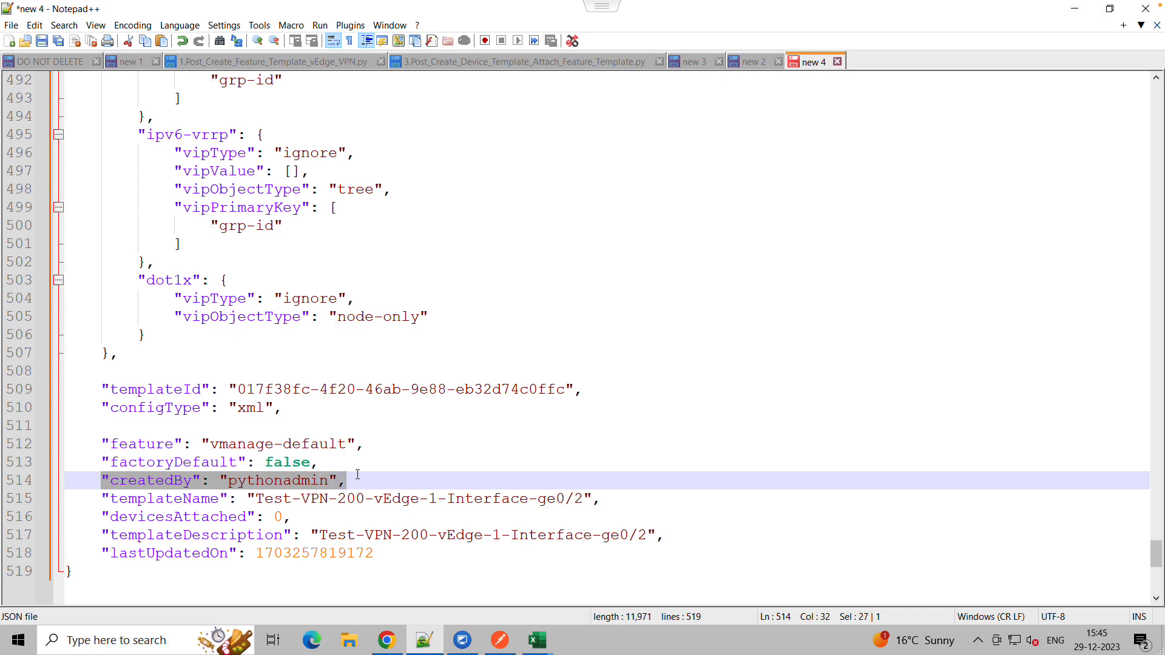
key("Delete")
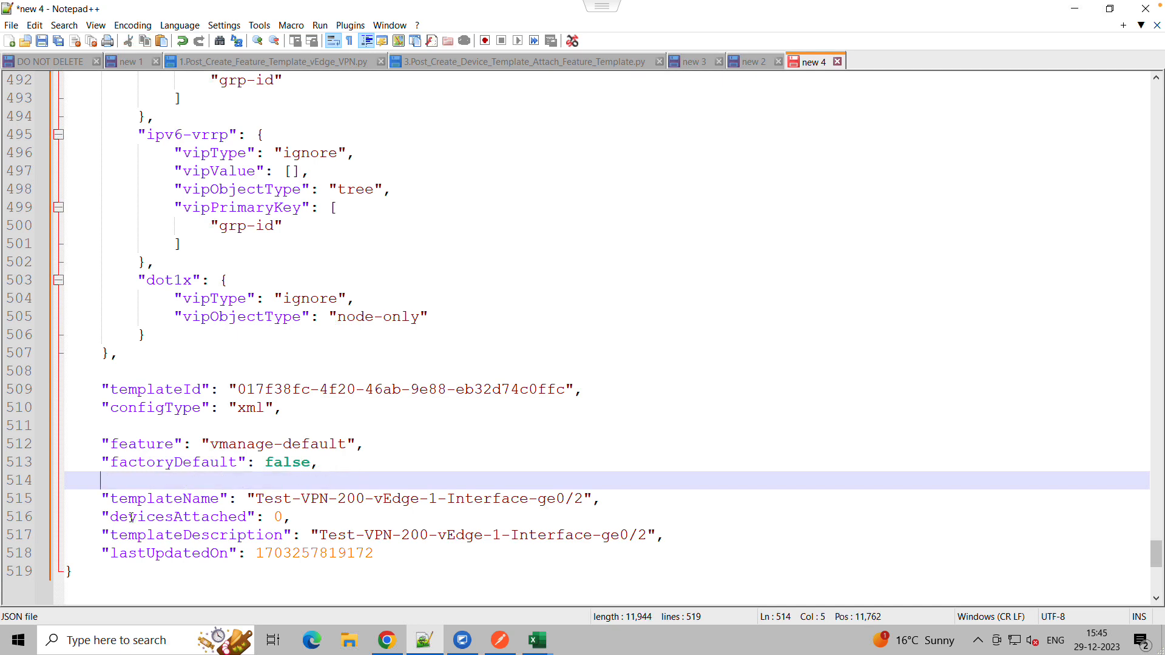
left_click_drag(99, 514, 302, 520)
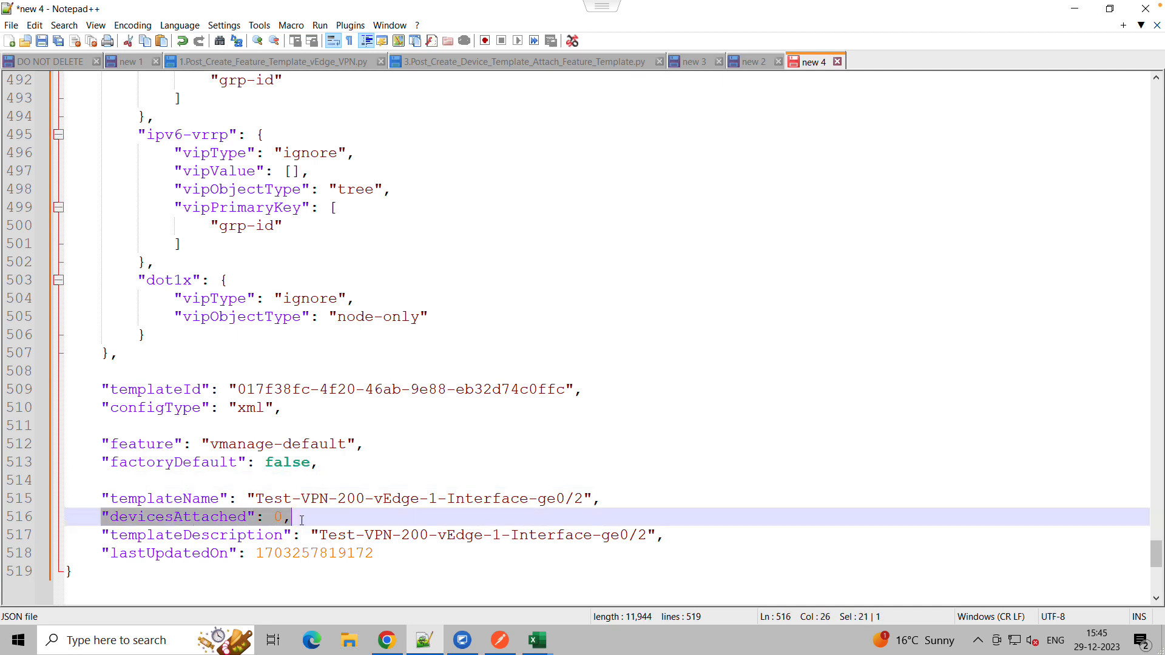
key("Delete")
left_click_drag(99, 551, 381, 548)
key("Delete")
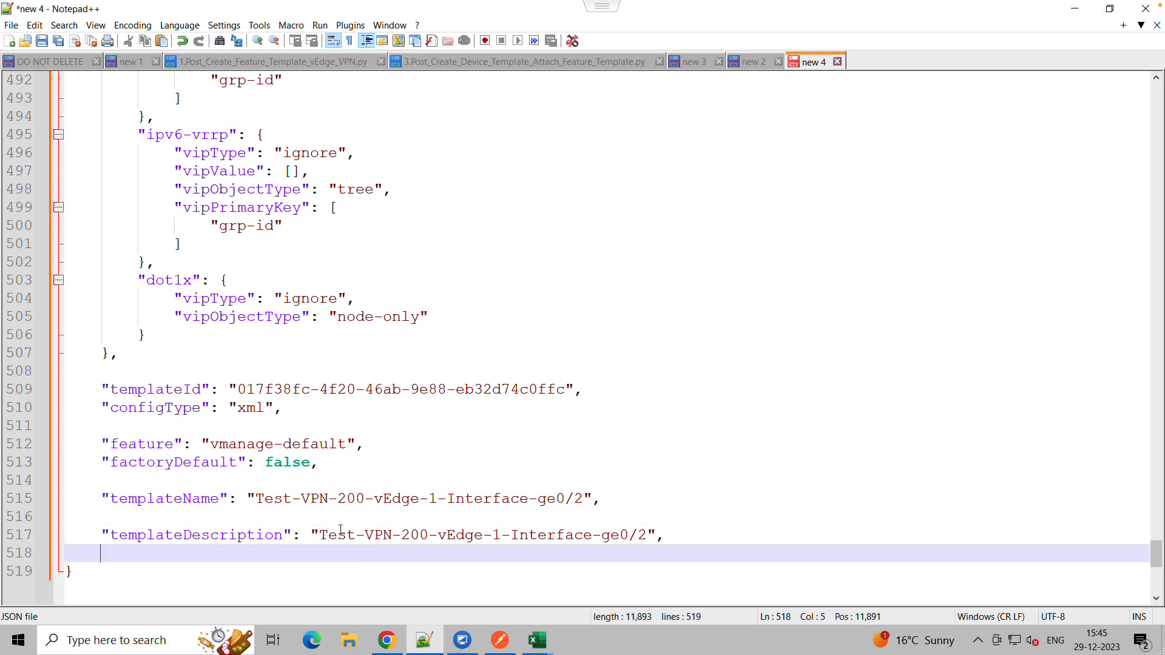
Rename the templateName and templateDescription values to Test1-VPN-200-vEdge-1-Interface-ge0/2
left_click(296, 500)
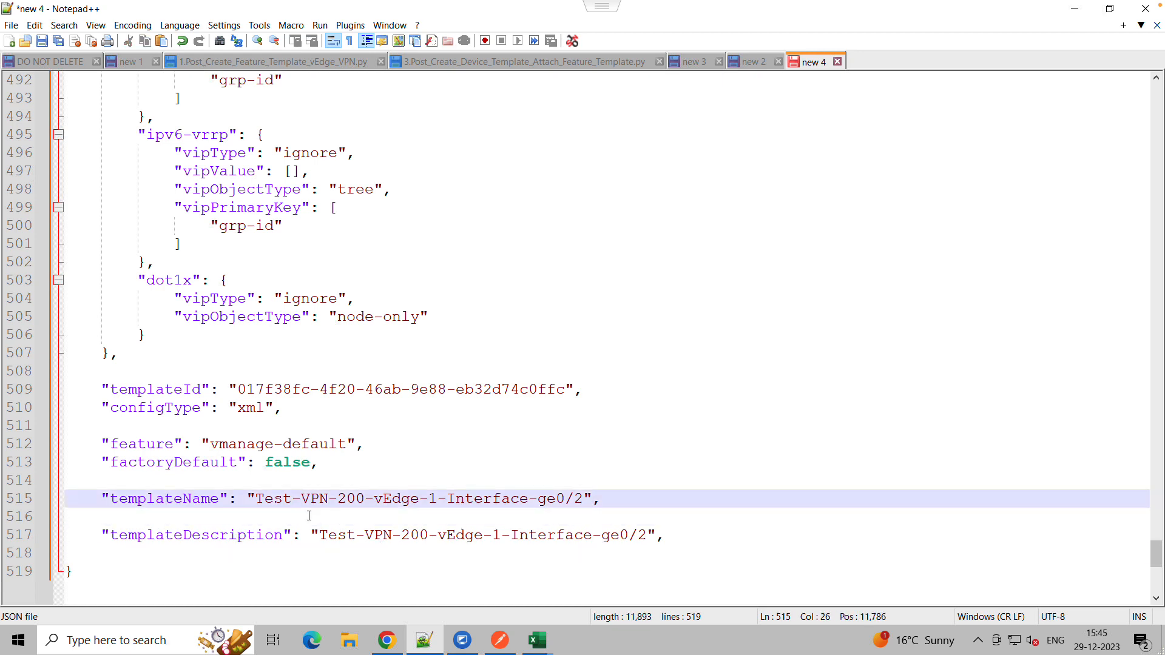
type("1")
left_click(349, 557)
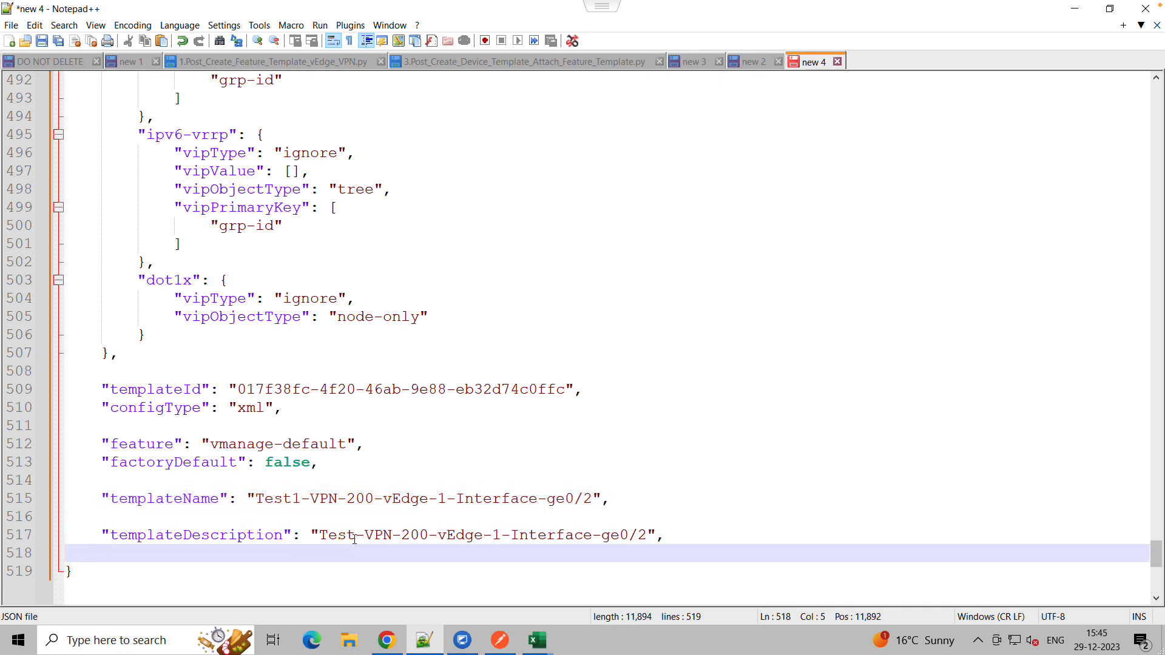
left_click(355, 539)
type("1")
Collapse the editedTemplateDefinition block at the top of the JSON
left_click(409, 498)
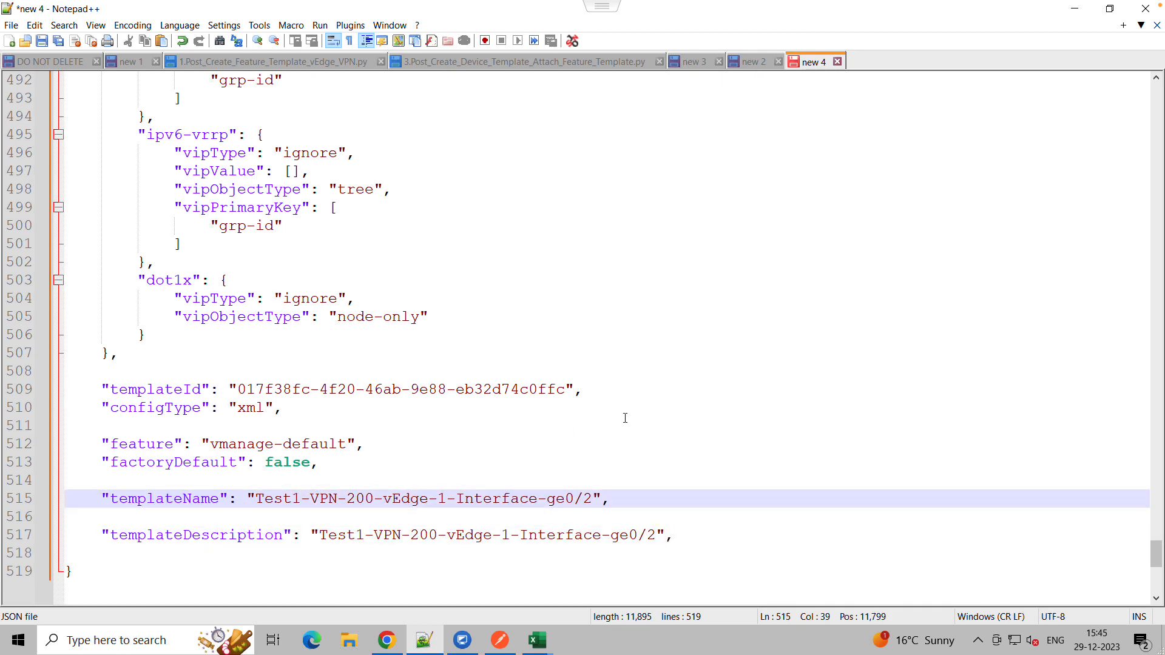
left_click_drag(1156, 553, 1136, 90)
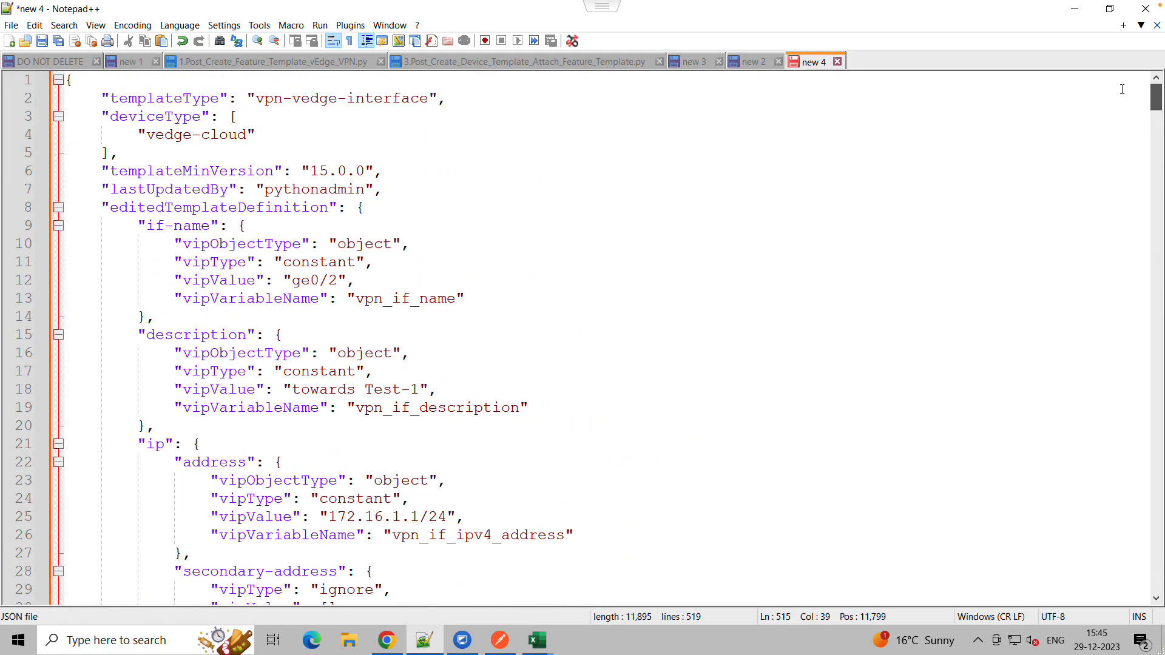
left_click(103, 207)
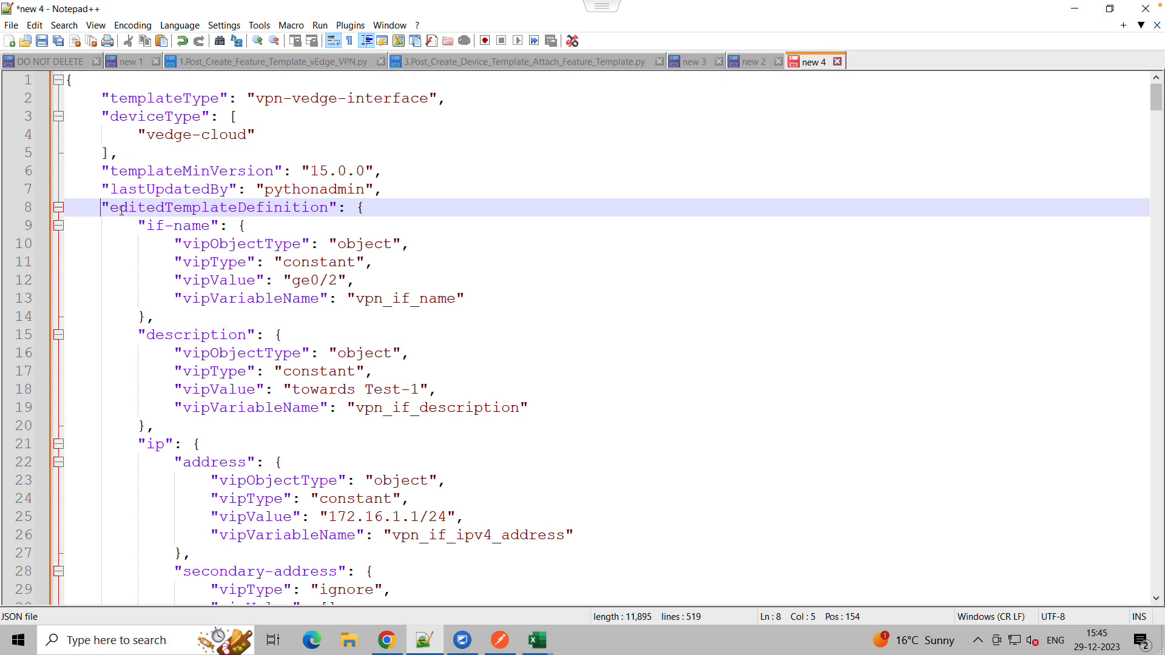
left_click(57, 207)
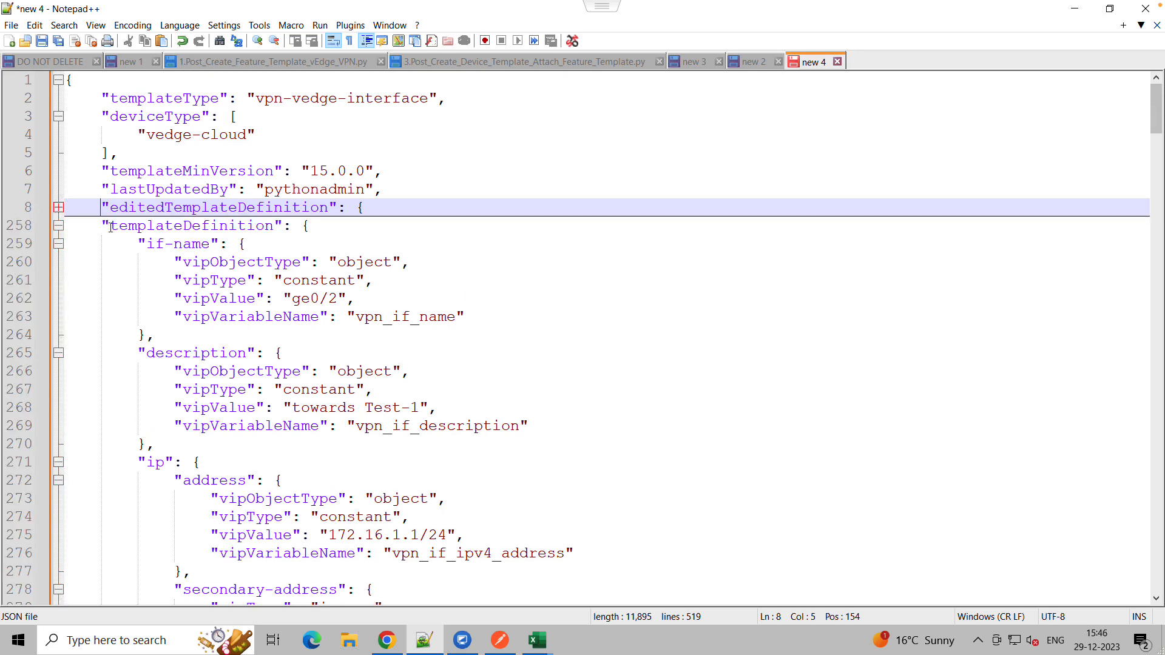
Delete the whole editedTemplateDefinition block, keeping the templateDefinition block
left_click(57, 227)
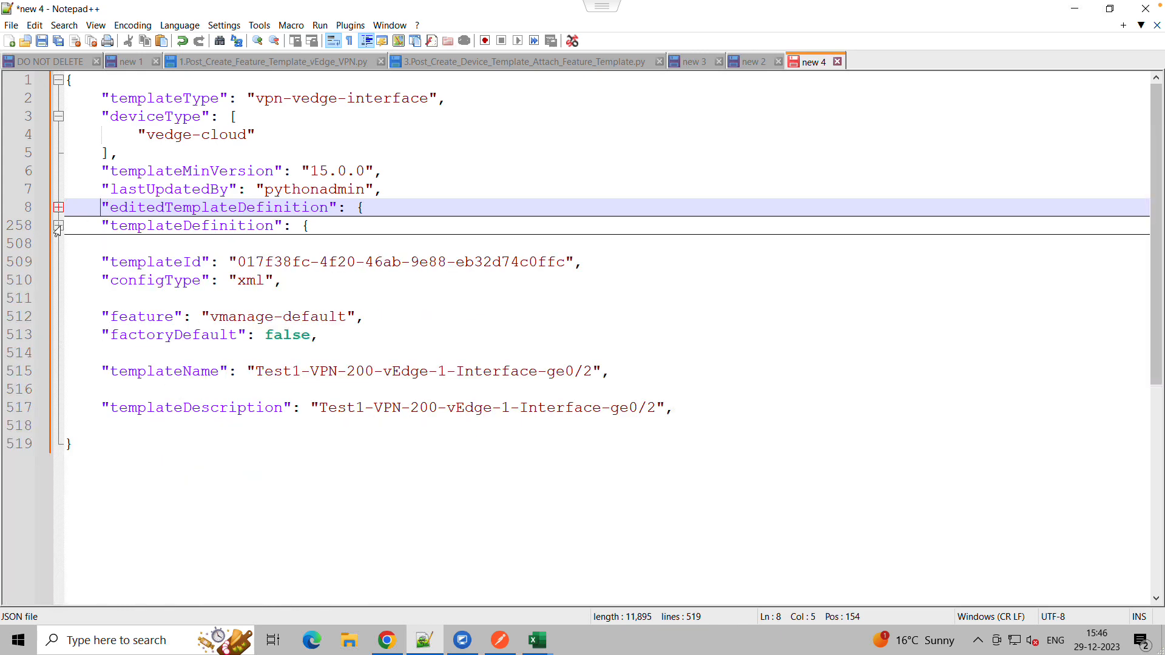
left_click(57, 209)
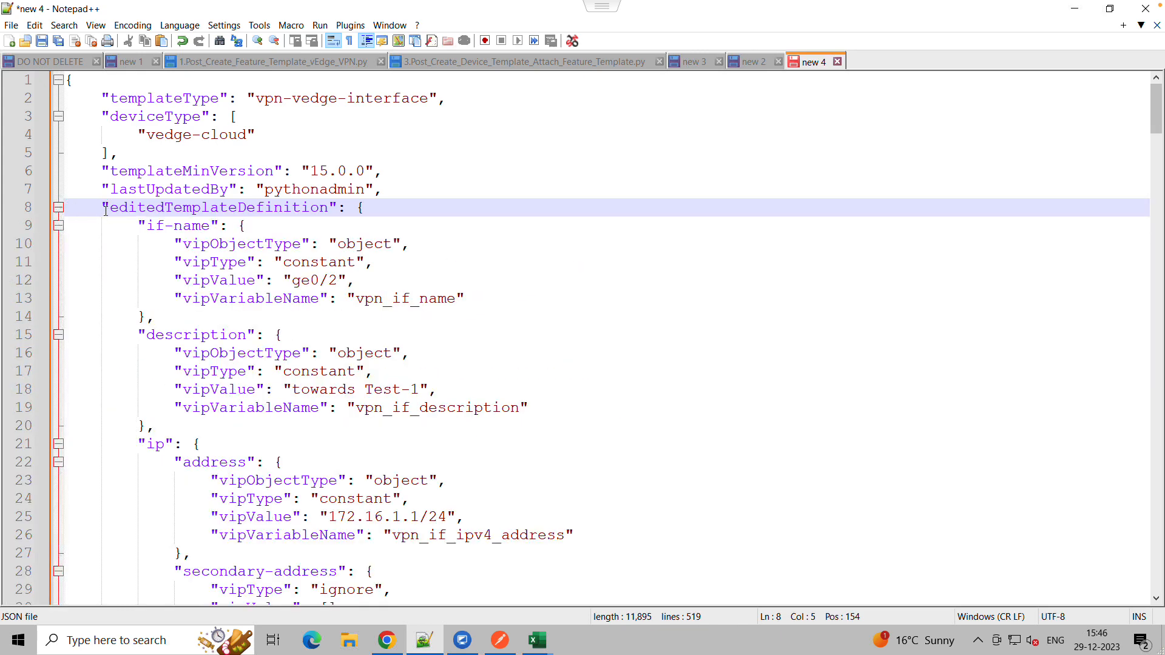
left_click_drag(101, 208, 127, 348)
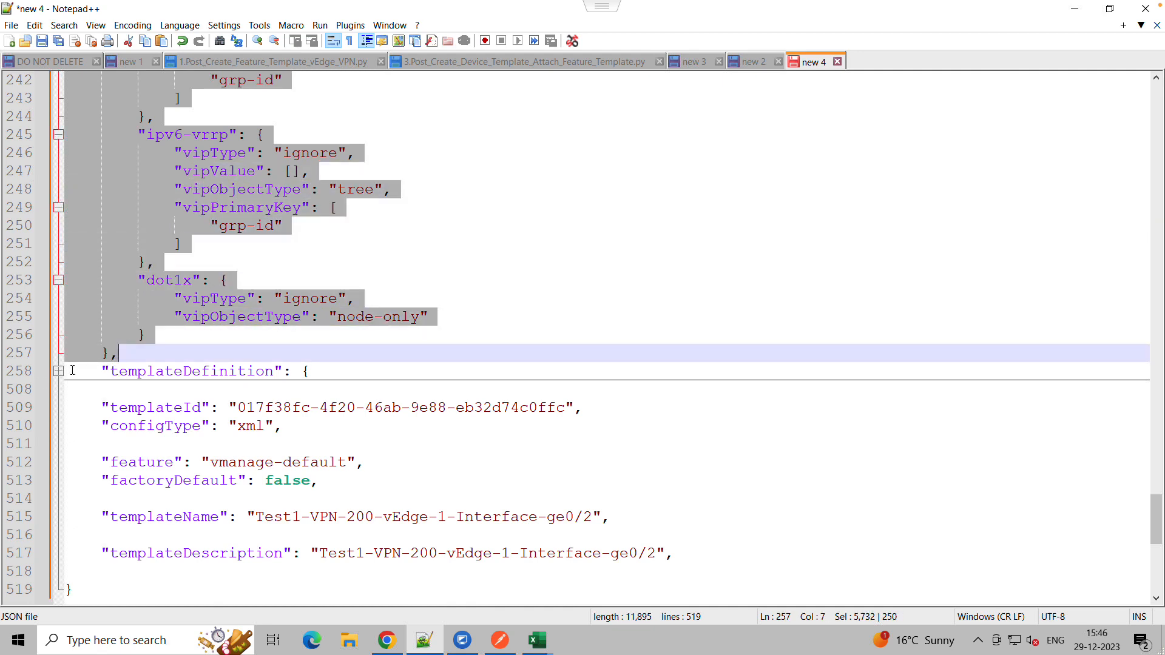
left_click_drag(102, 371, 310, 371)
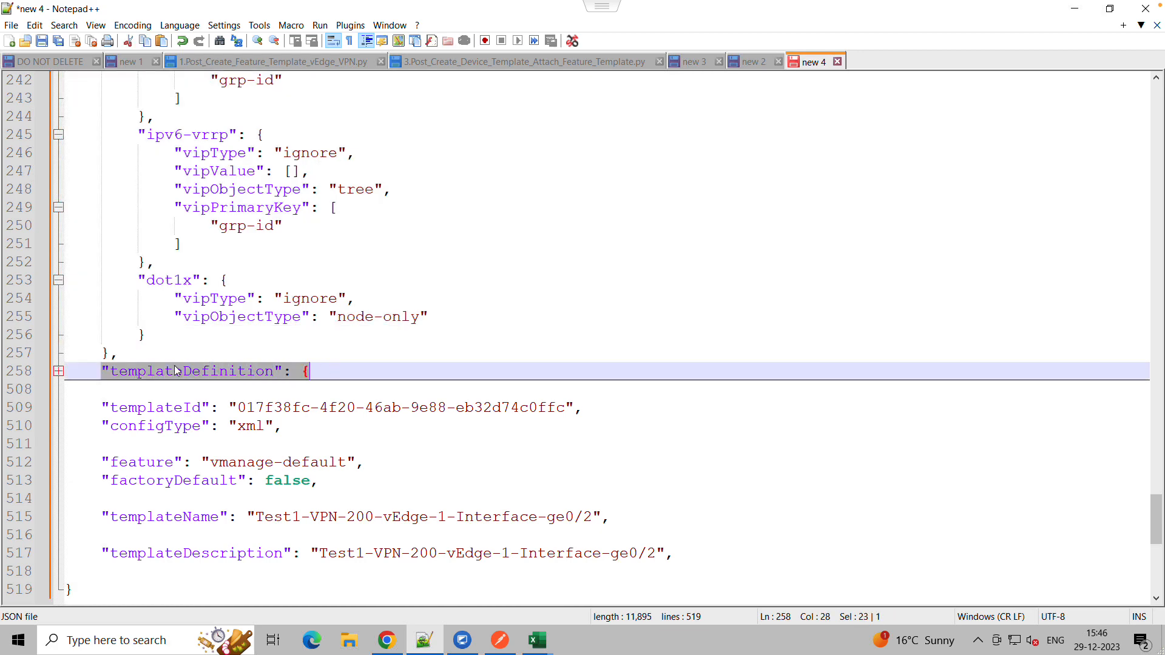
left_click_drag(119, 356, 69, 218)
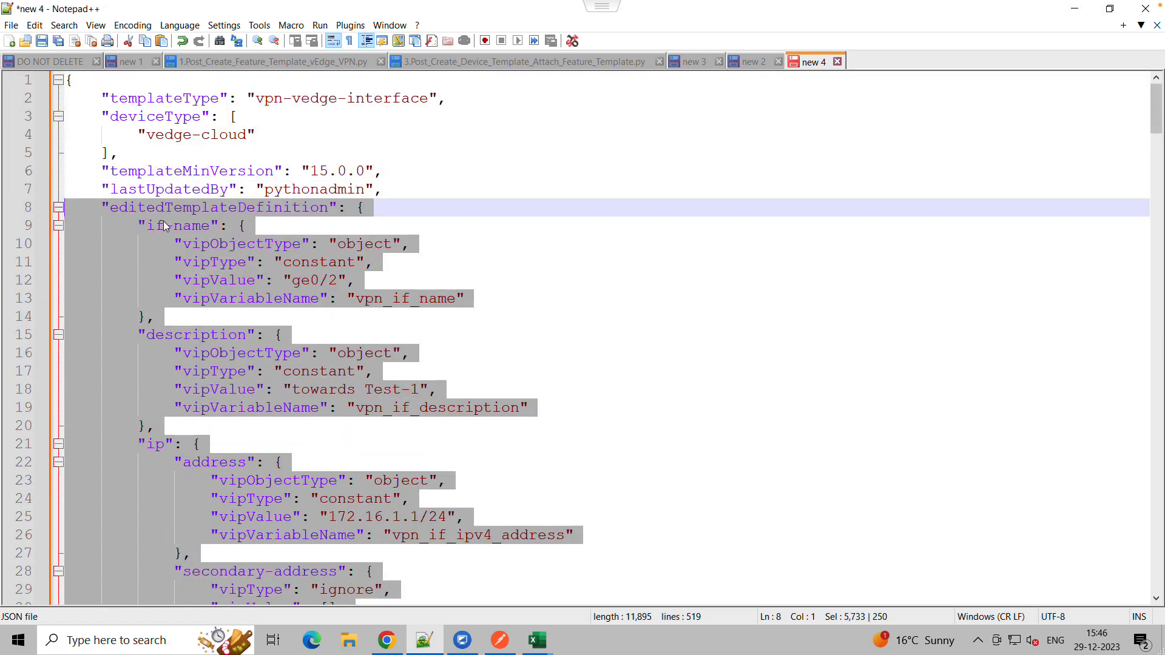
key("Delete")
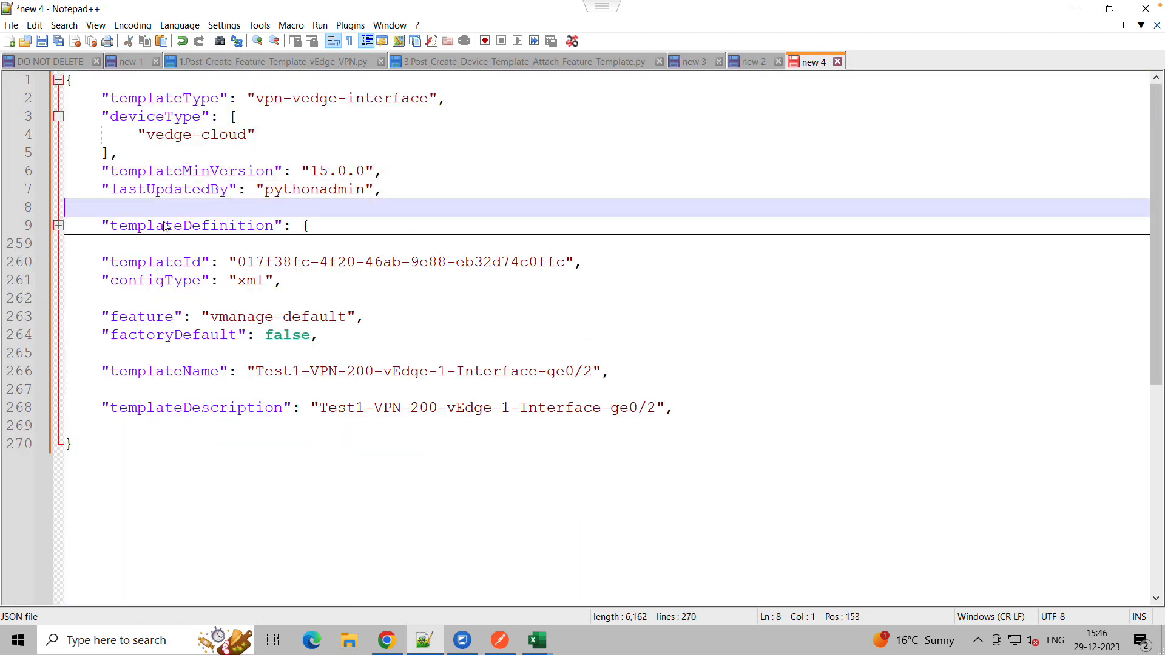
Expand templateDefinition and change the interface IPv4 address value to 172.17.1.1/24
left_click(112, 225)
left_click(59, 226)
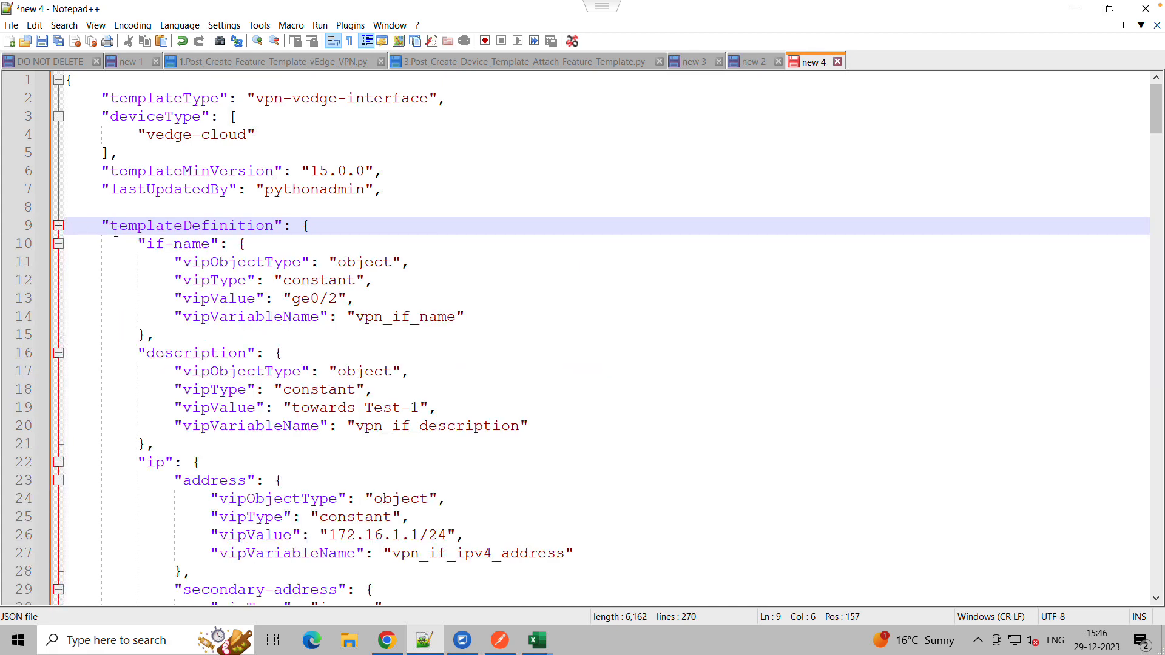
scroll(318, 363, "down", 1)
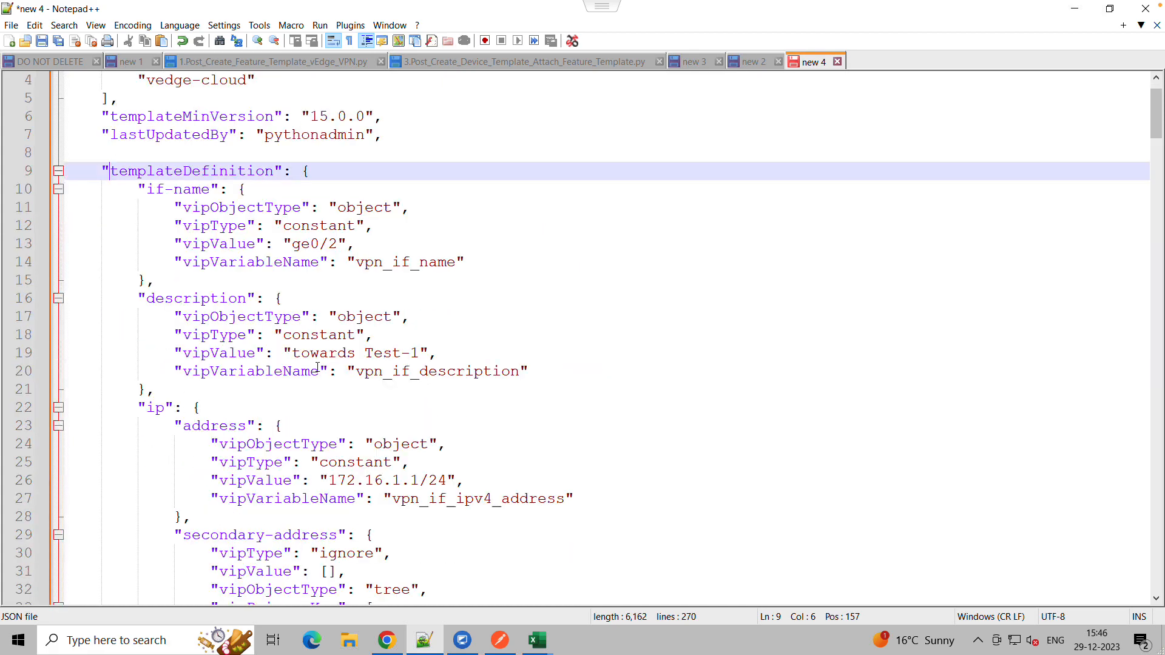
scroll(376, 436, "up", 1)
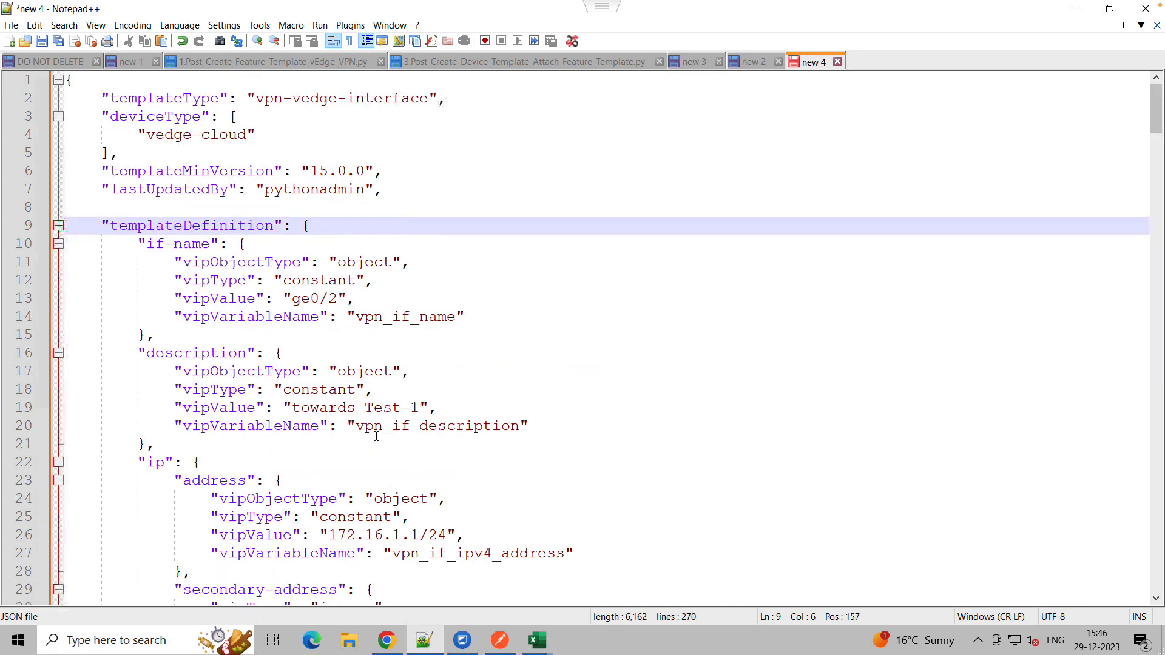
left_click(384, 534)
key("BackSpace")
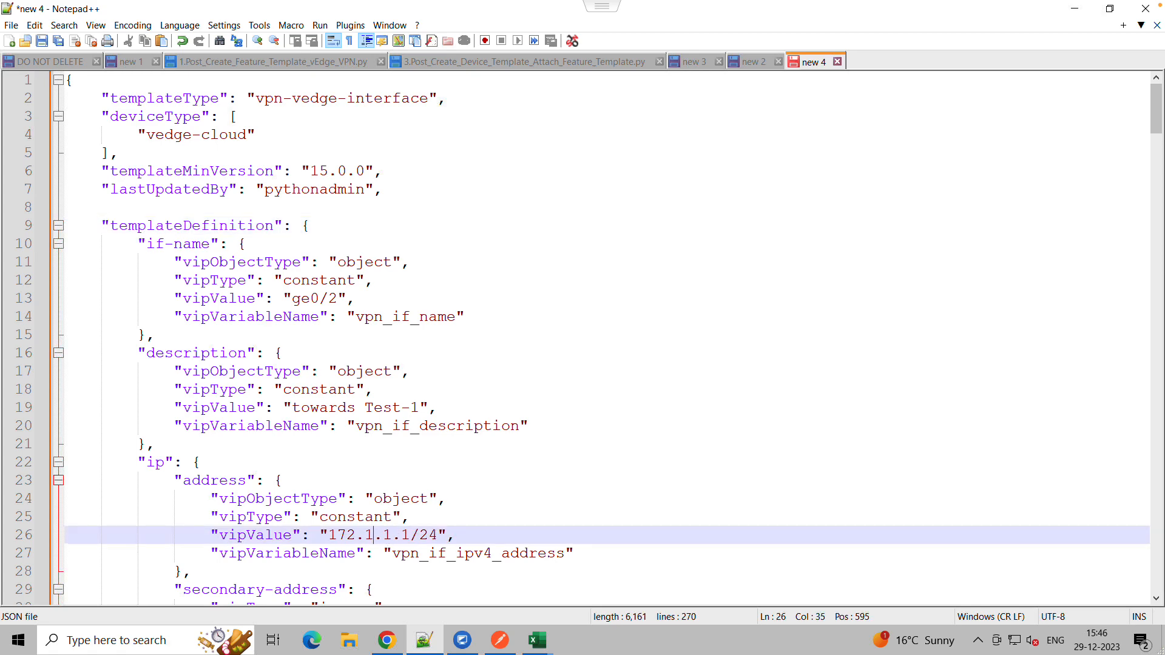
type("7")
Copy the entire edited JSON and paste it as the Modify feature template request body, replacing the old body
left_click_drag(1159, 143, 1159, 168)
left_click(589, 210)
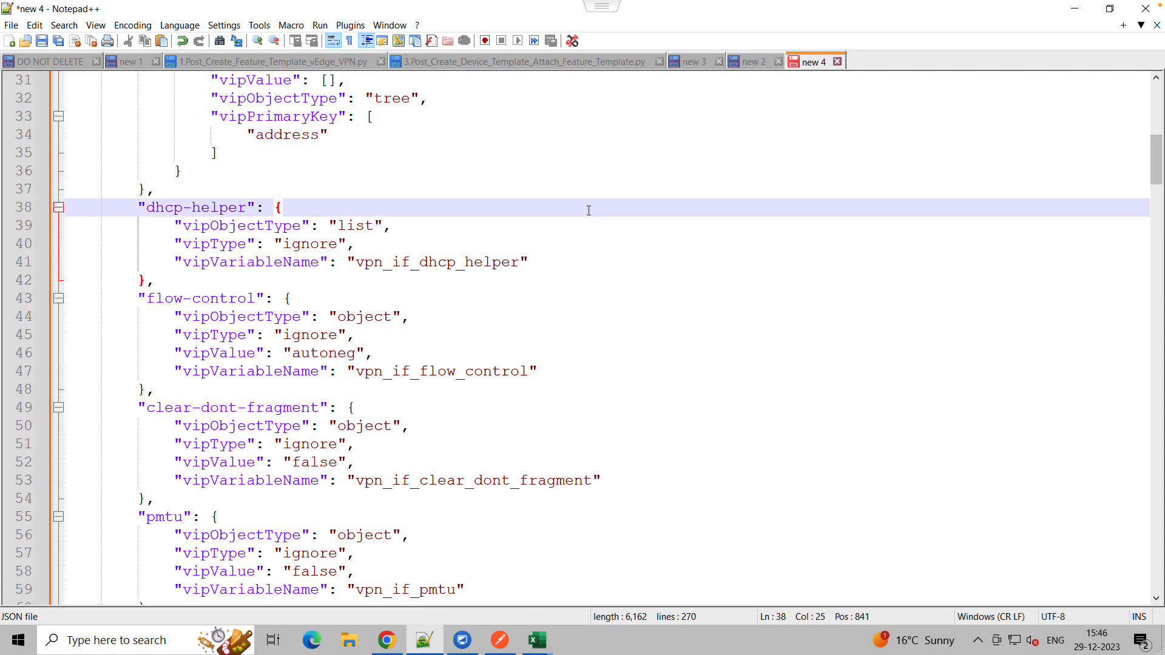
key("ctrl+a")
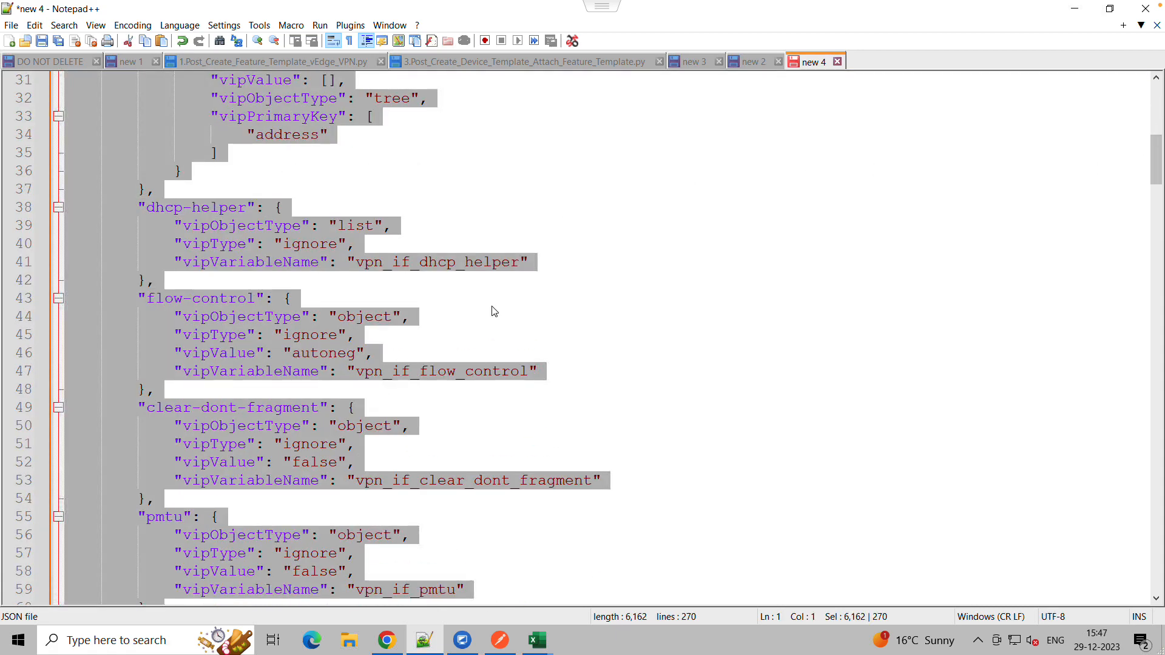
left_click(499, 642)
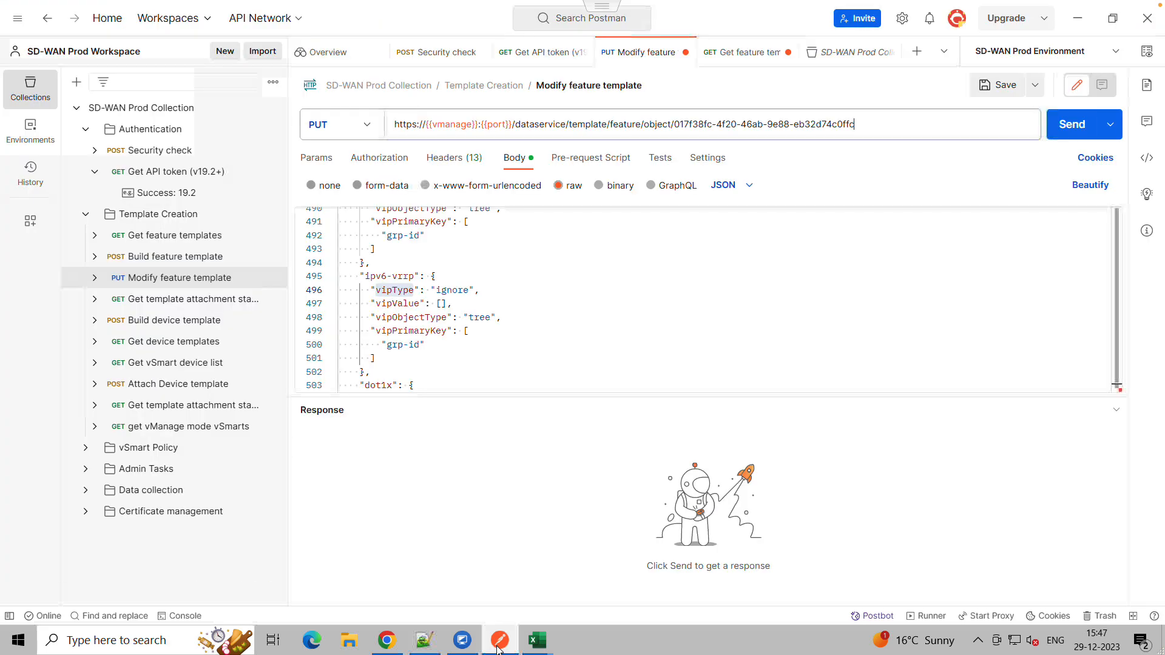
left_click(494, 350)
key("Delete")
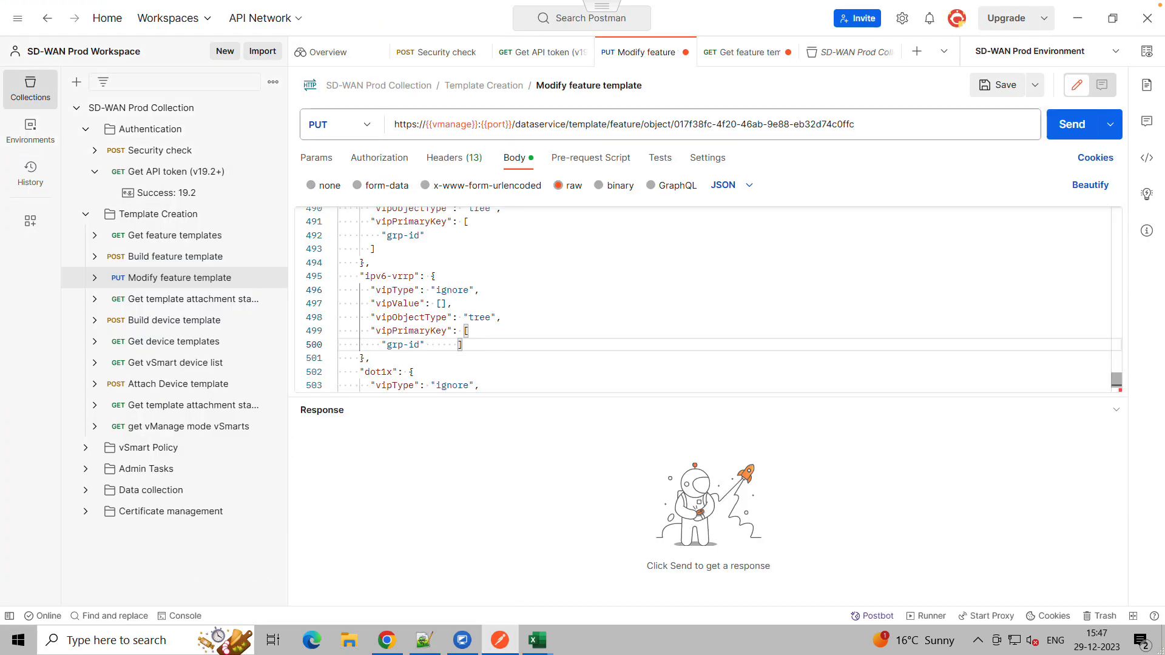
left_click(547, 276)
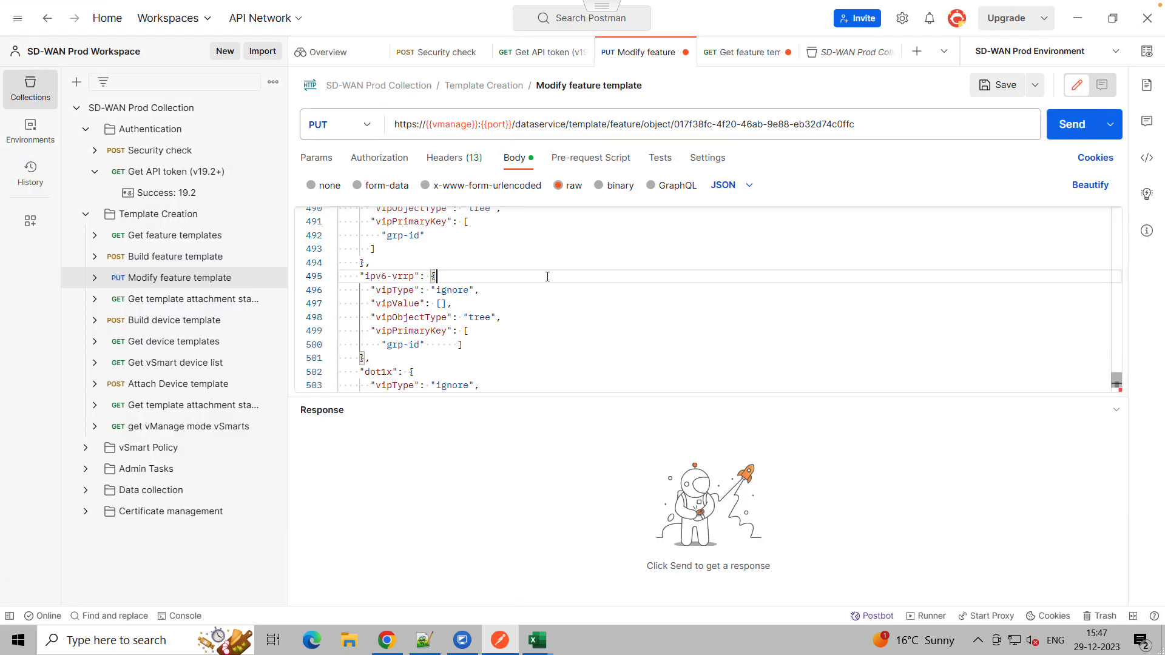
key("ctrl+a")
key("Delete")
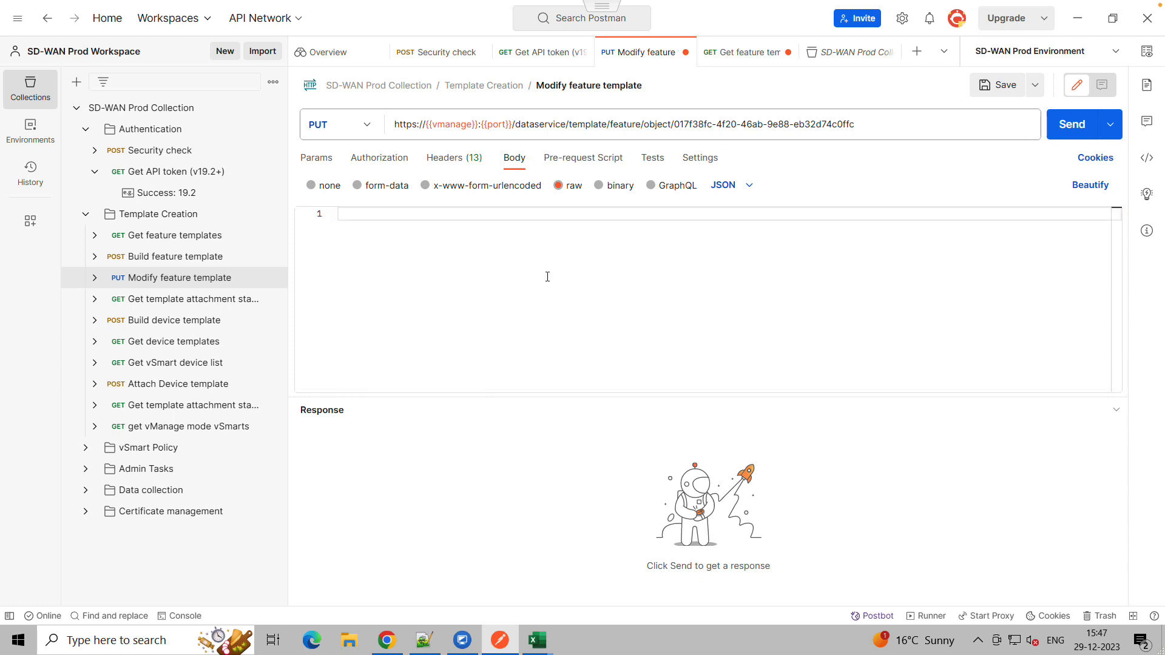
key("ctrl+v")
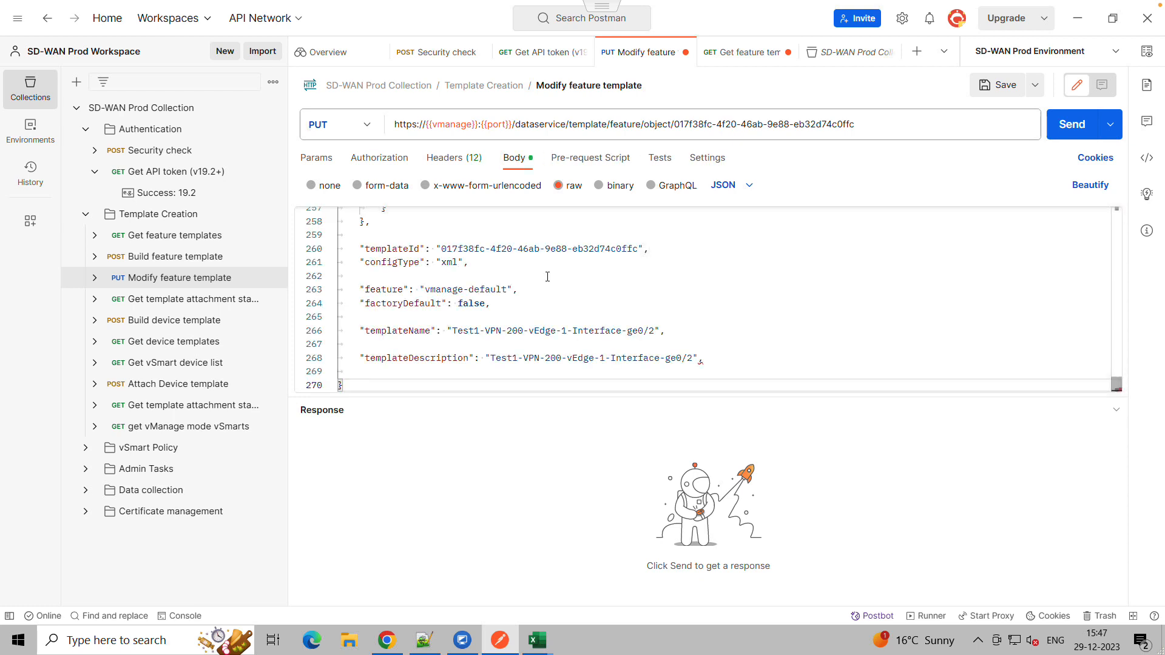
Delete the configType entry and the trailing comma after the templateDescription value in the request body
left_click_drag(469, 262, 356, 260)
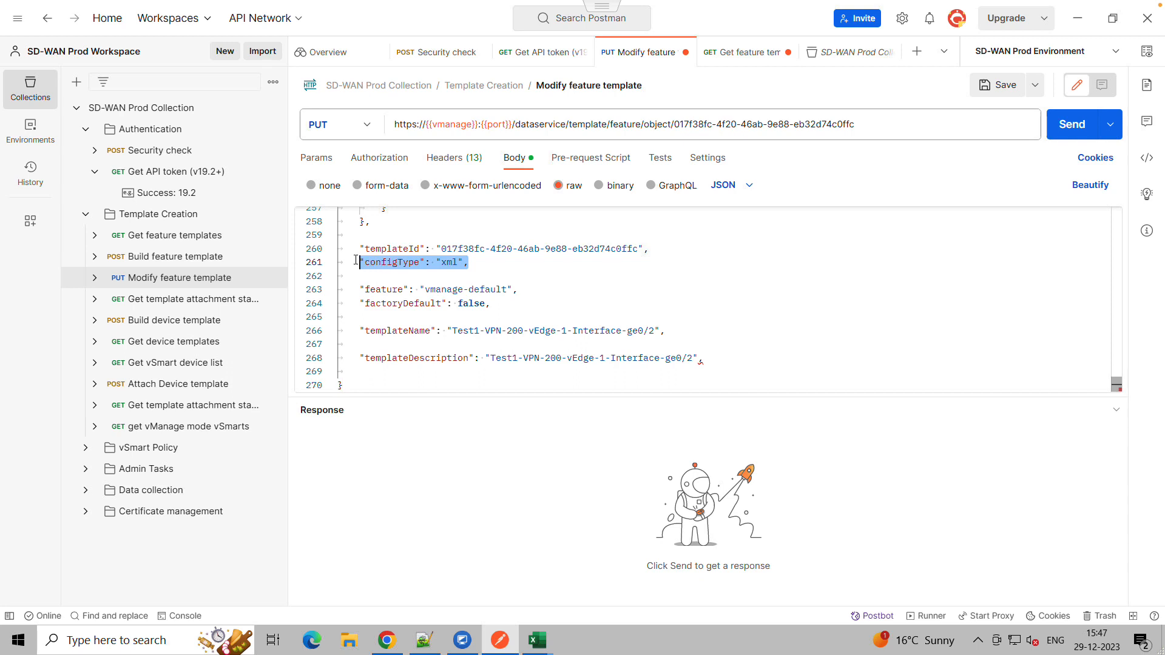
key("BackSpace")
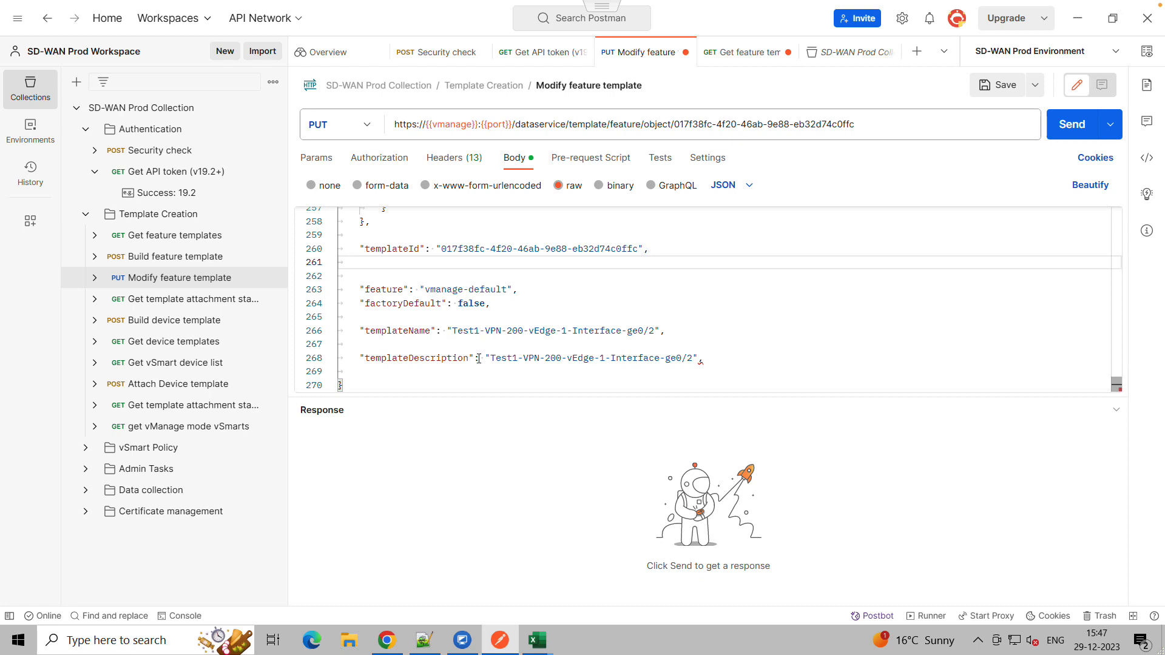
left_click(710, 362)
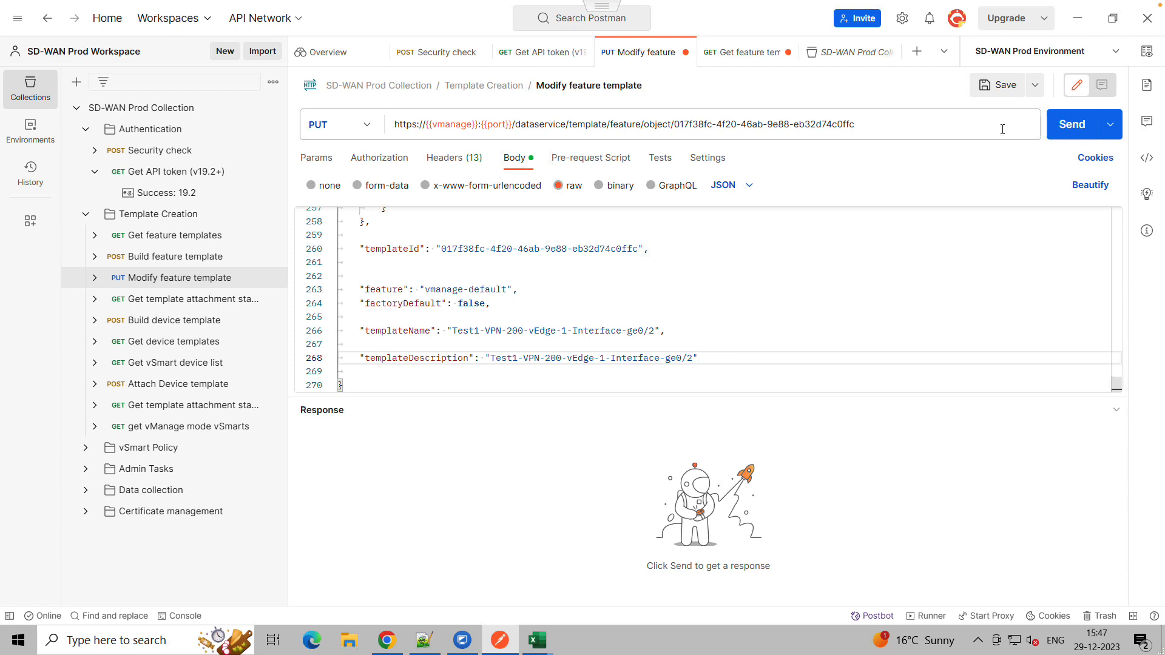
Copy the token from the Get API token response and paste it as the Modify feature template's X-XSRF-TOKEN header value
left_click(201, 174)
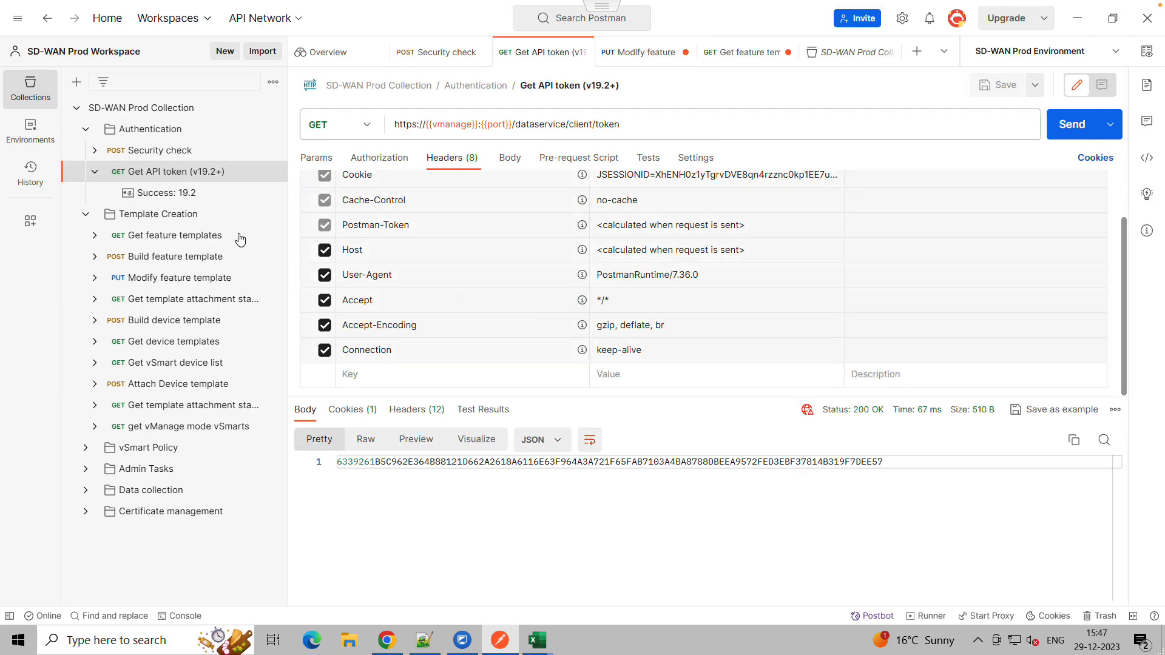
left_click(1072, 440)
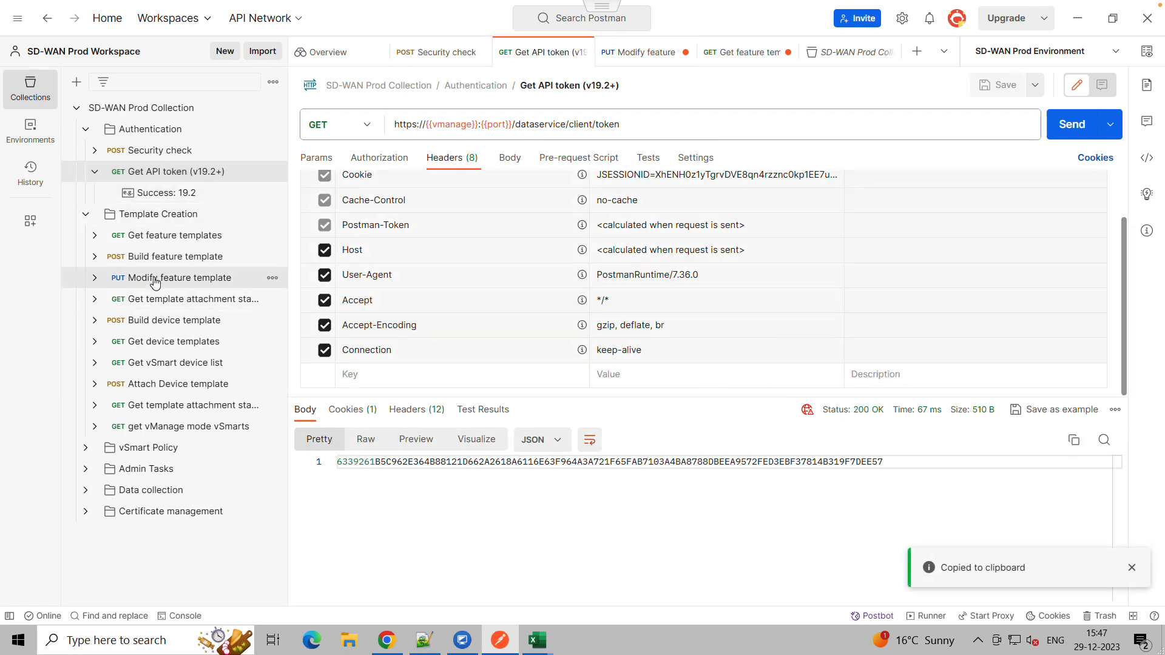
left_click(124, 281)
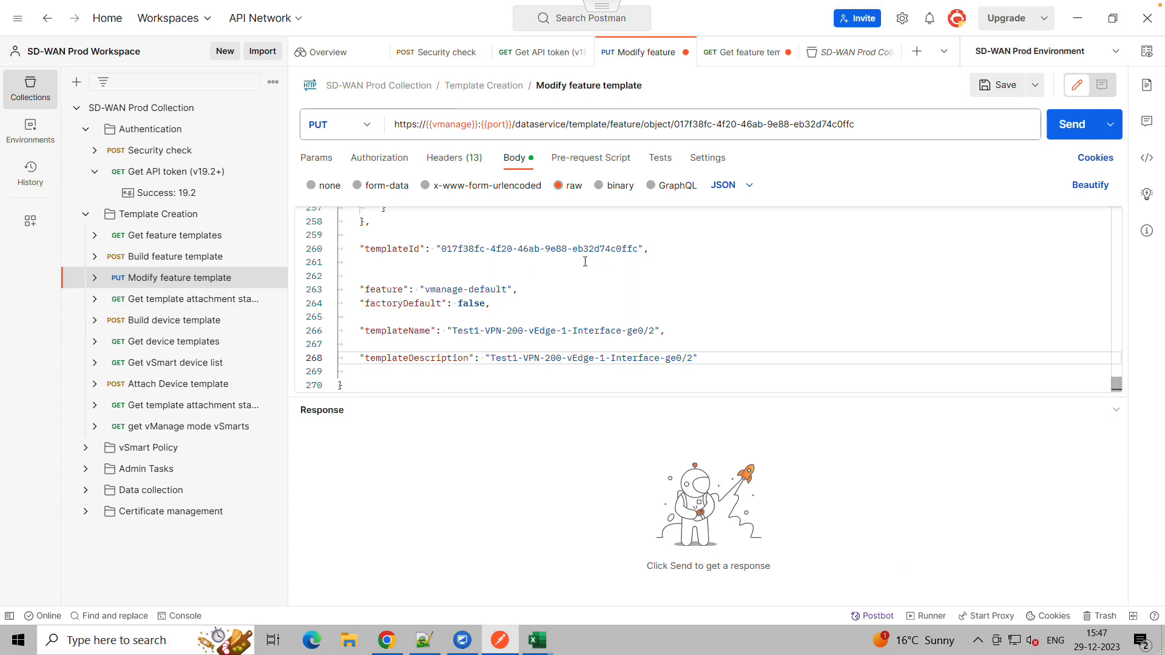
left_click(454, 158)
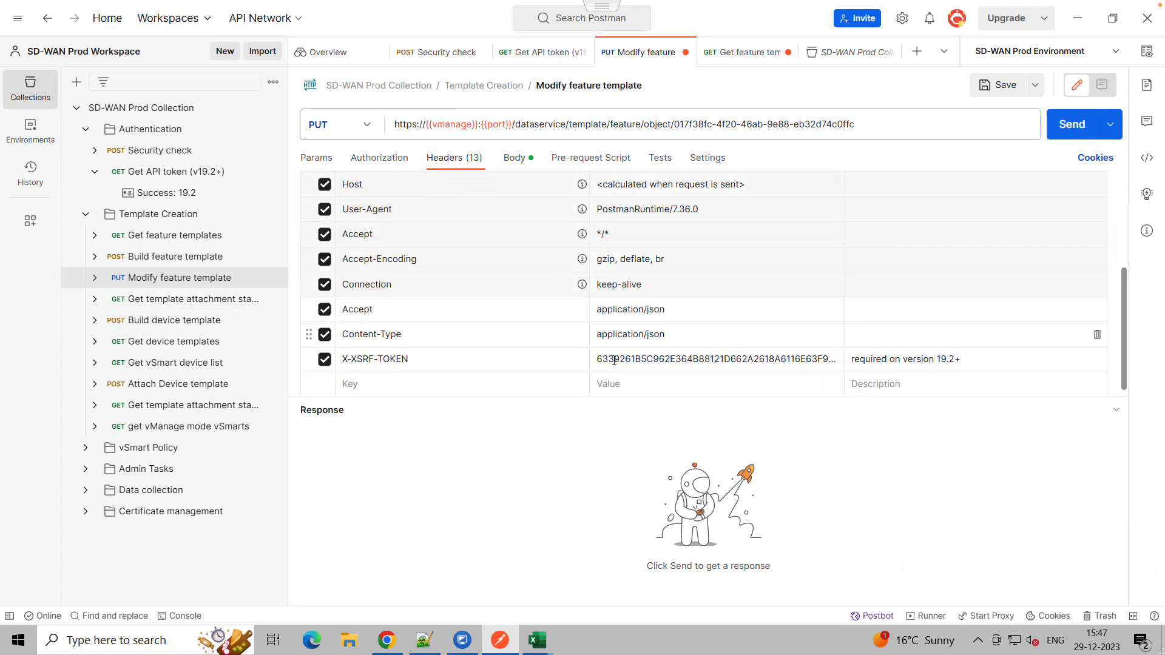
left_click(628, 364)
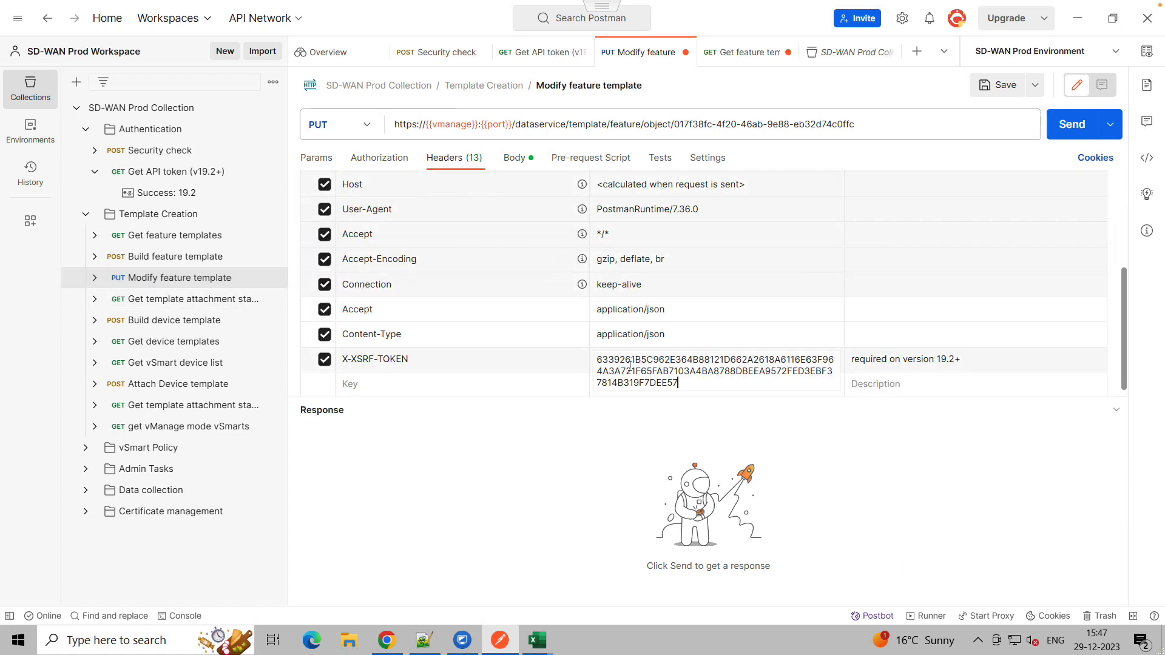
key("ctrl+a")
key("BackSpace")
key("ctrl+v")
left_click(565, 433)
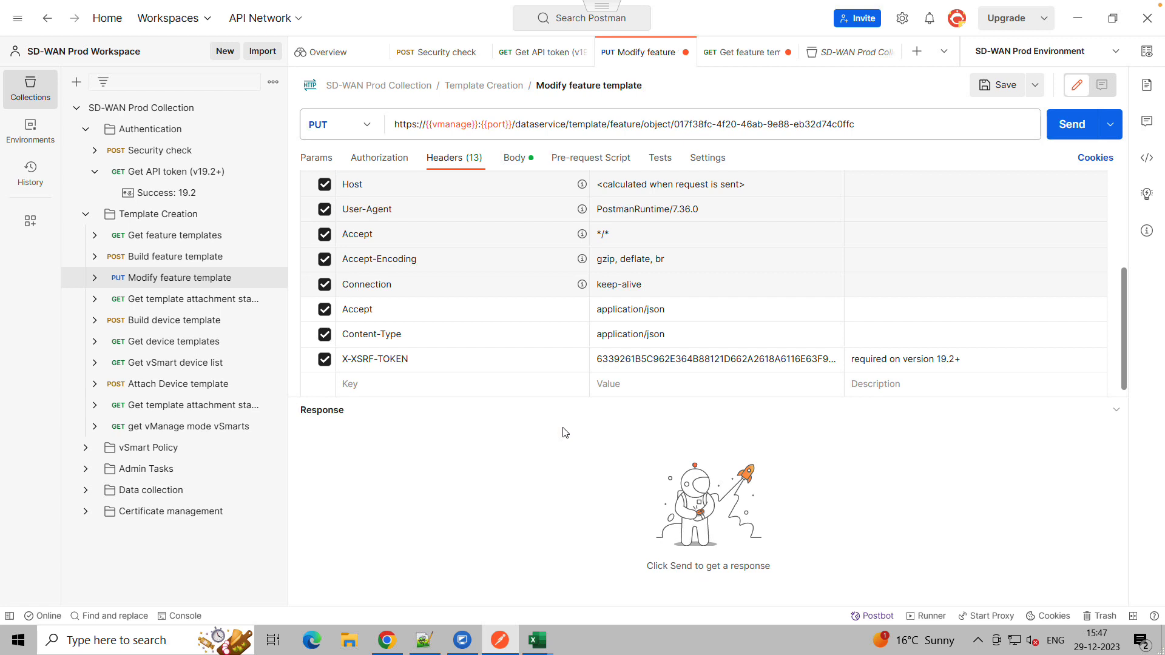
Review the existing Test feature templates in vManage before returning to the request
left_click(514, 161)
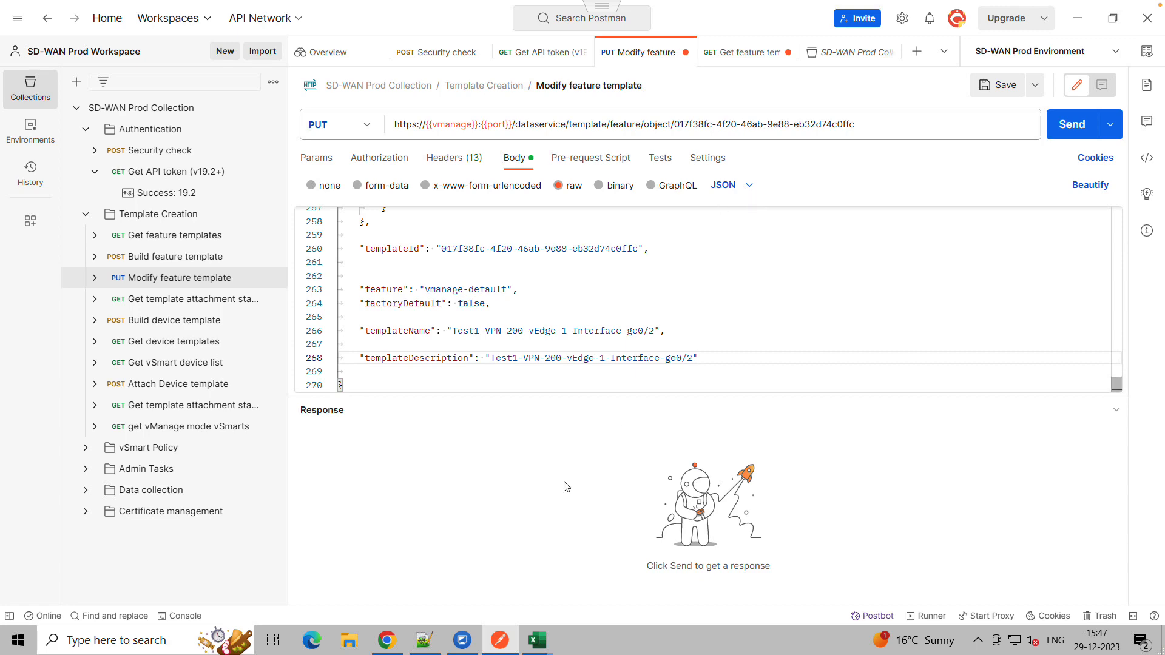
left_click(387, 641)
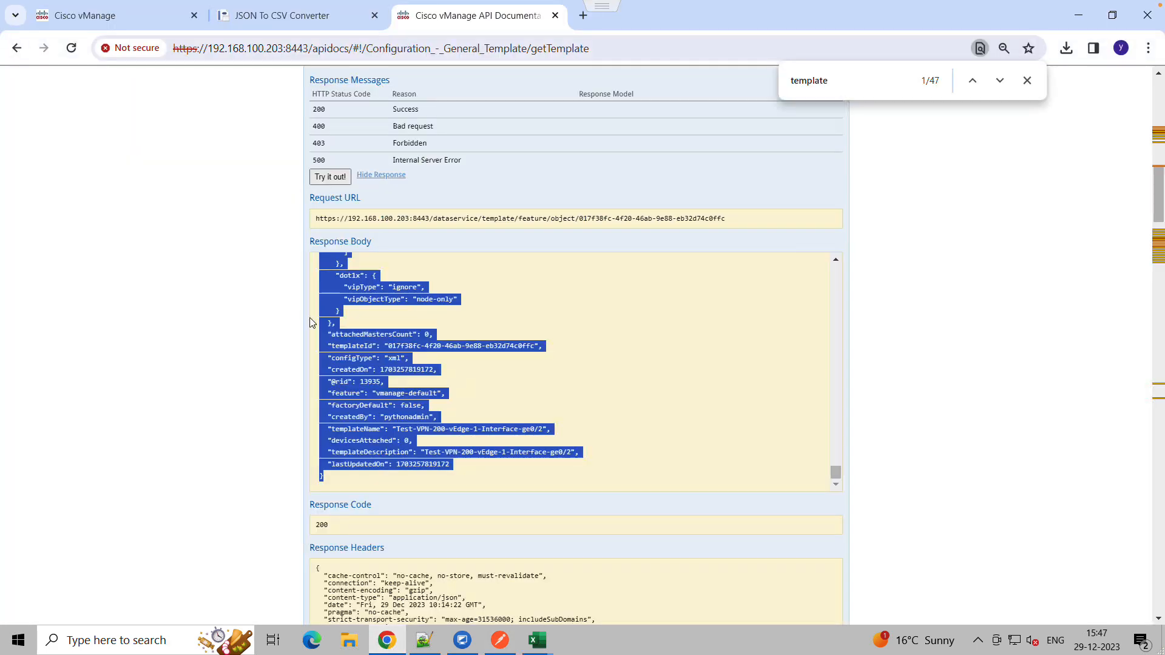
left_click(135, 15)
left_click(197, 271)
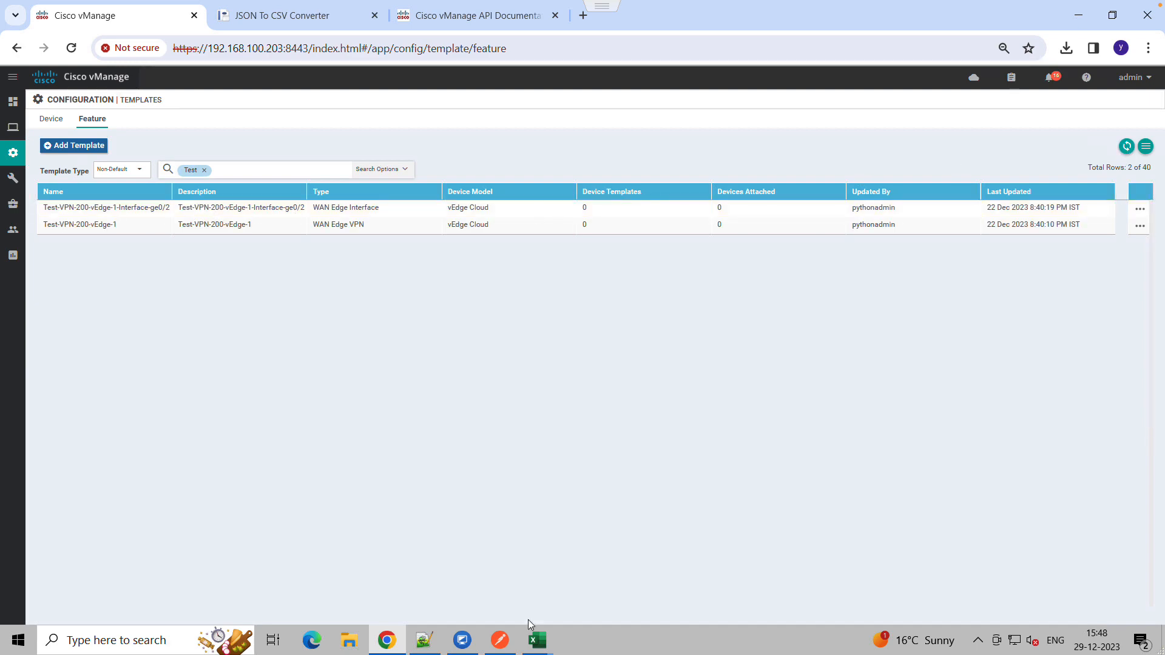
left_click(500, 640)
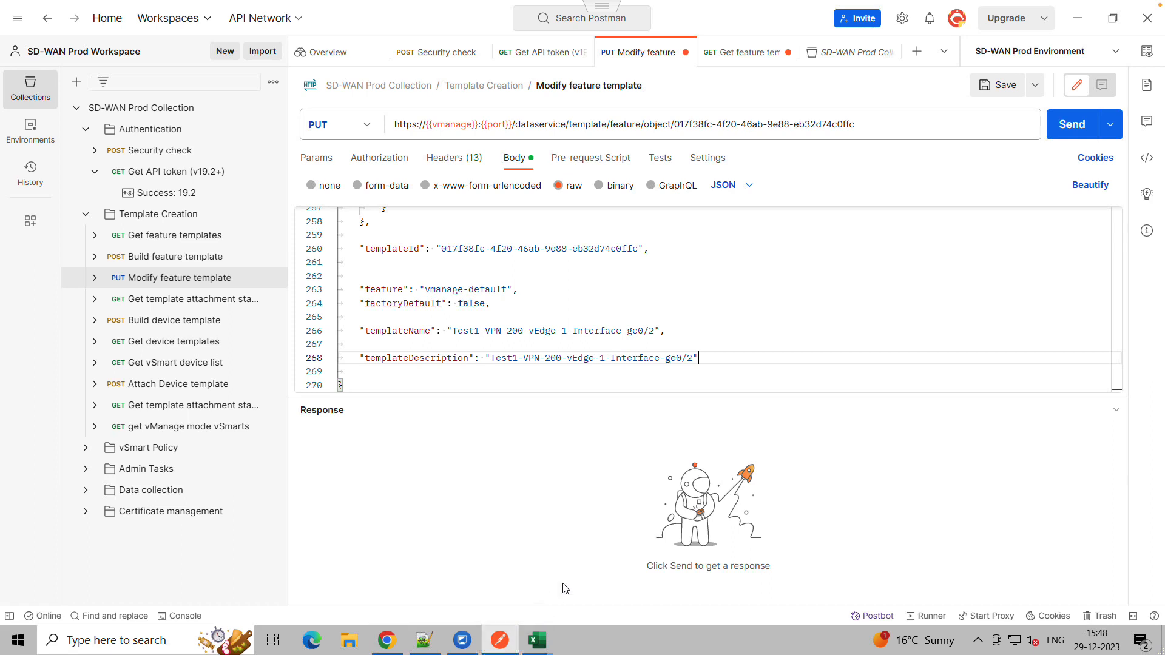
Send the PUT Modify feature template request with the edited body
left_click(1069, 128)
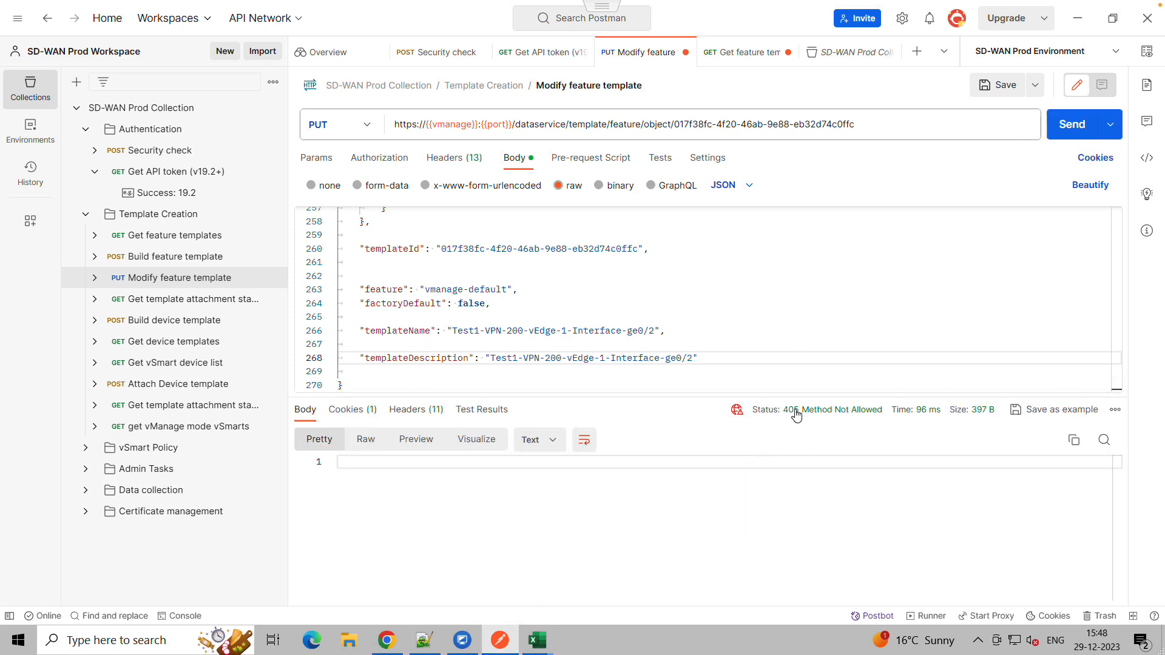
mouse_move(806, 416)
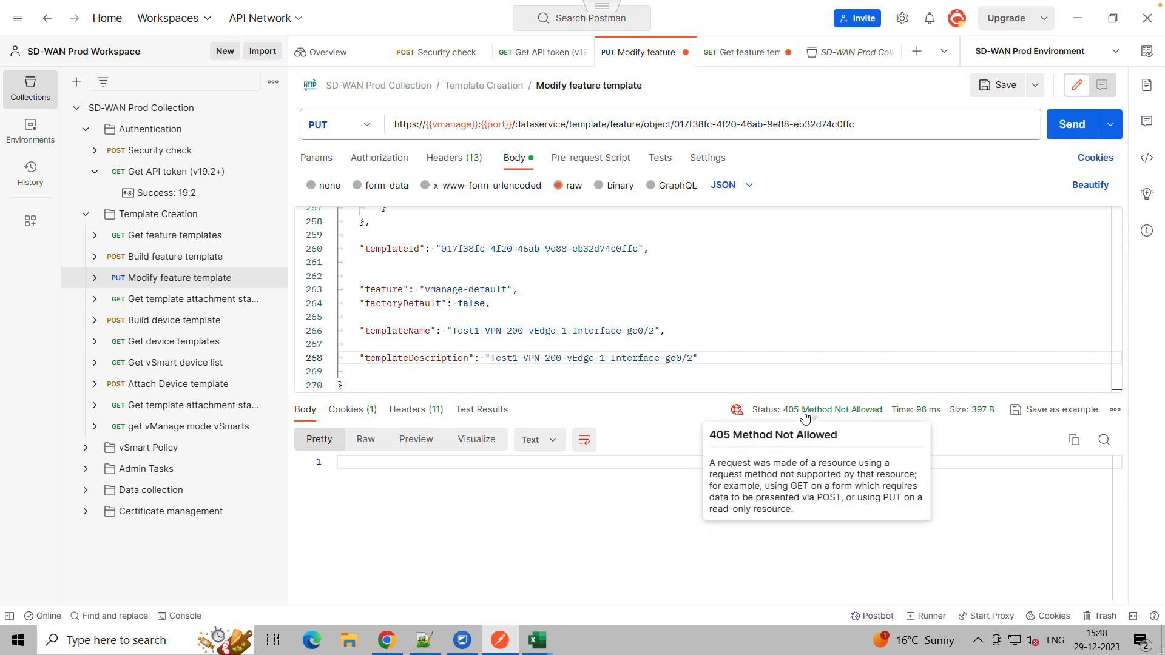
Delete the templateId entry from the request body
left_click(360, 259)
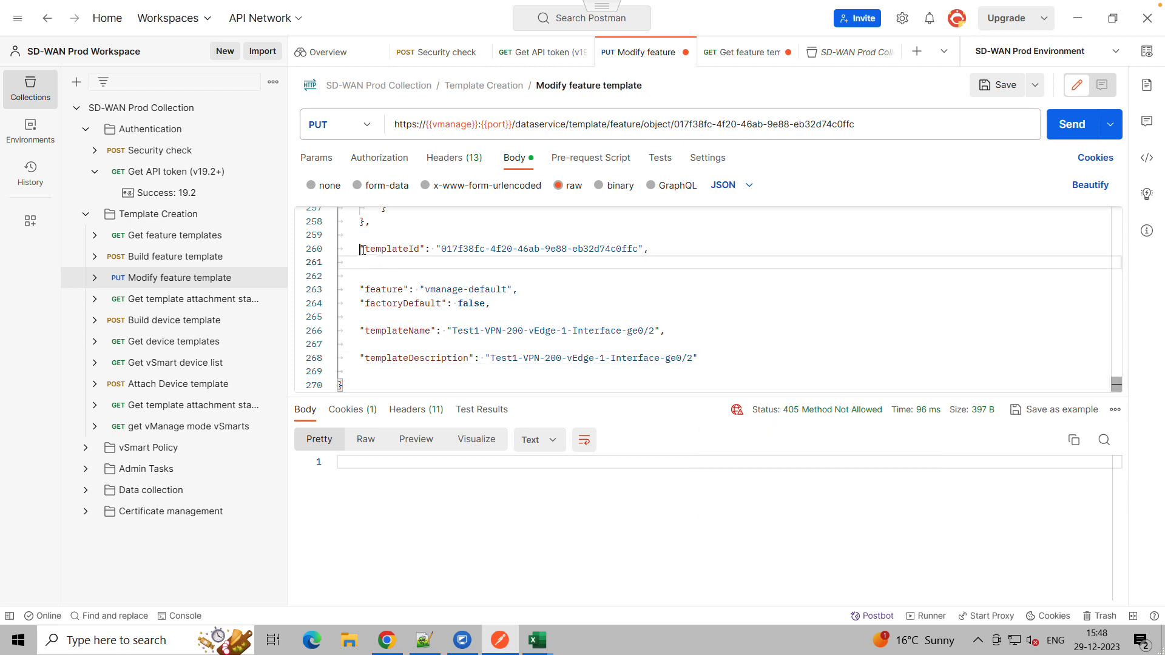
left_click_drag(363, 249, 658, 249)
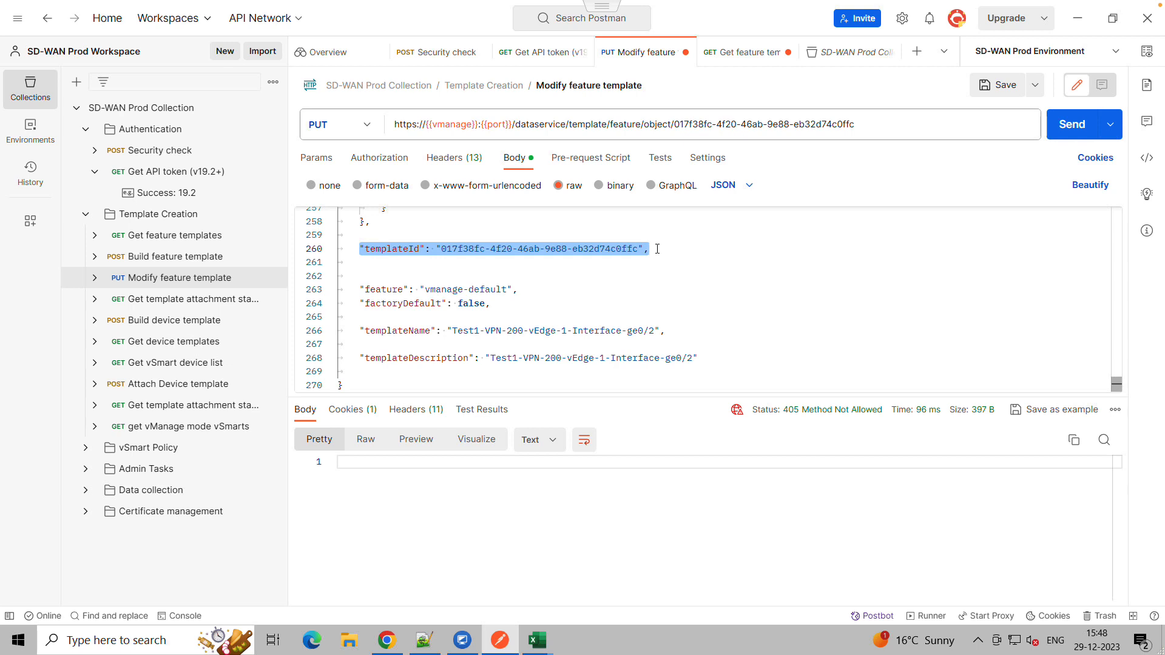
key("BackSpace")
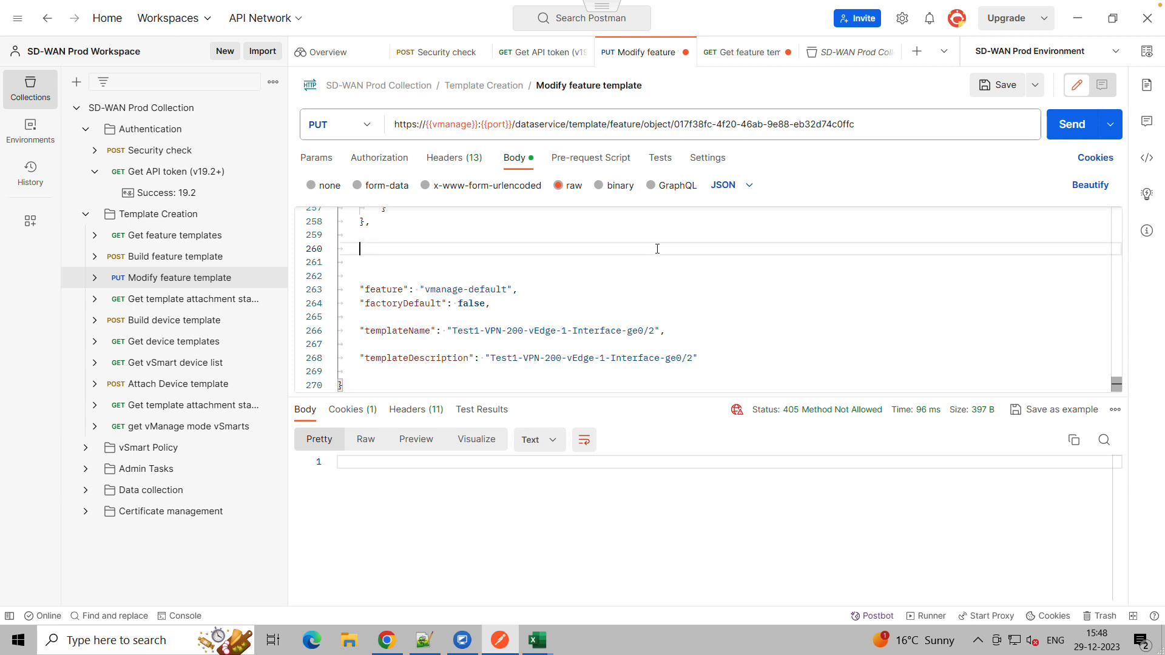
Remove the leftover blank lines from the request body and resend the PUT request
key("Down")
key("Down")
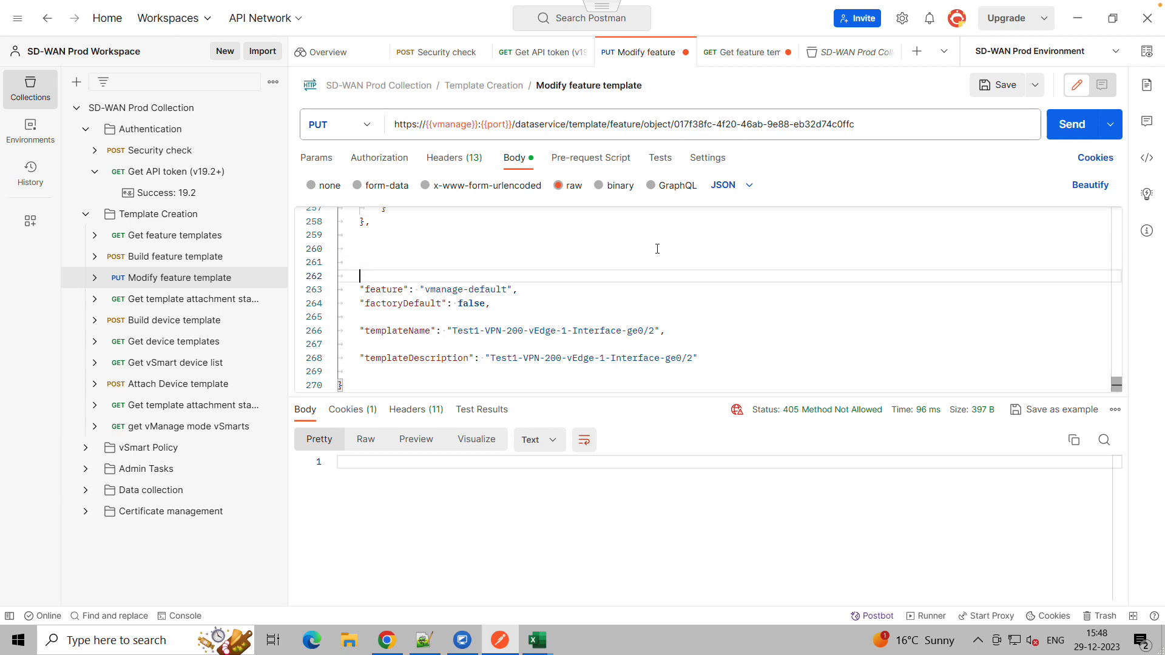
key("BackSpace")
key("BackSpace")
key("BackSpace")
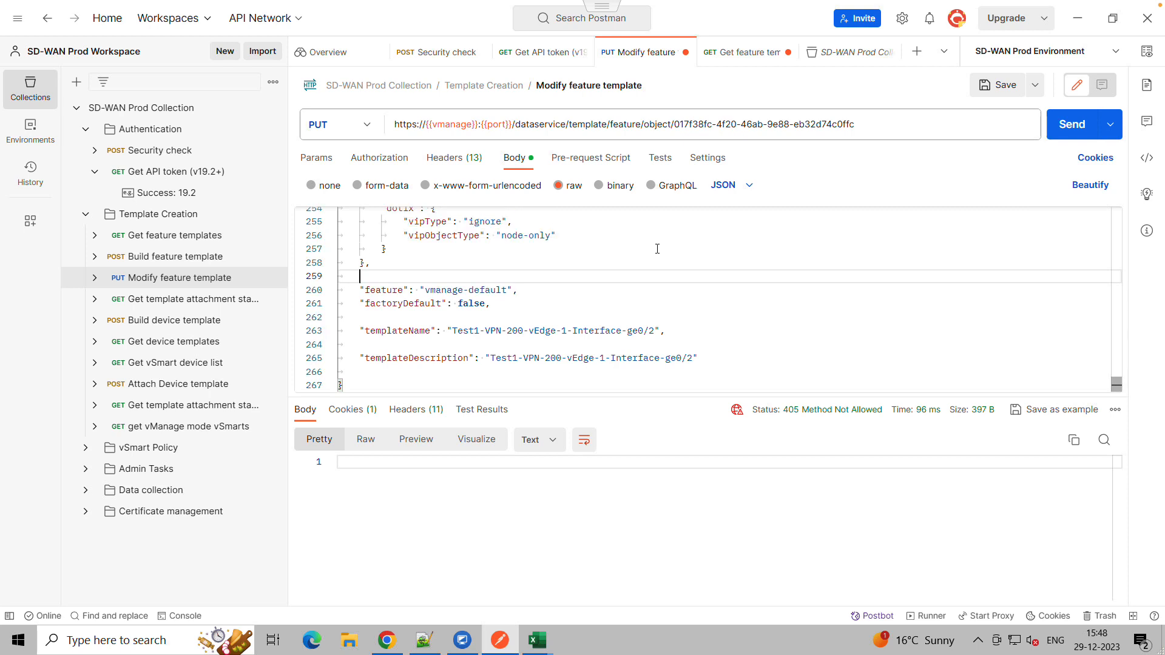
left_click(1066, 126)
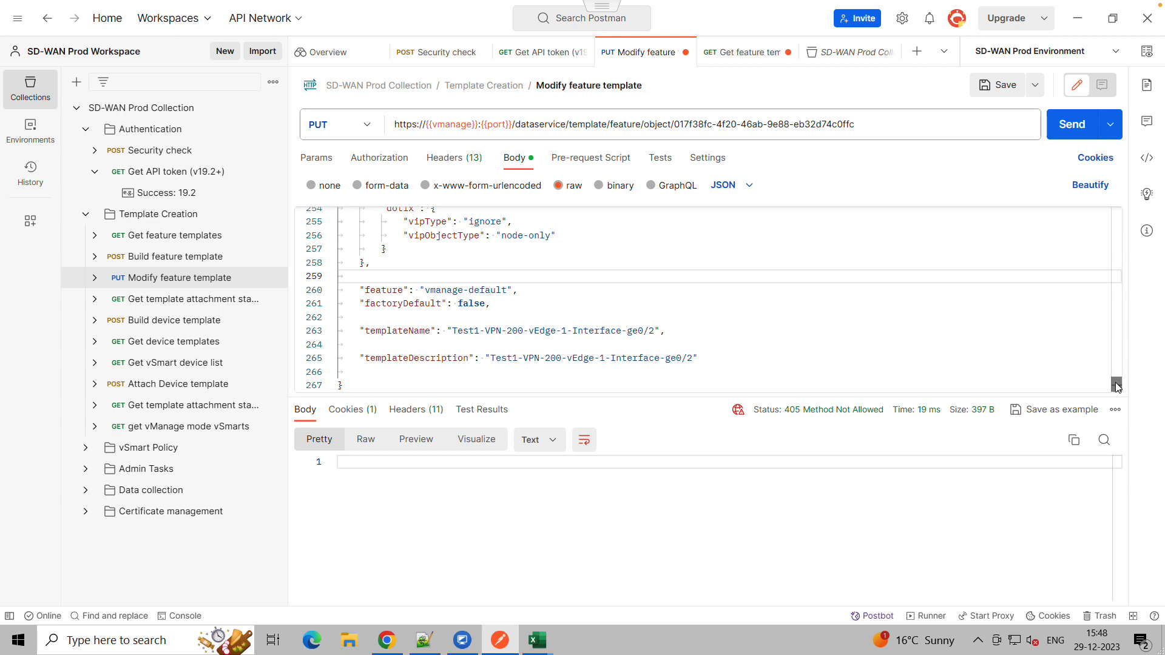
left_click_drag(1116, 386, 1119, 382)
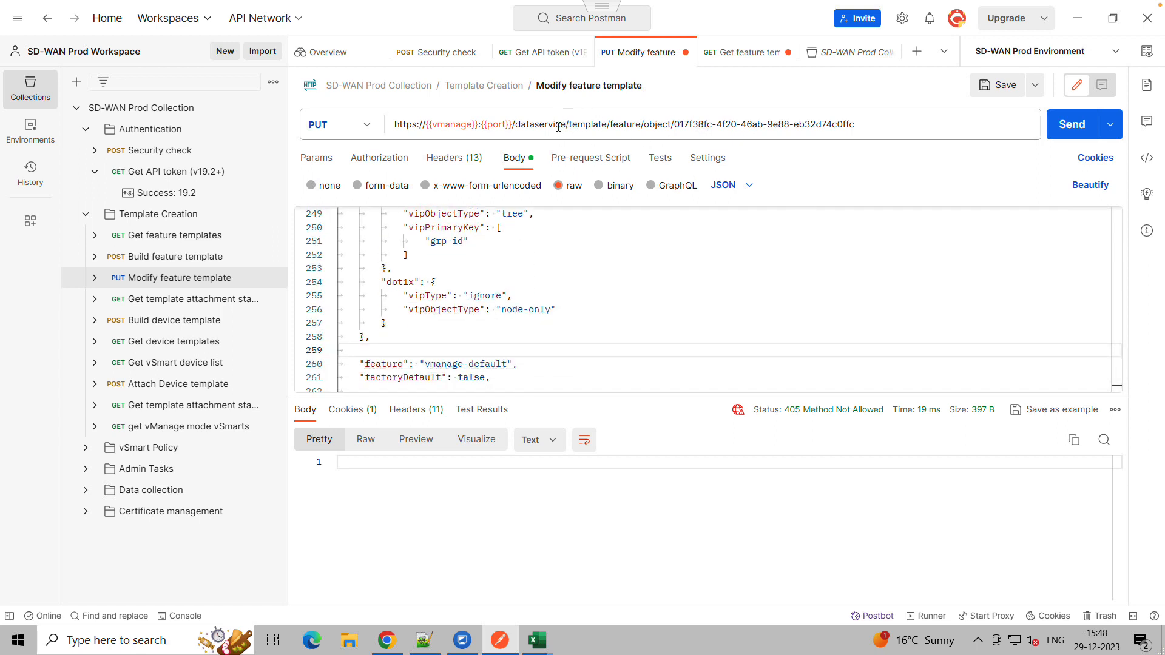
Switch to the vManage API documentation and copy the template ID from the Get template request URL
left_click(387, 640)
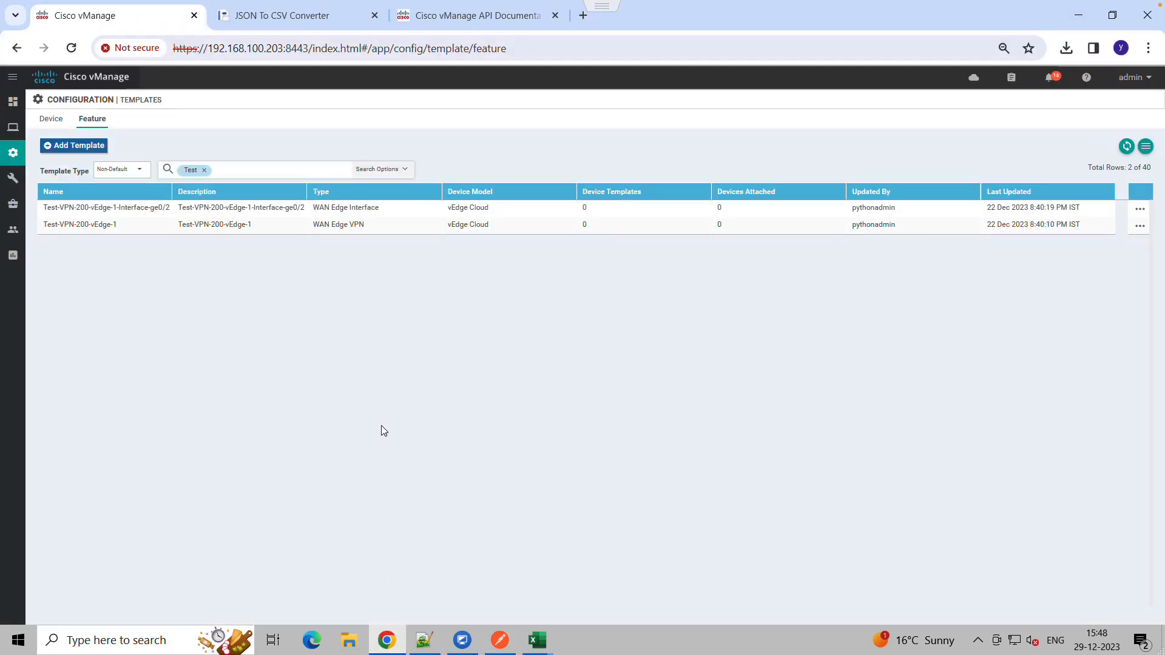
left_click(446, 18)
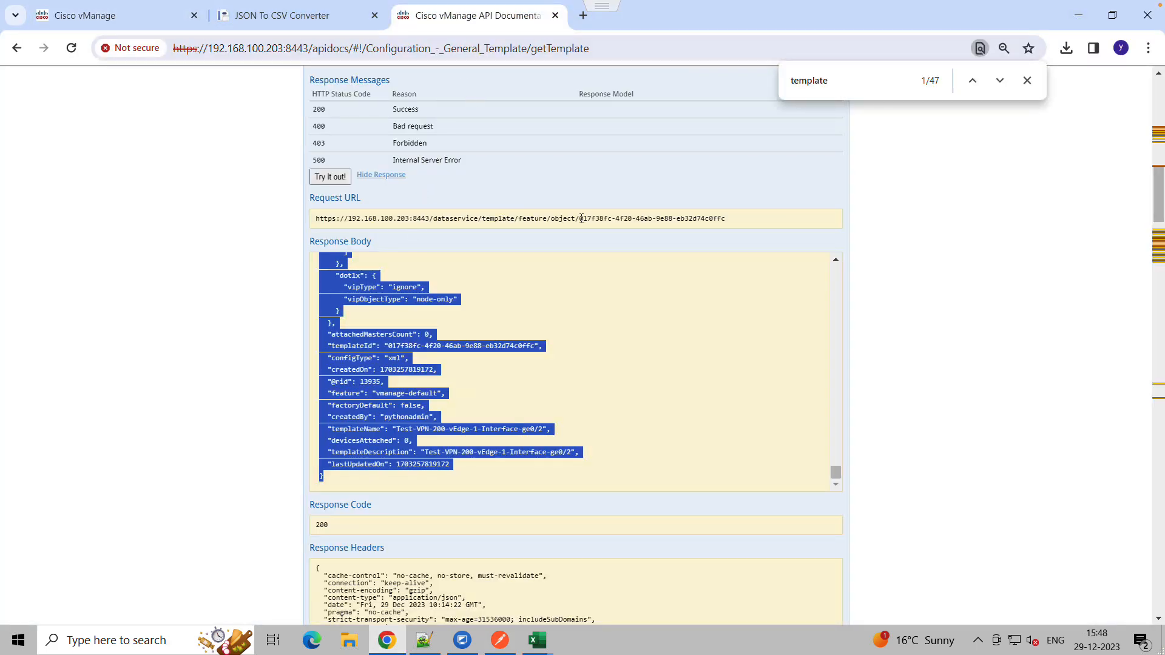
left_click_drag(580, 218, 727, 222)
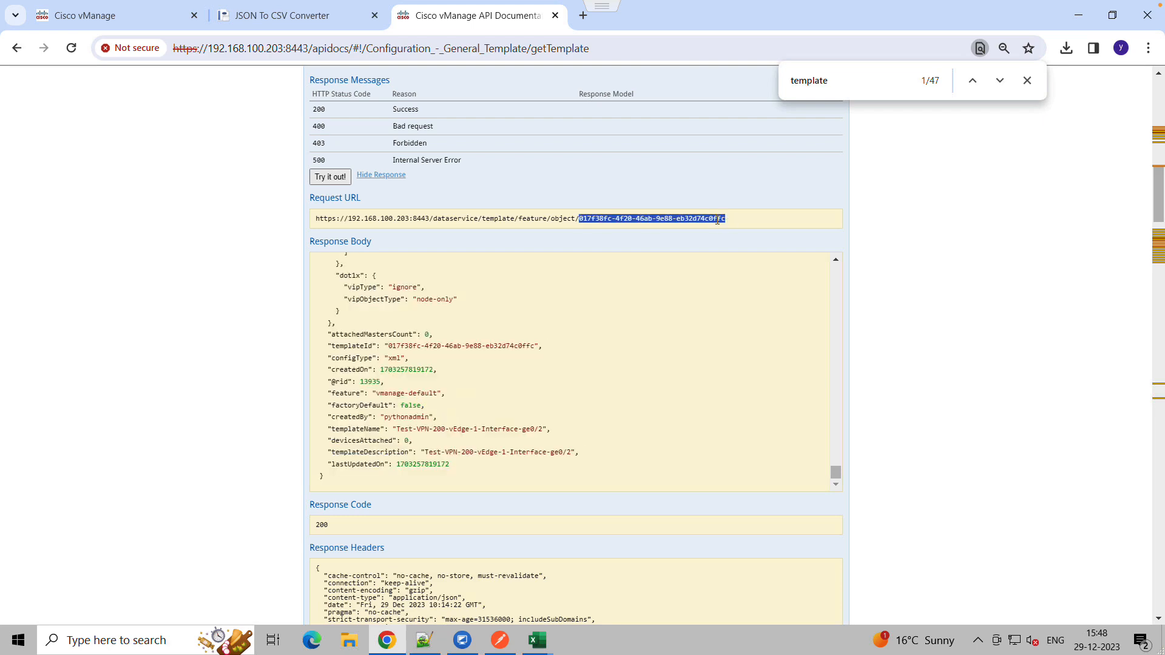
right_click(717, 220)
left_click(732, 238)
Try the PUT /template/feature/{templateId} endpoint with templateId xsadaca to inspect its request URL path
scroll(278, 199, "up", 1)
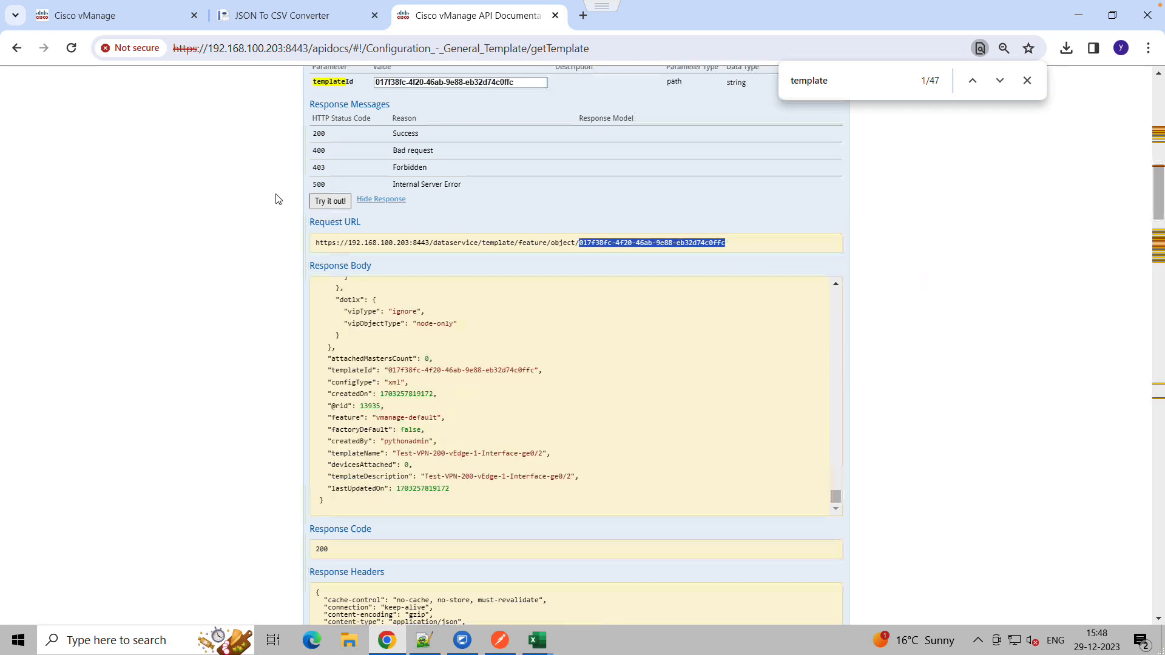
scroll(278, 199, "up", 6)
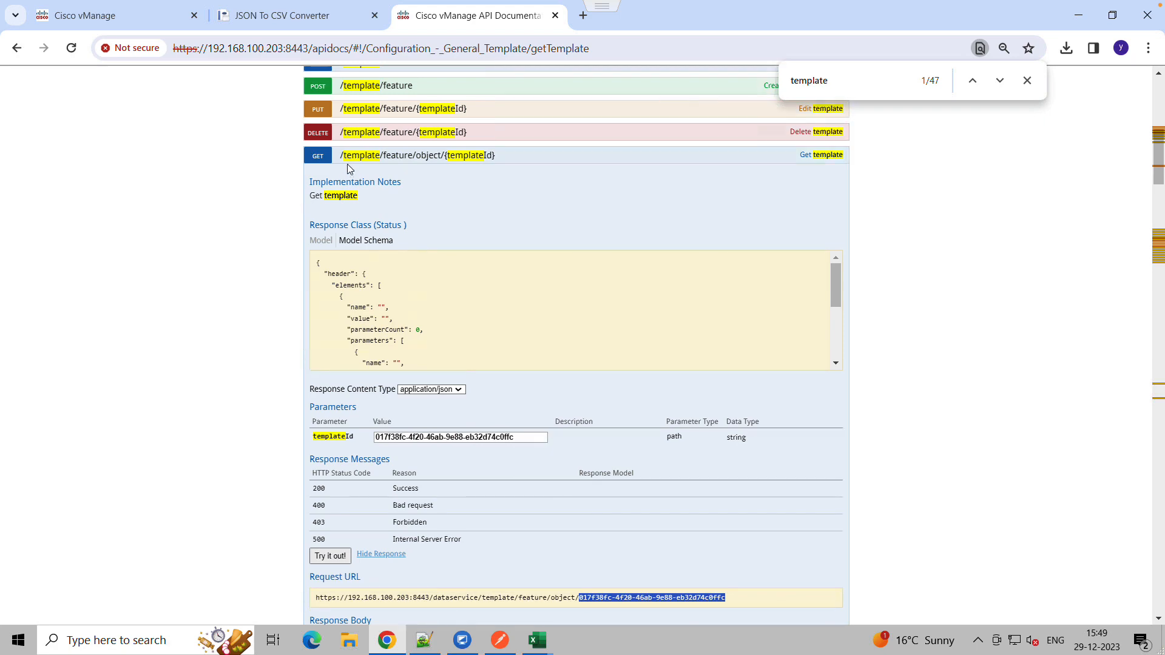
left_click(343, 156)
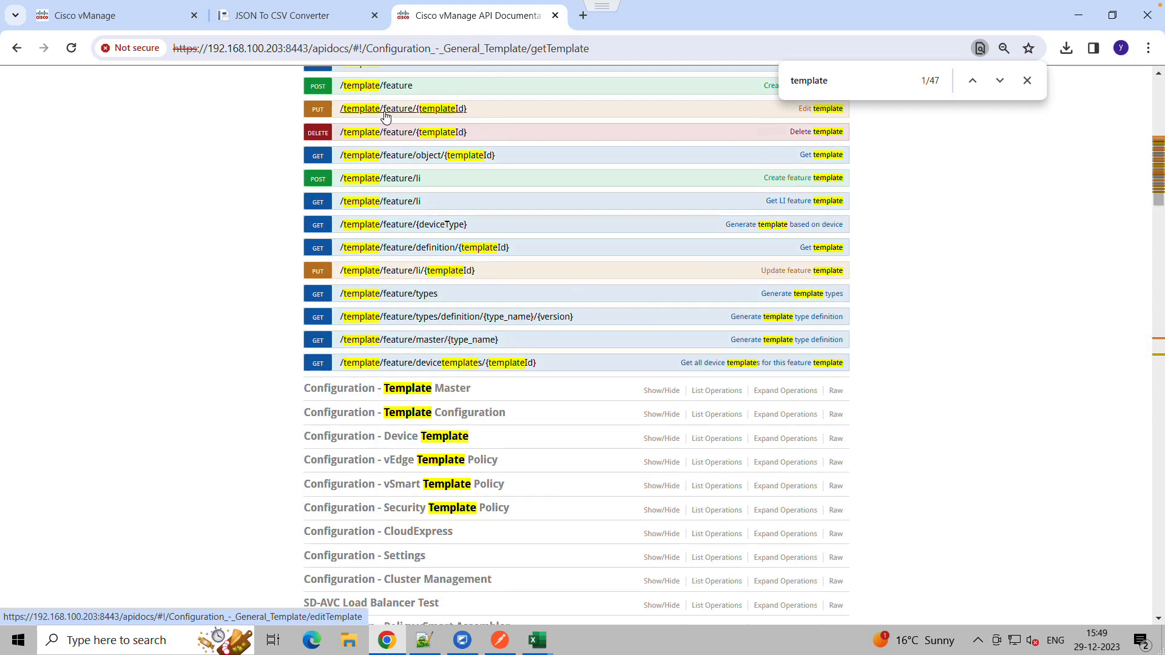
left_click(385, 110)
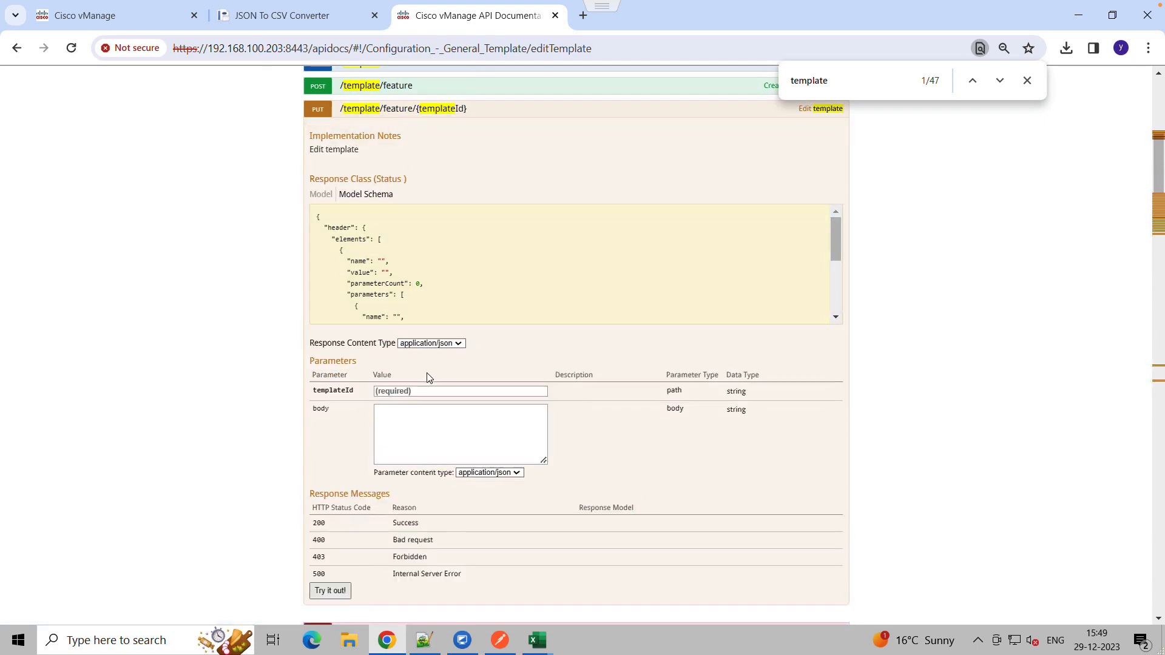
left_click(402, 391)
type("xsadaca")
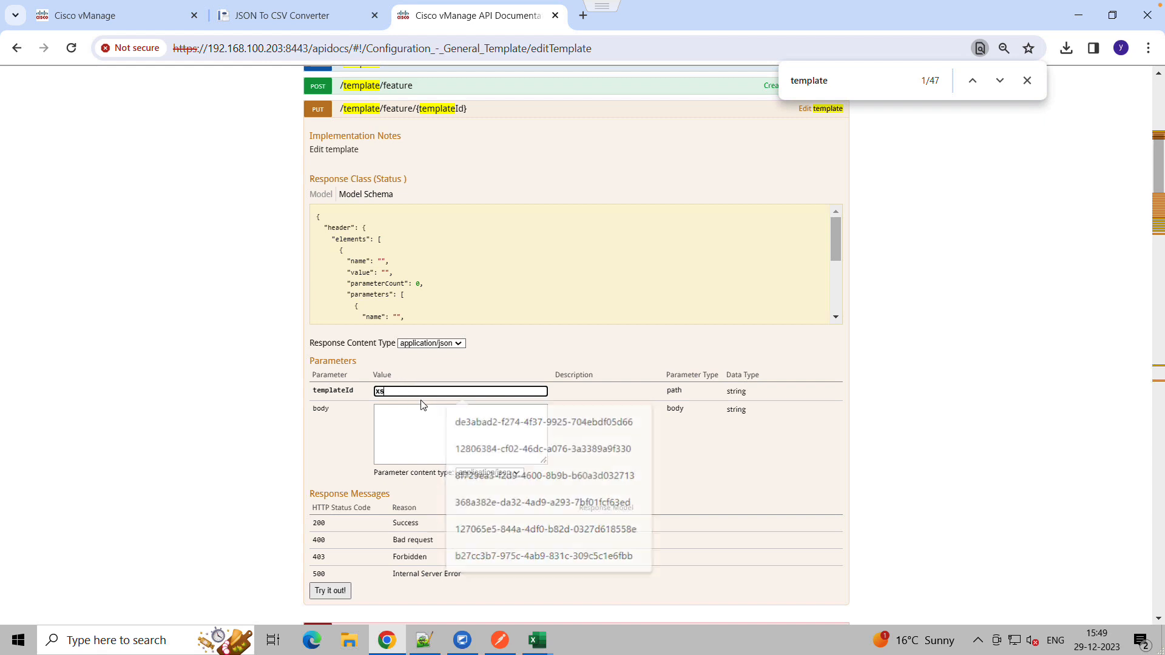
left_click(328, 597)
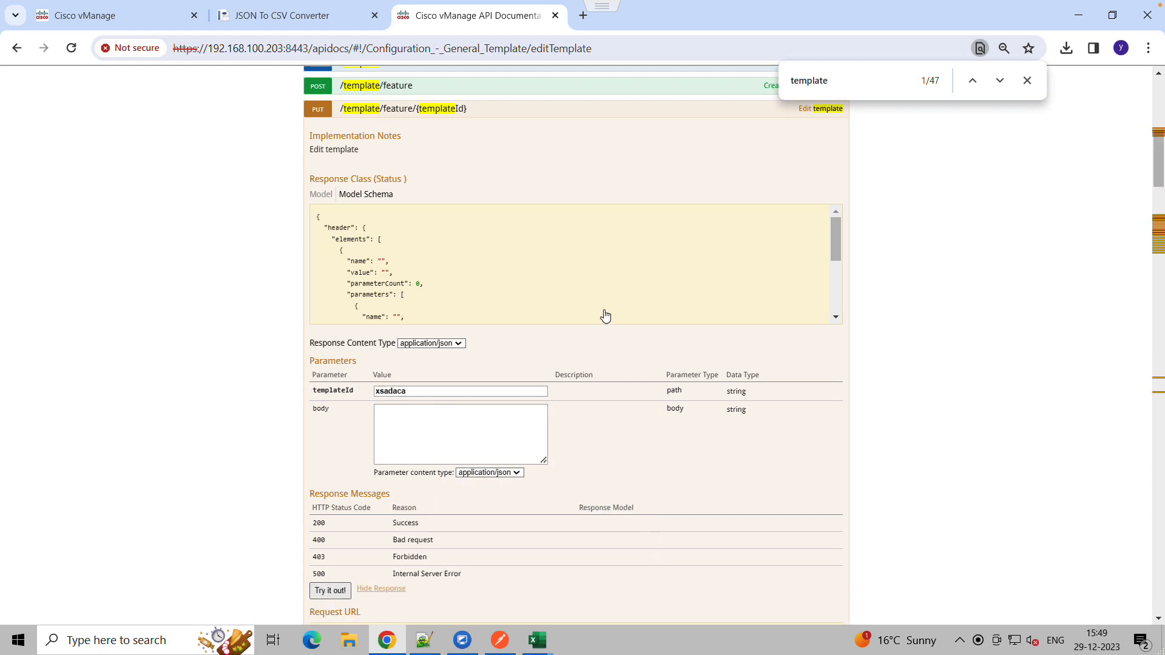
scroll(531, 435, "down", 3)
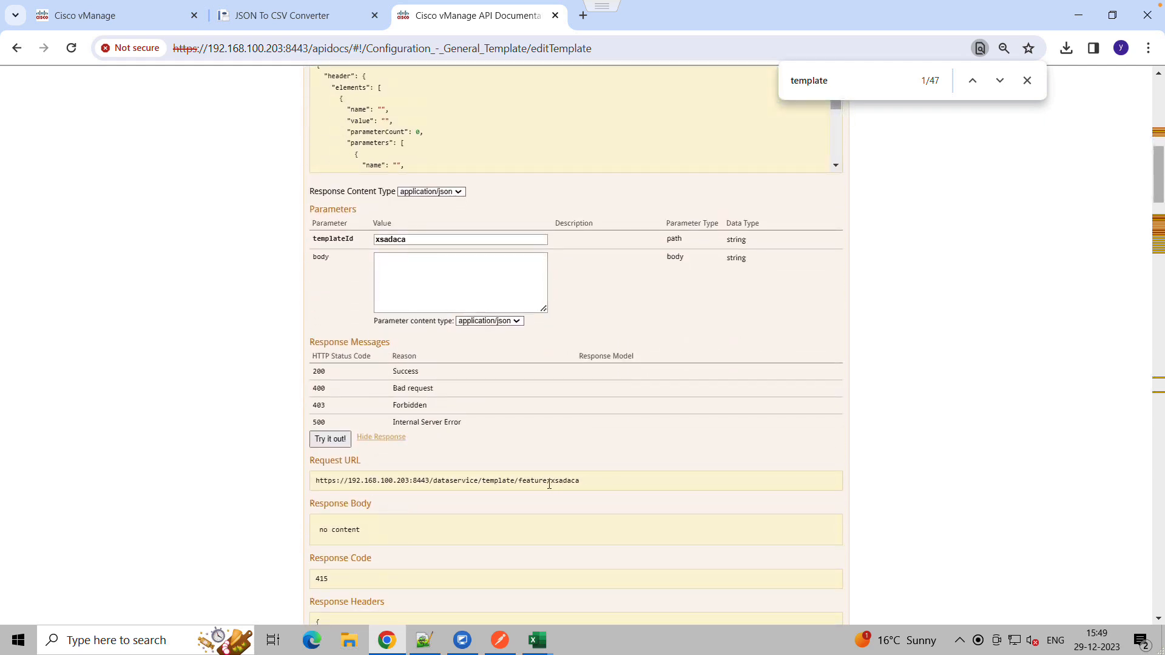
left_click_drag(547, 483, 484, 481)
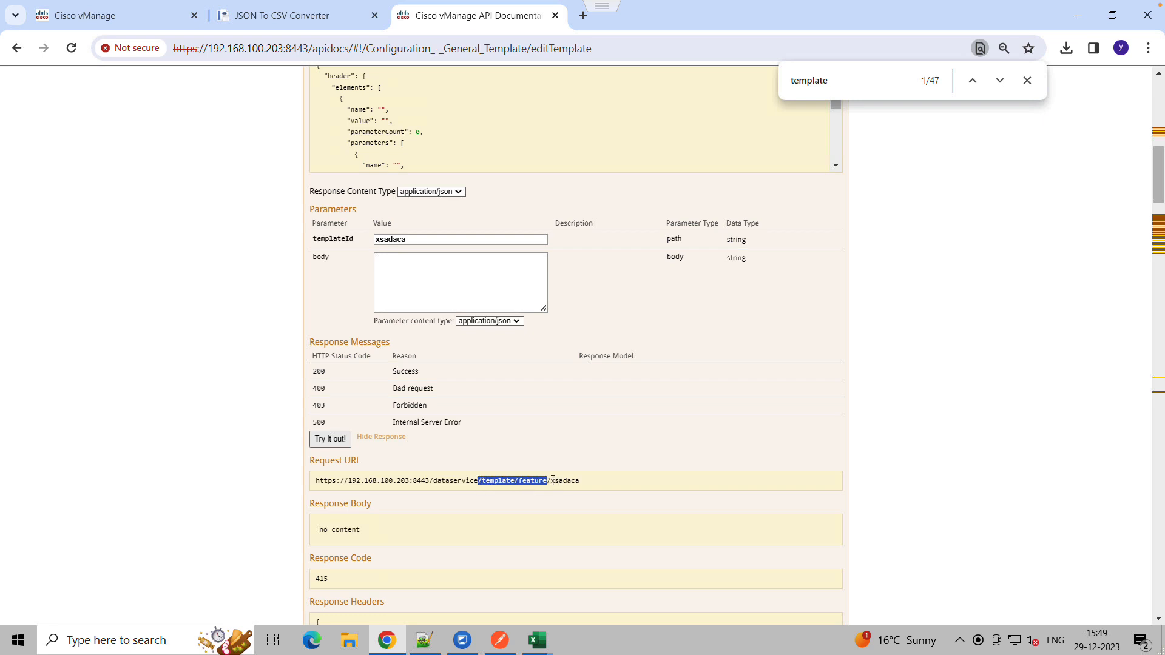
Replace the request URL path after dataservice with /template/feature/
left_click(500, 641)
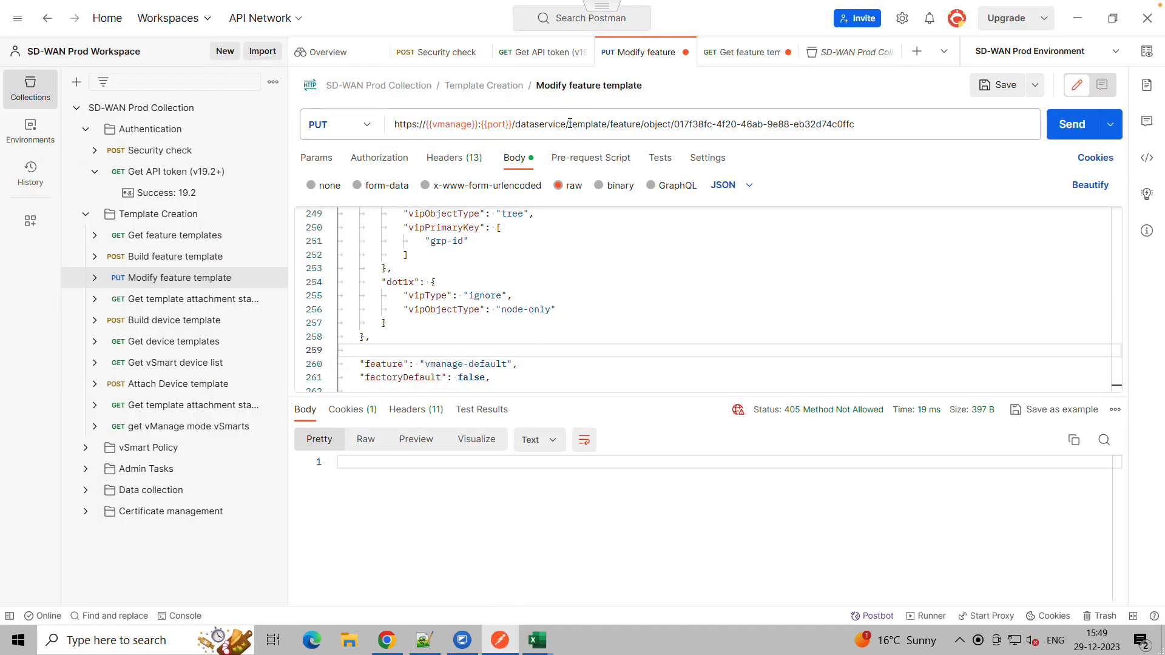
left_click_drag(569, 124, 895, 114)
key("BackSpace")
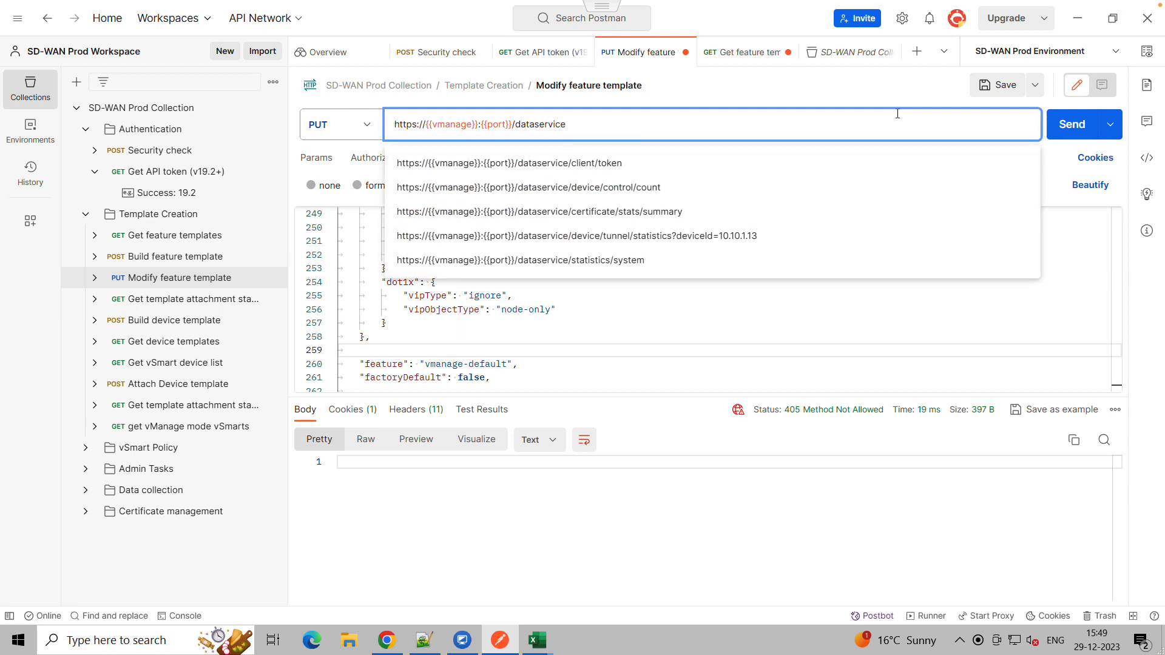
type("/template/feature/")
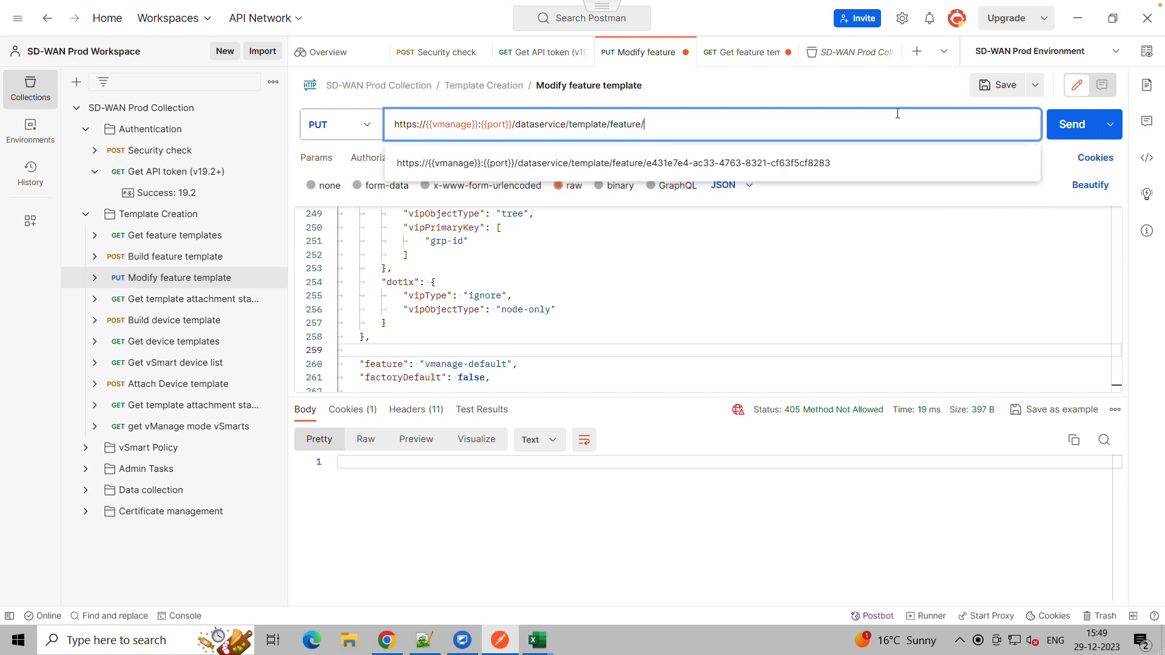
left_click(587, 278)
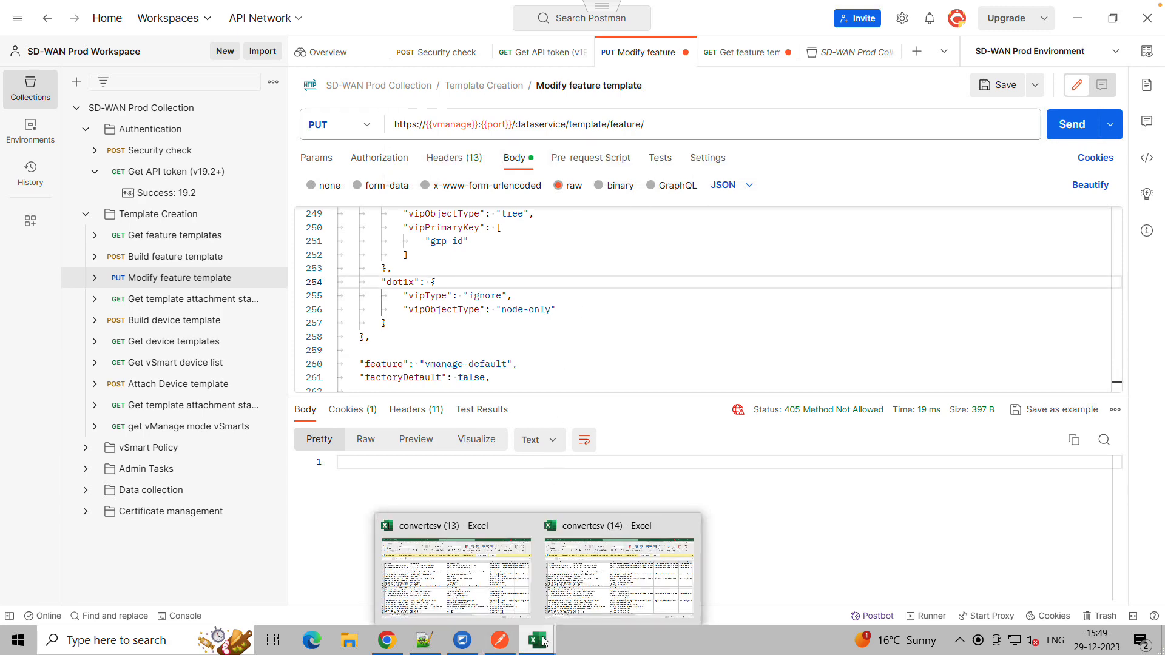
Copy the Test-VPN-200-vEdge-1-Interface-ge0/2 template ID from the spreadsheet, append it to the URL, and send the request
left_click(586, 582)
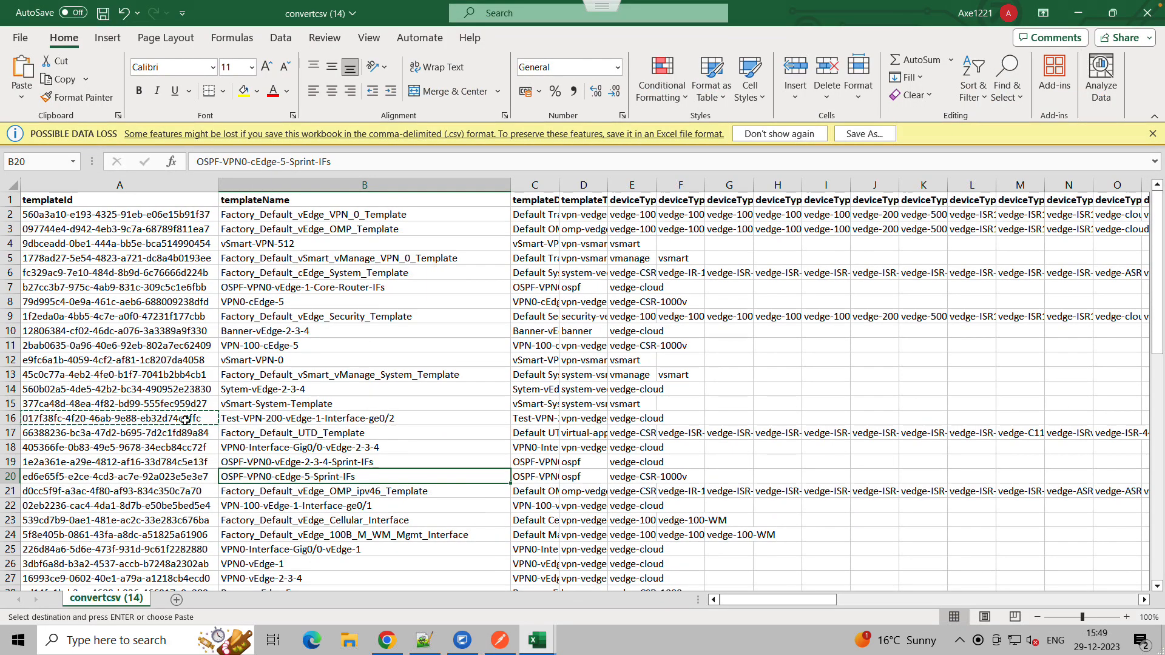
left_click(189, 419)
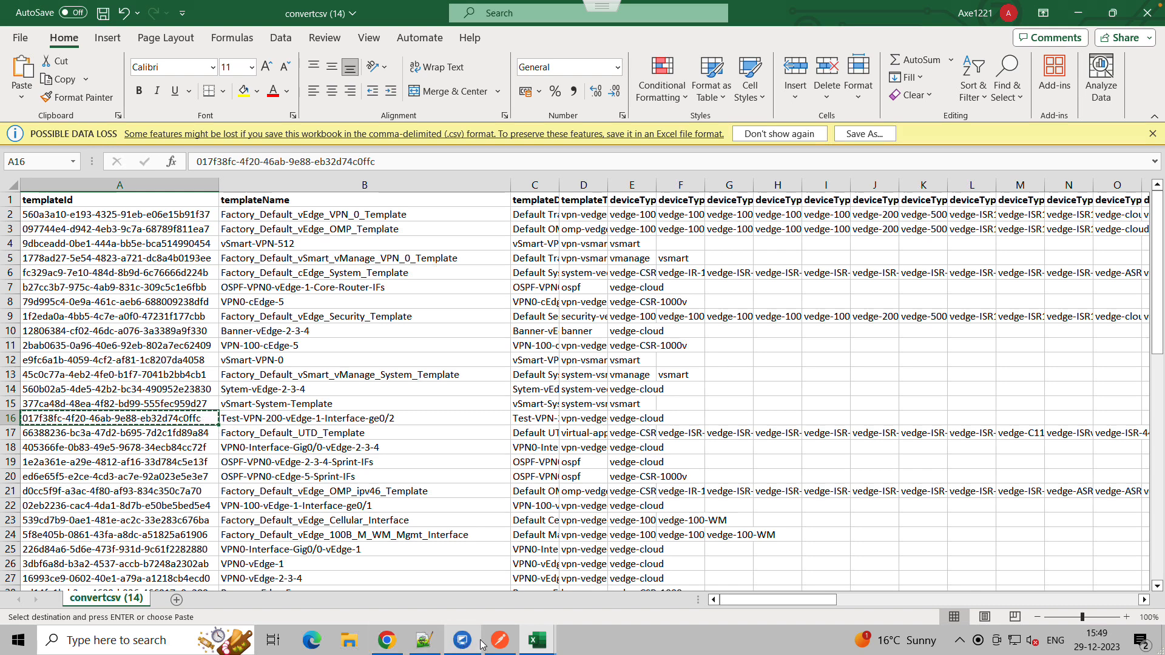
left_click(500, 640)
left_click(662, 128)
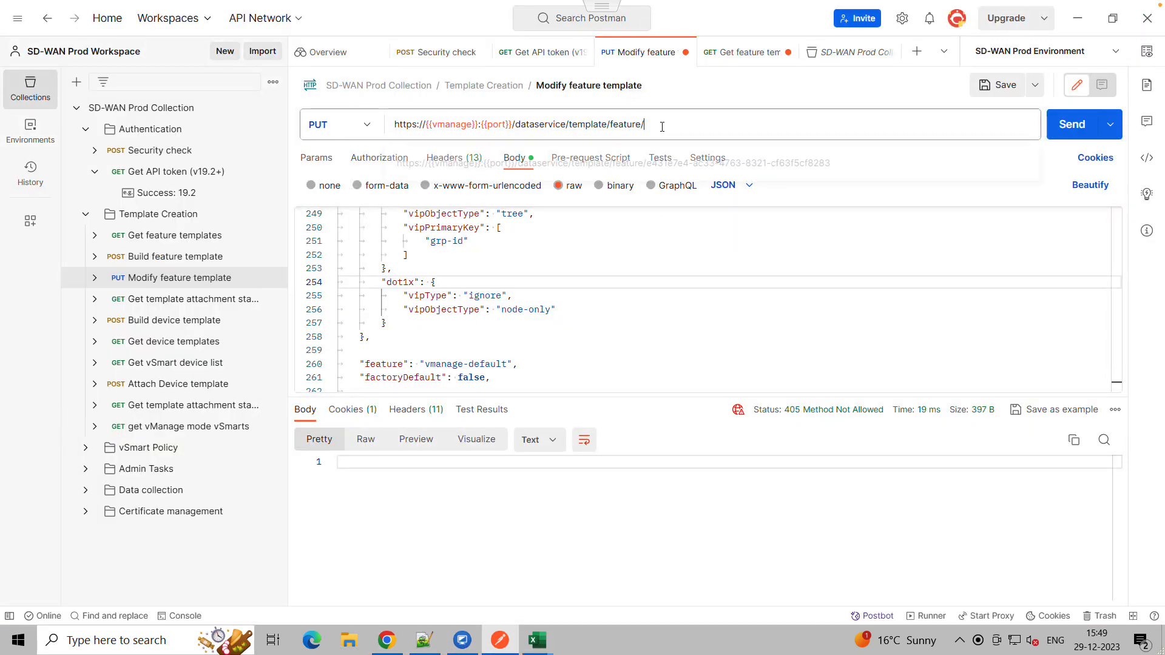
key("ctrl+v")
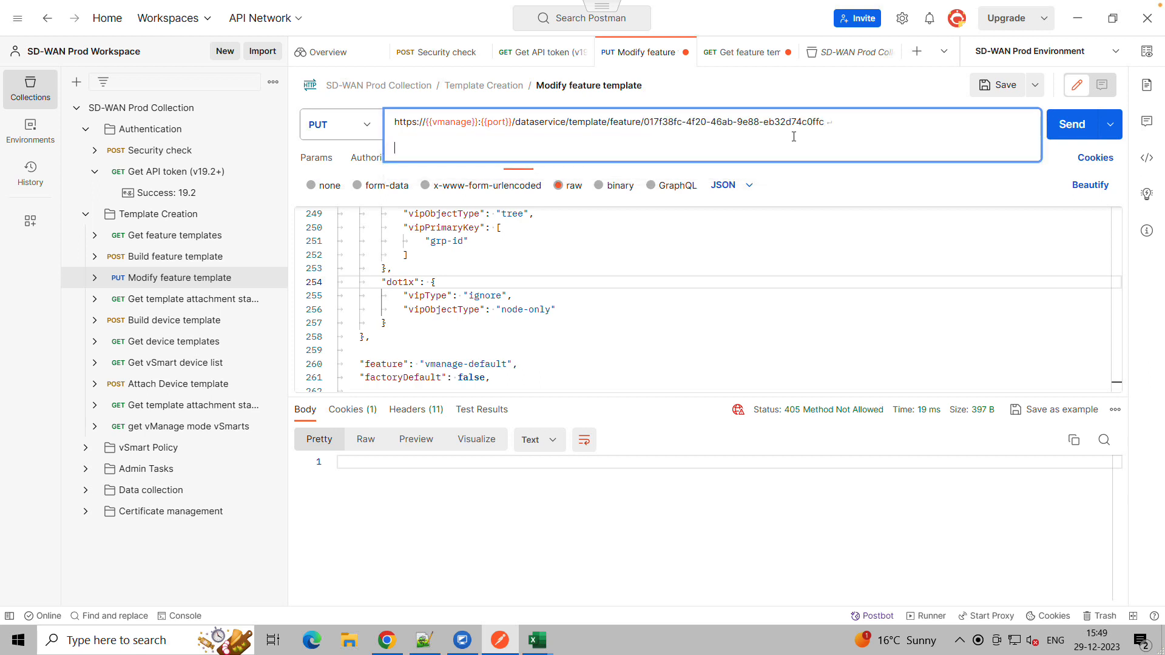
key("BackSpace")
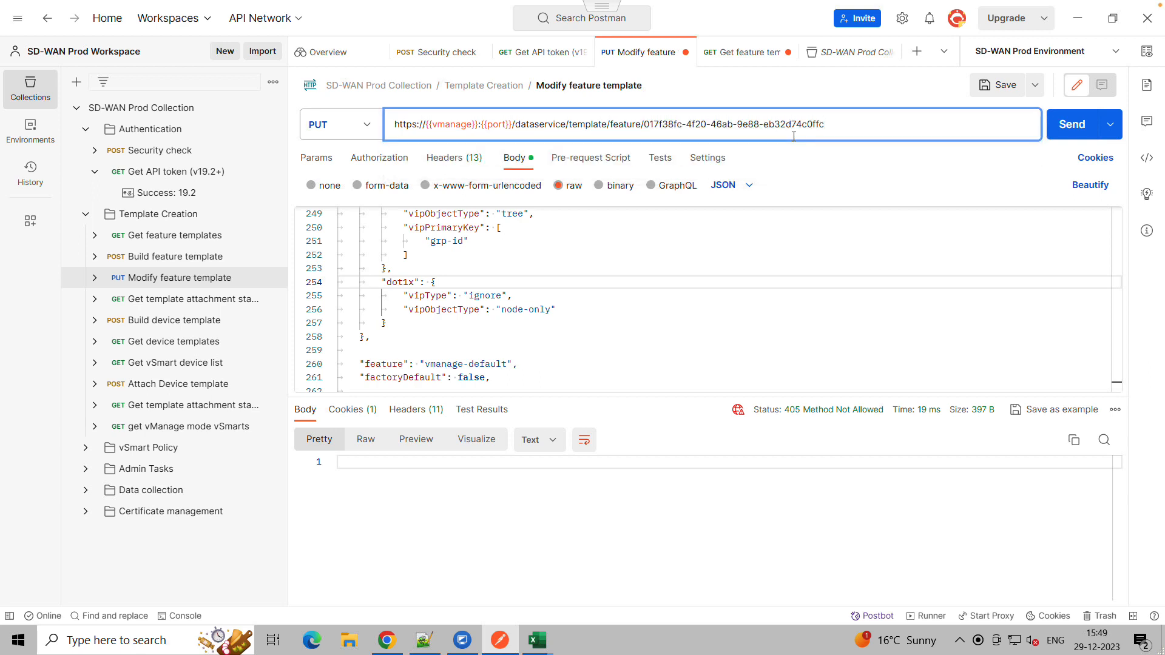
left_click(1059, 130)
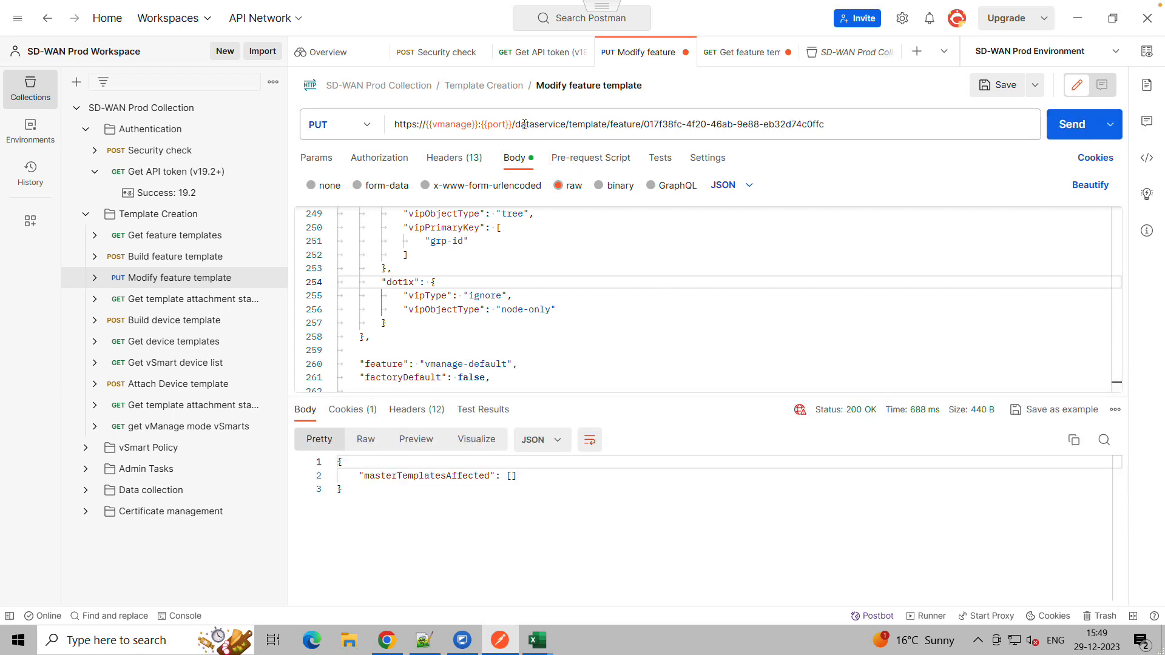
Review the request URL path and the response body
left_click_drag(517, 124, 640, 124)
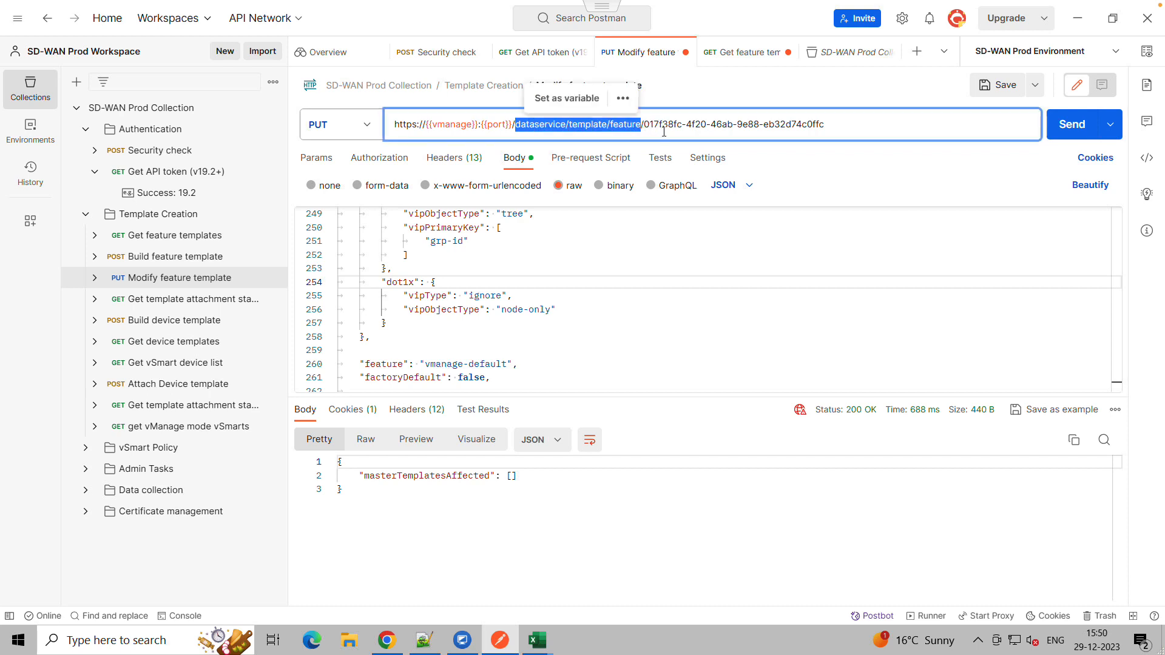
left_click(871, 170)
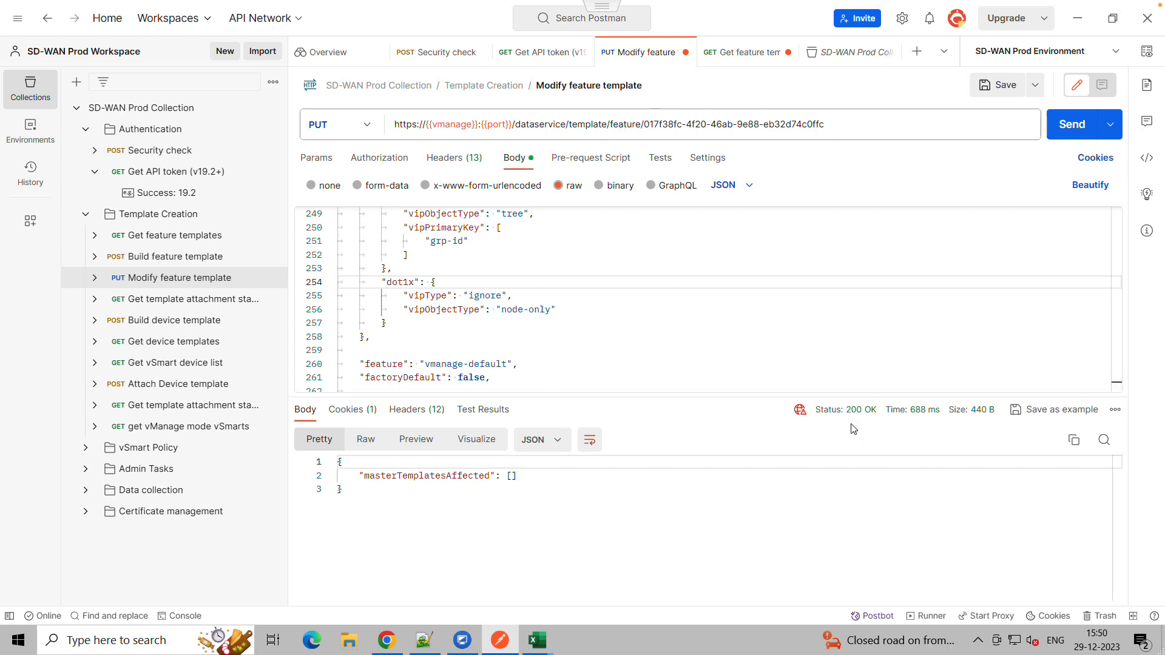
left_click_drag(358, 476, 338, 490)
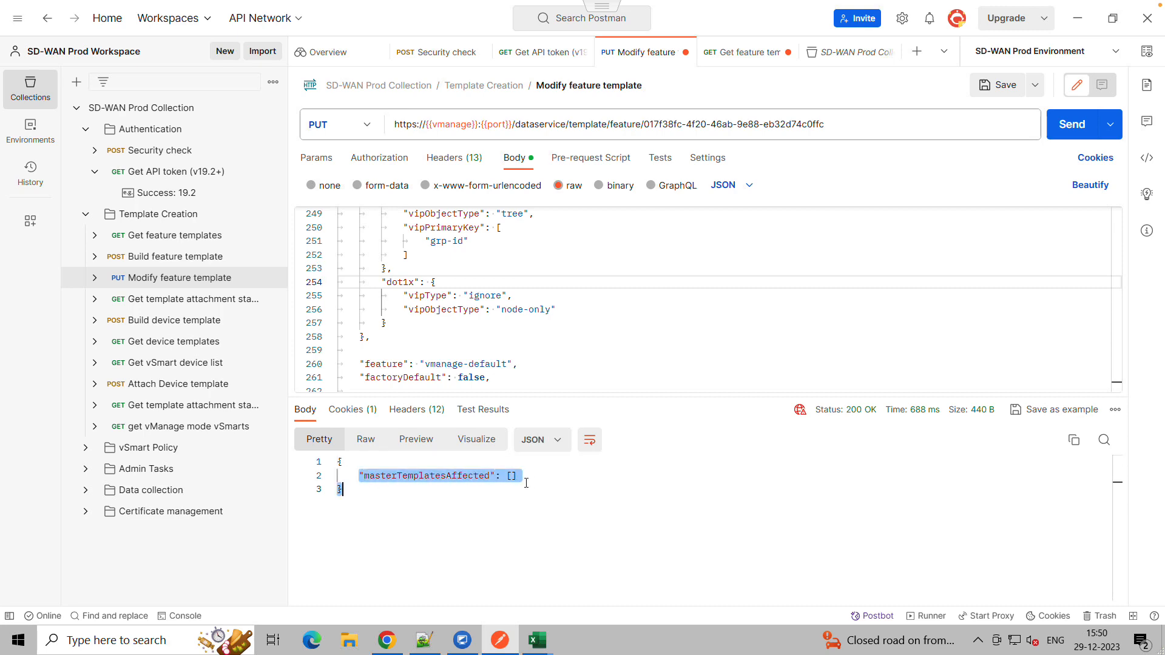
left_click(527, 534)
left_click(398, 642)
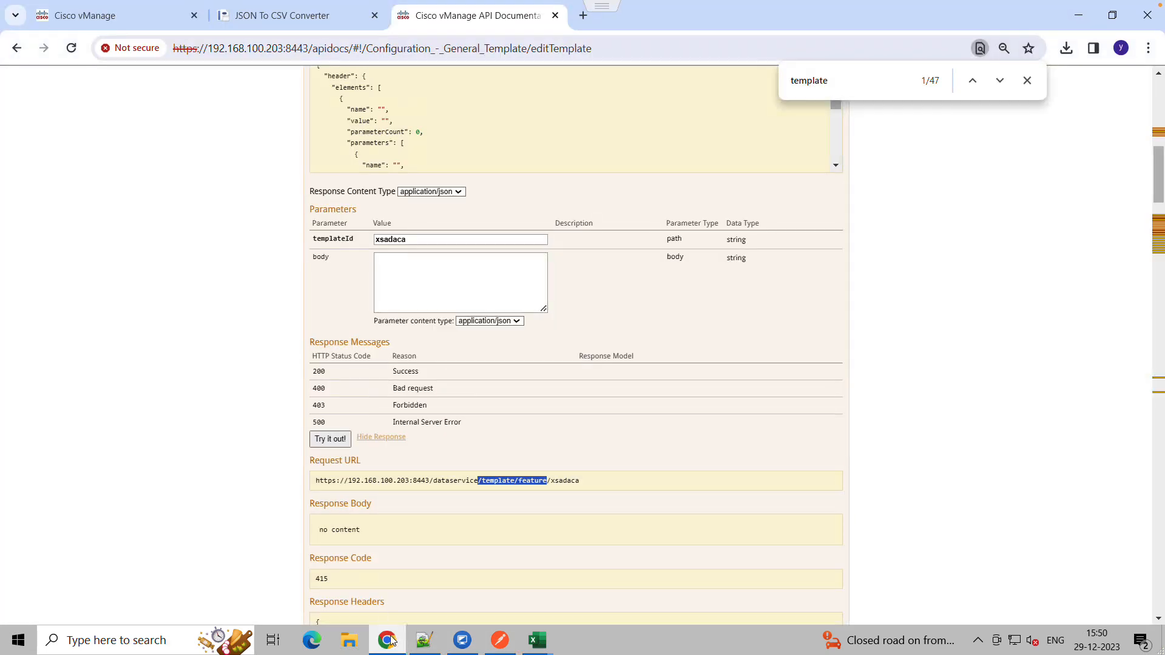
Refresh the vManage feature template list and inspect the modified template's name and description
left_click(122, 18)
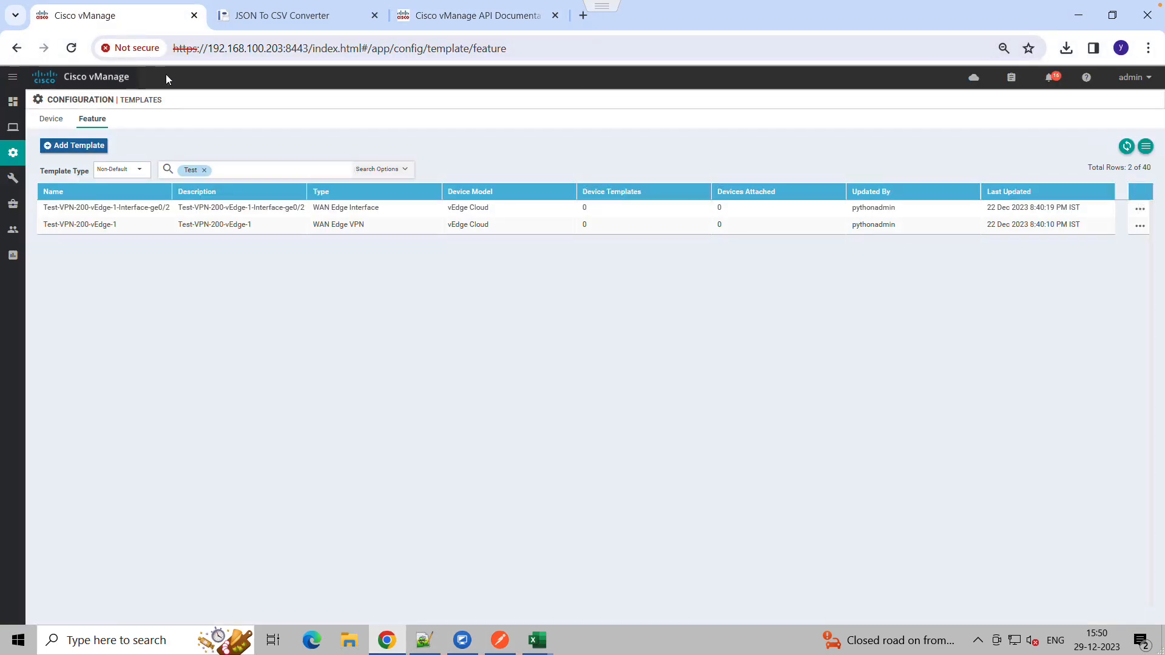
left_click(1126, 148)
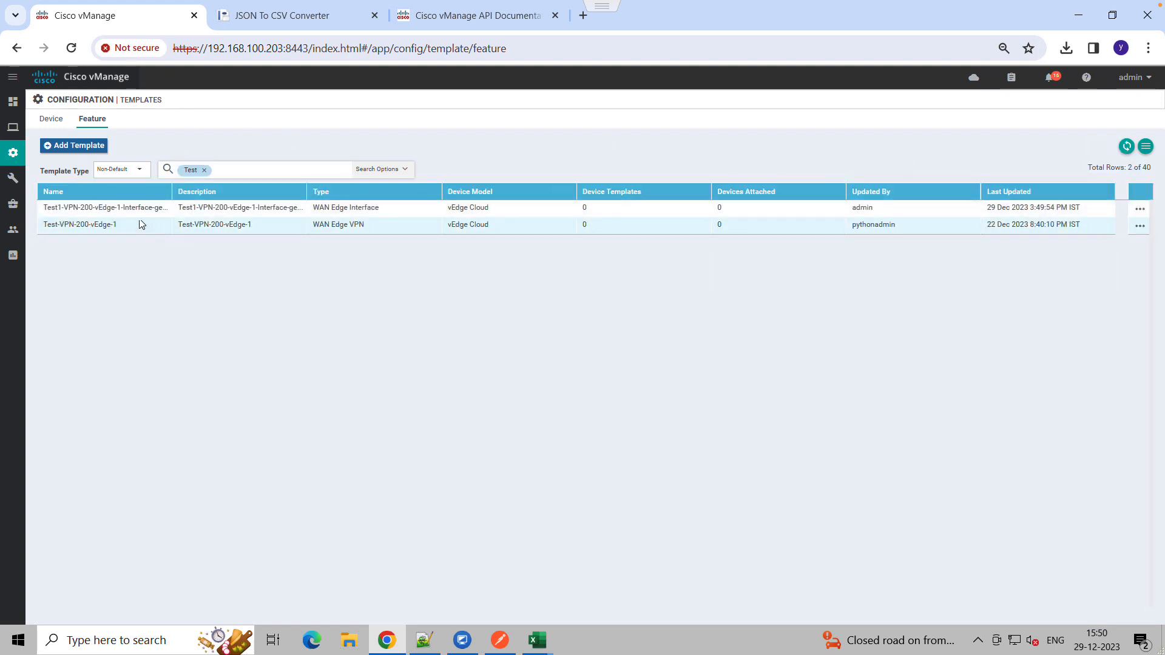
double_click(51, 208)
left_click_drag(181, 214, 251, 213)
left_click(1140, 214)
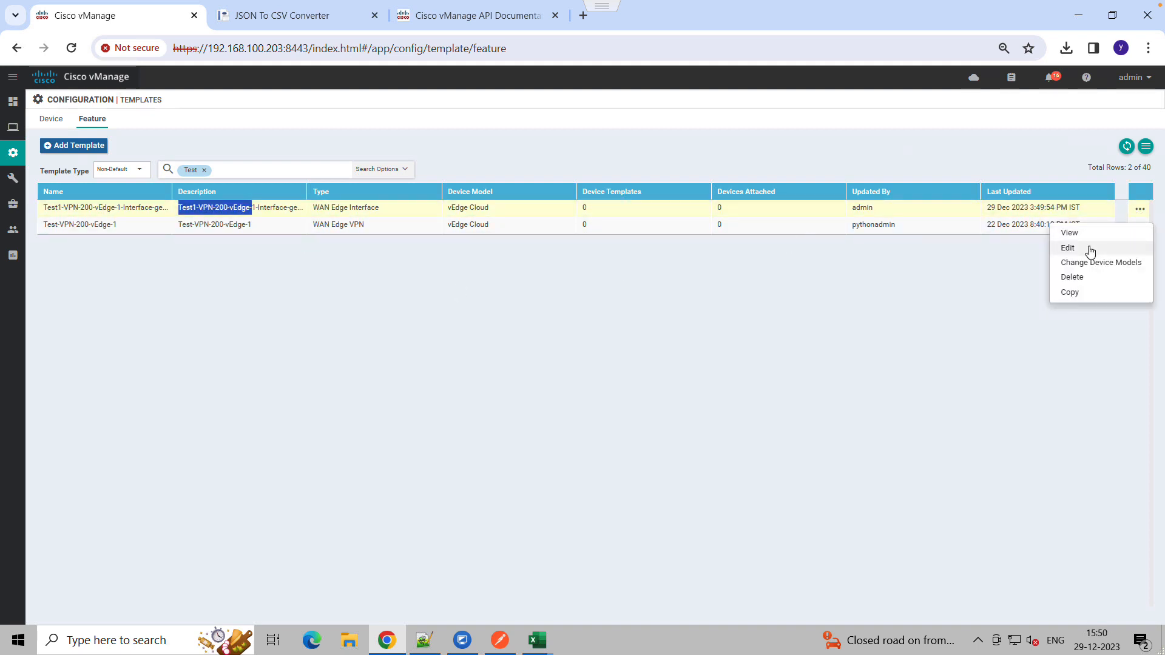
Open the Test1-VPN-200-vEdge-1-Interface-ge0/2 template for editing, review its basic configuration, and cancel
left_click(1068, 248)
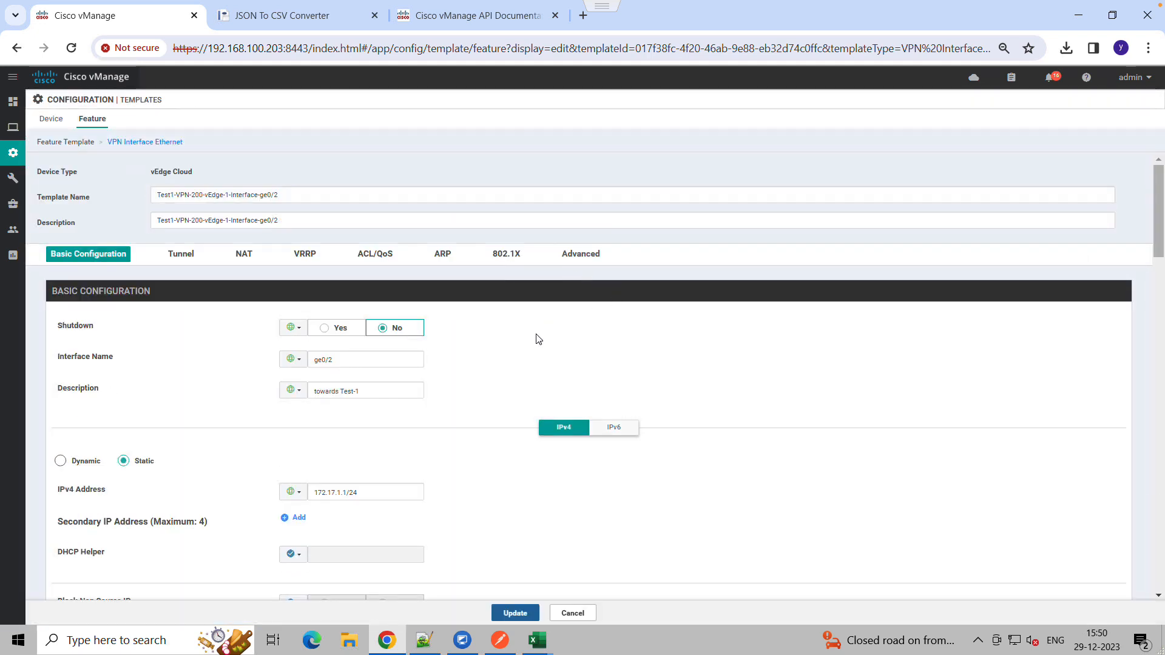
double_click(330, 492)
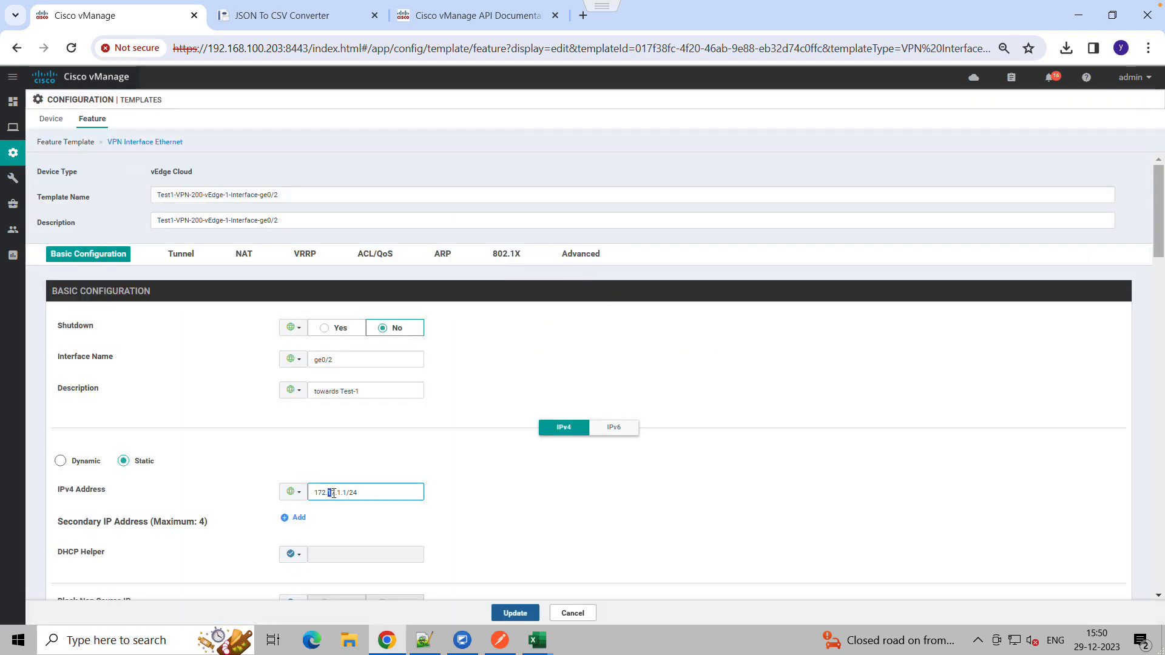
left_click(543, 339)
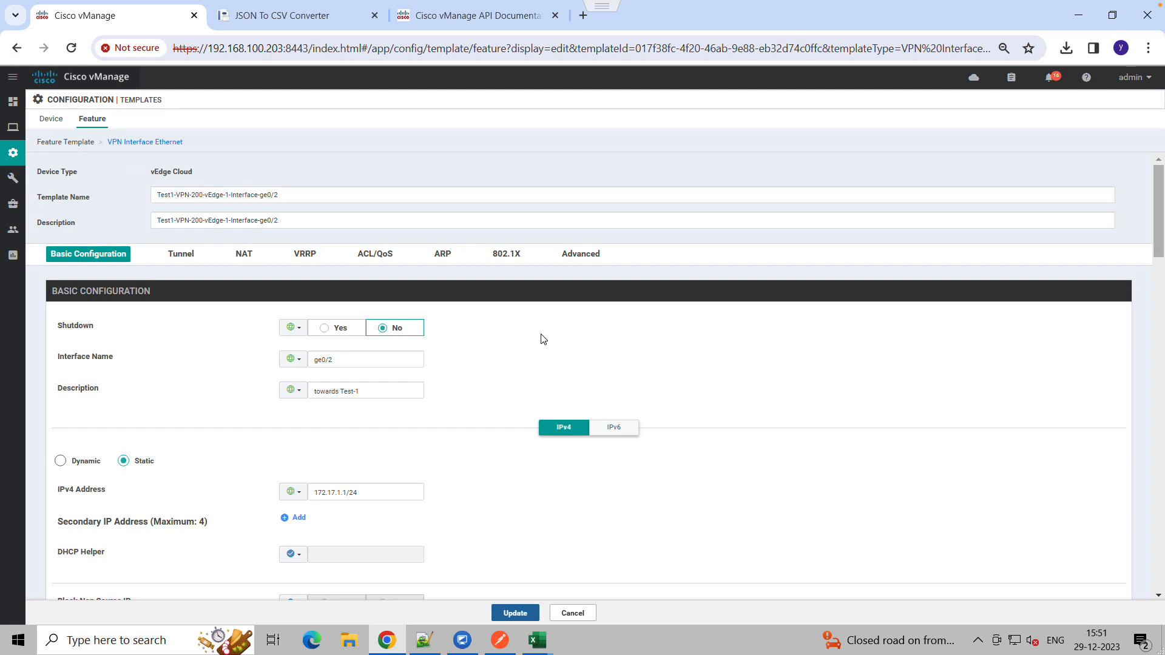
scroll(463, 463, "down", 4)
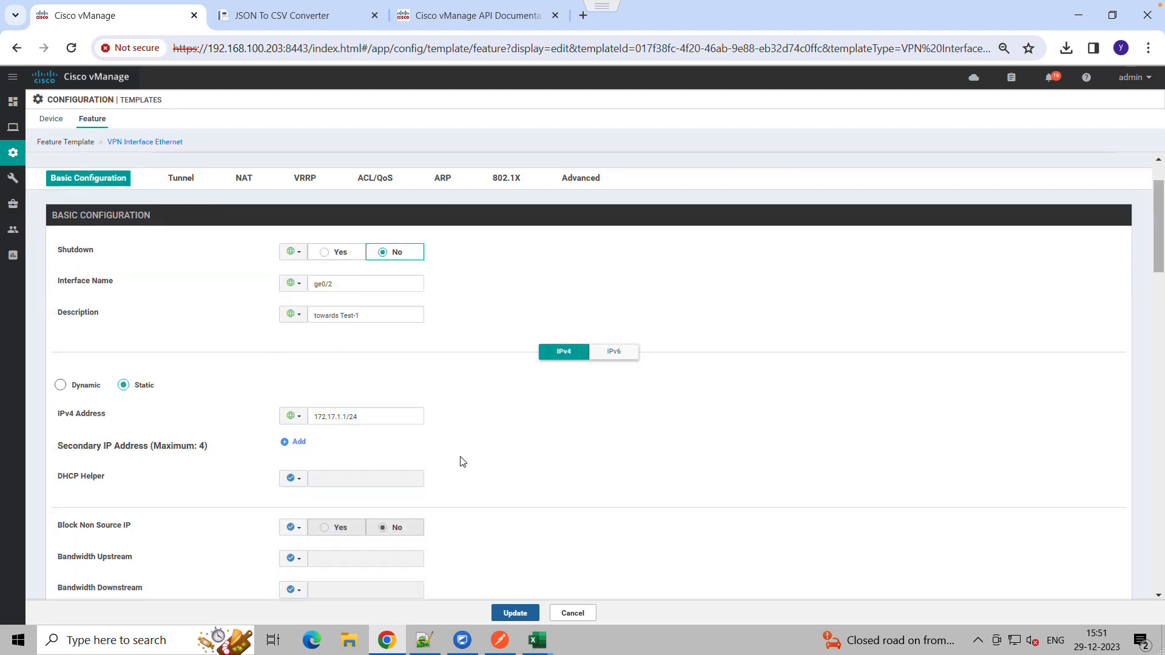
scroll(461, 462, "up", 5)
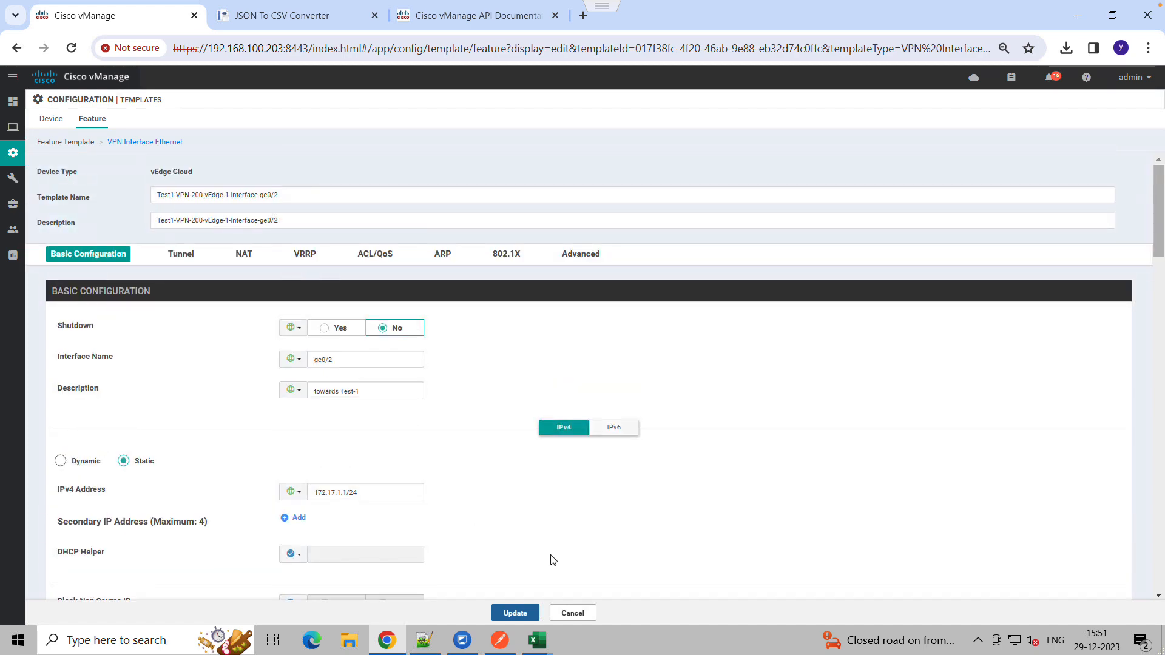
left_click(589, 616)
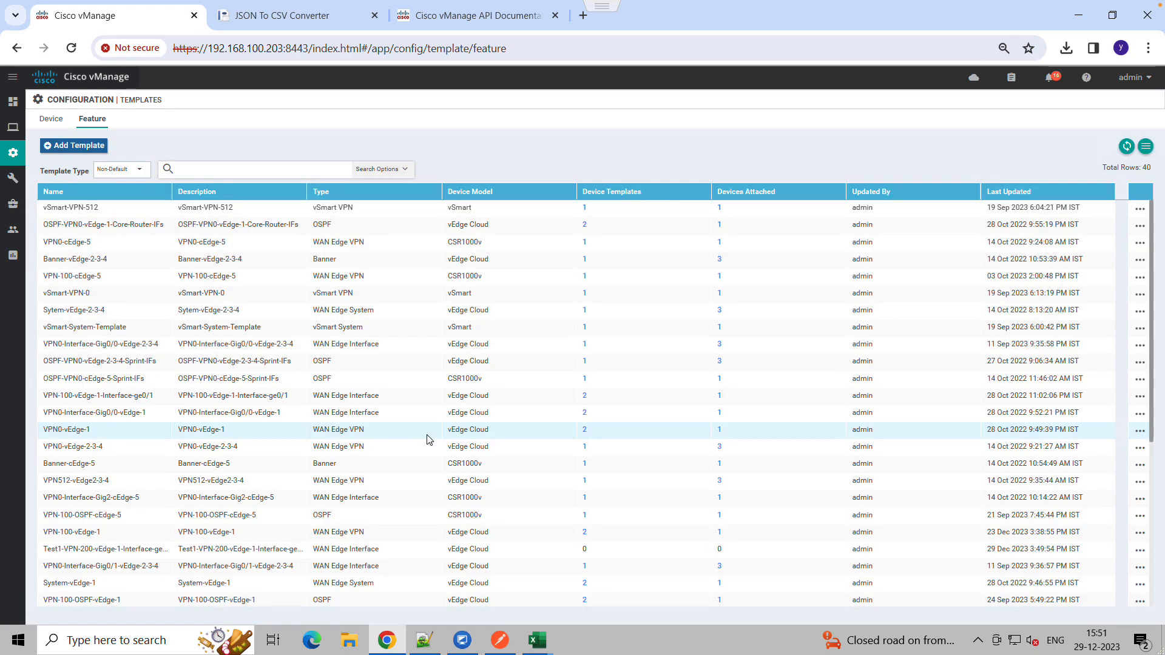